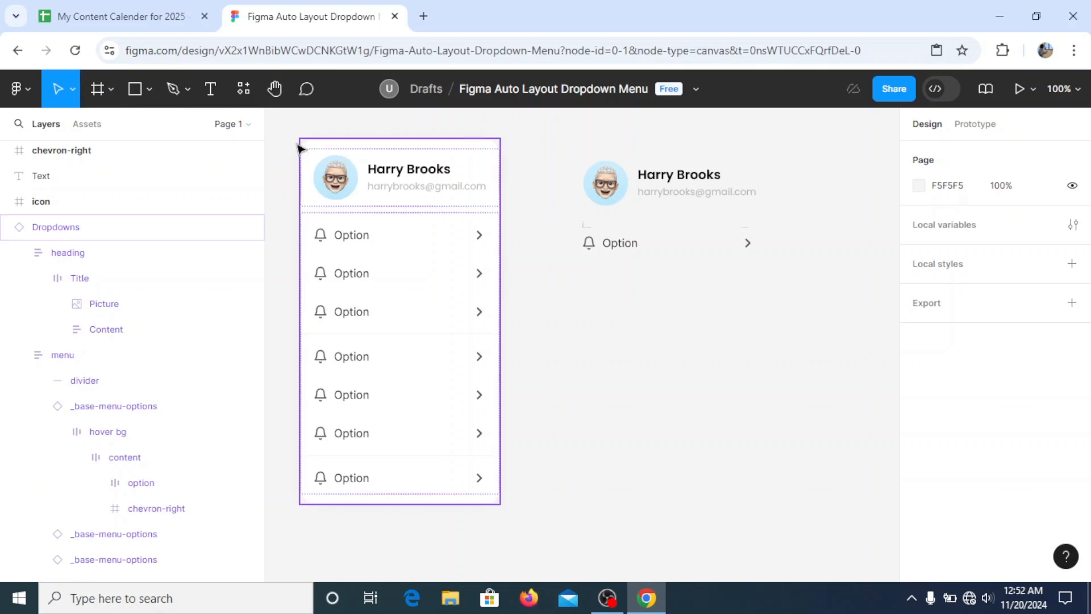
Draw an empty frame about 190 by 308 below the loose profile and option elements.
{"action": "left_click", "coordinate": [96, 91]}
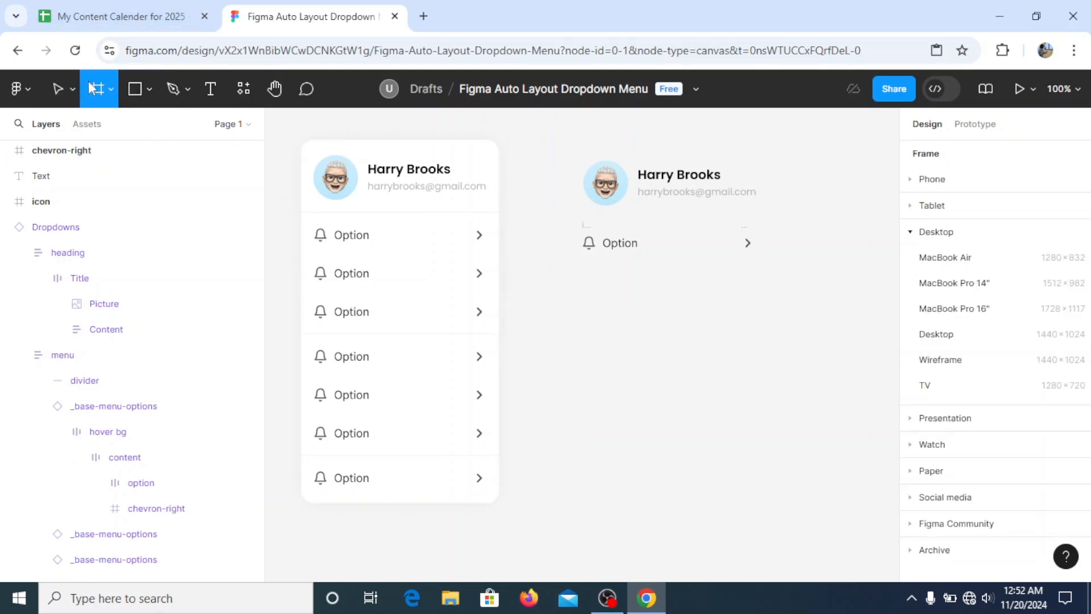
{"action": "left_click_drag", "start_coordinate": [627, 304], "coordinate": [780, 550]}
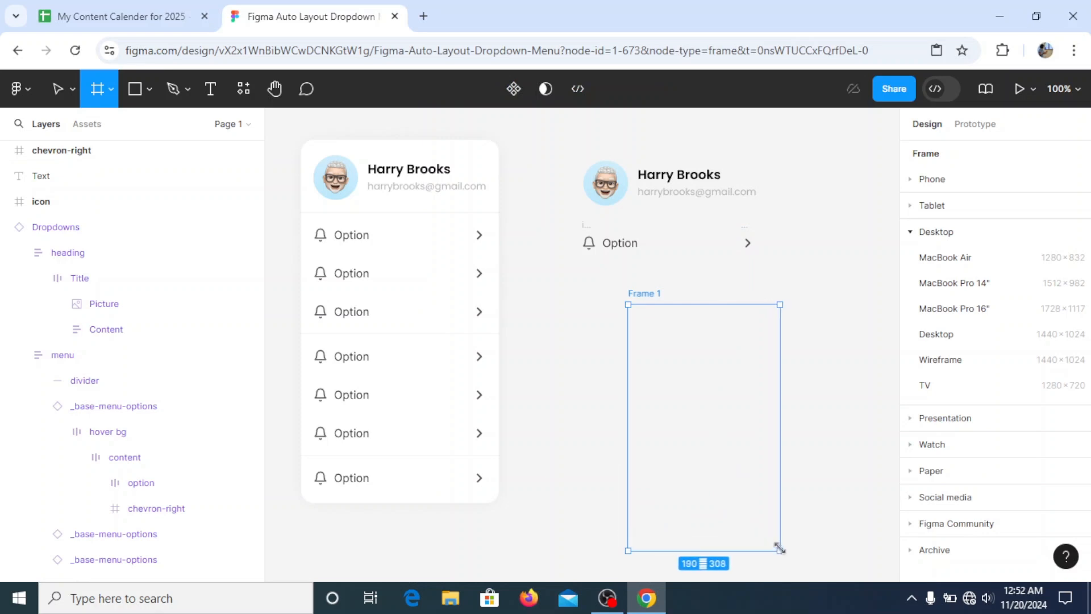
{"action": "left_click_drag", "start_coordinate": [588, 296], "coordinate": [555, 285]}
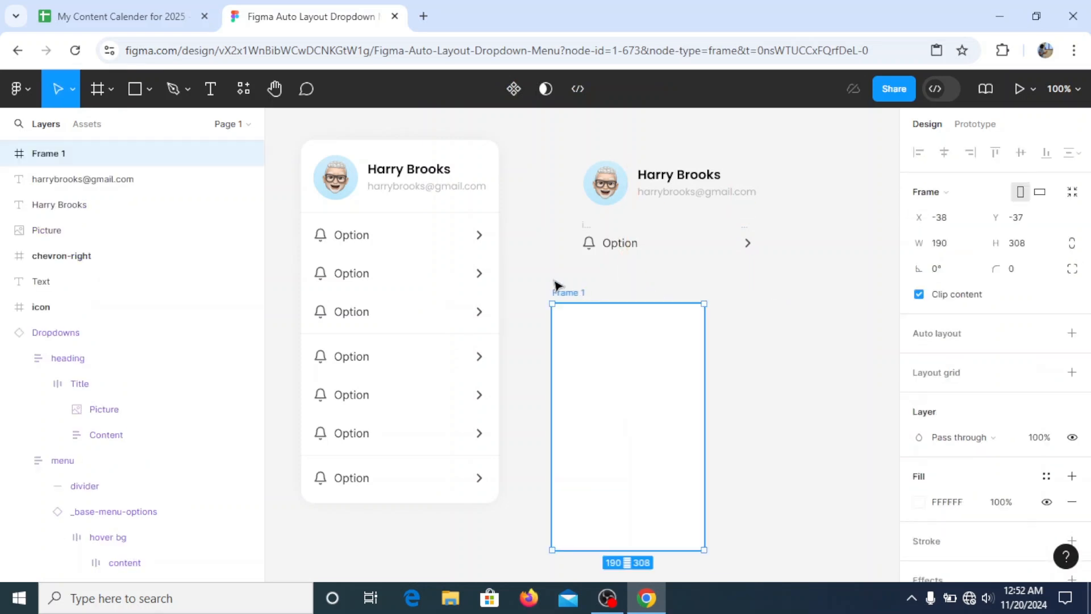
Match the new frame to the dropdown component's size by setting its width to 249 and height to 456.
{"action": "left_click", "coordinate": [328, 142]}
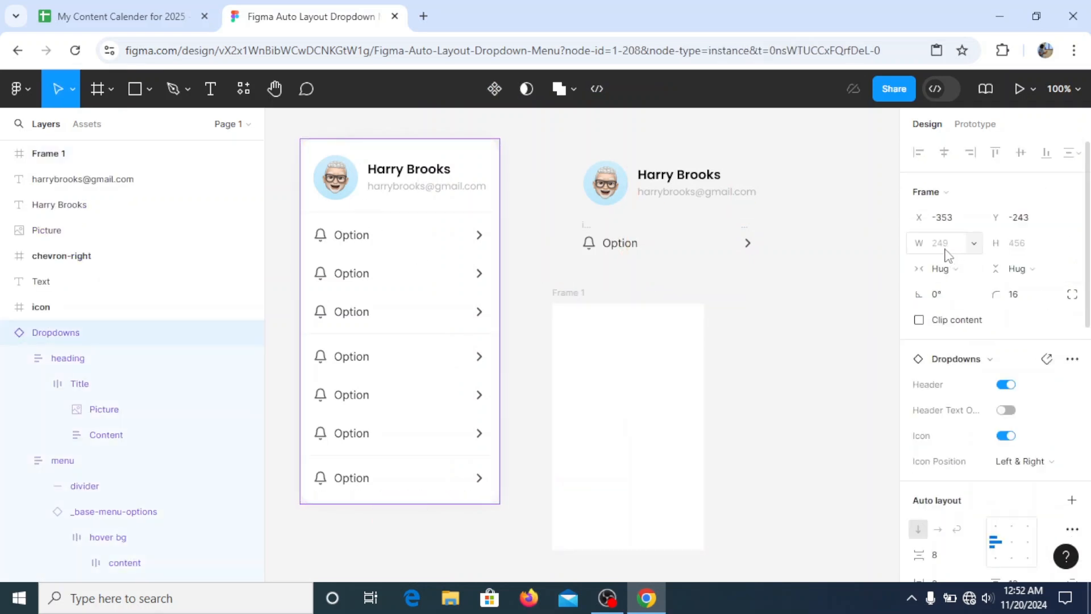
{"action": "left_click", "coordinate": [637, 409]}
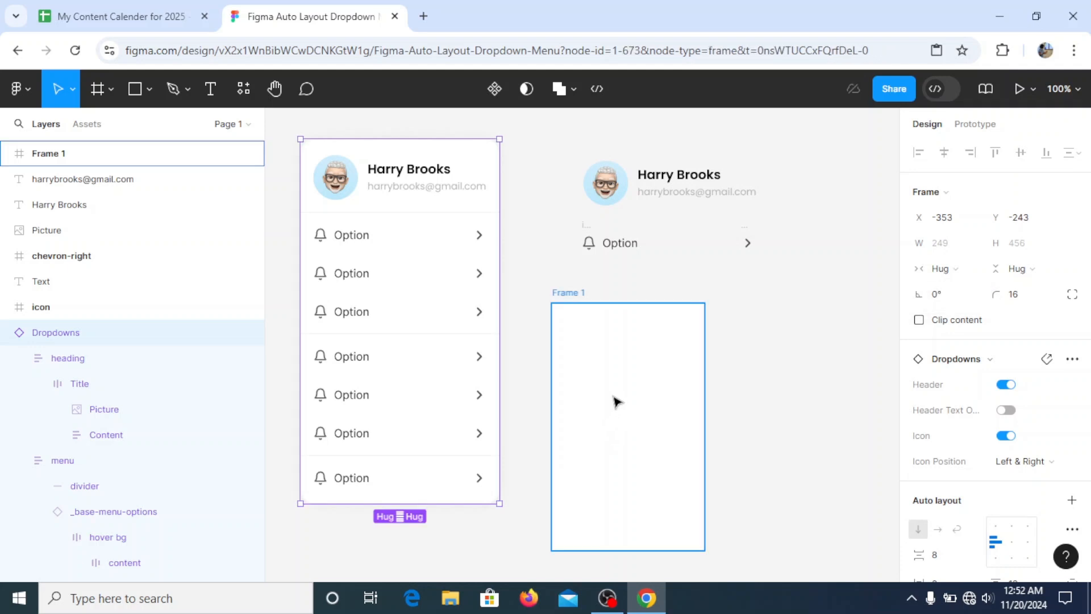
{"action": "left_click", "coordinate": [965, 244]}
{"action": "type", "text": "2"}
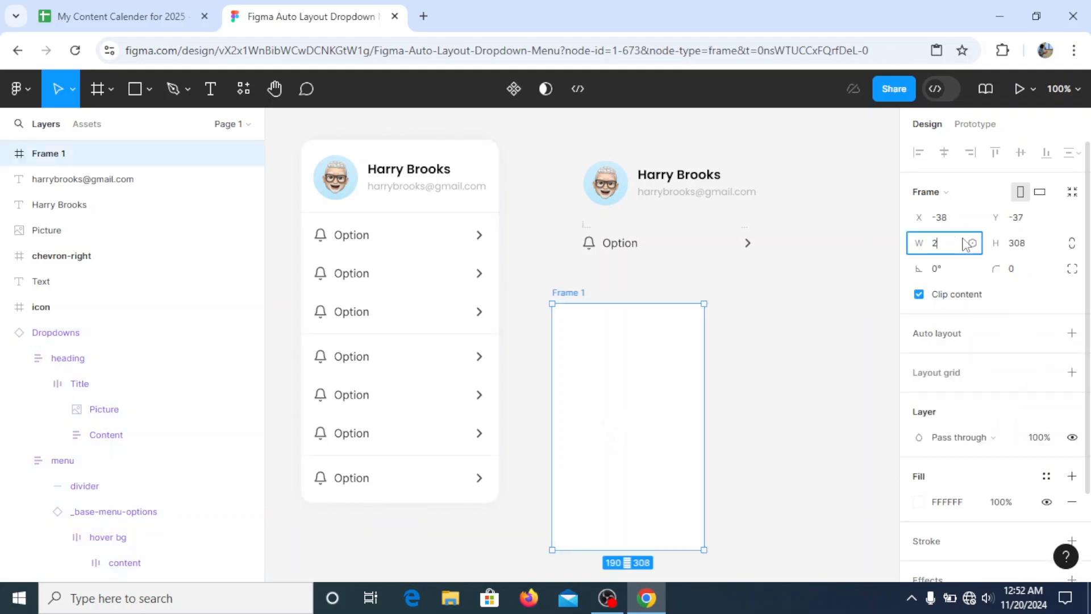
{"action": "type", "text": "49"}
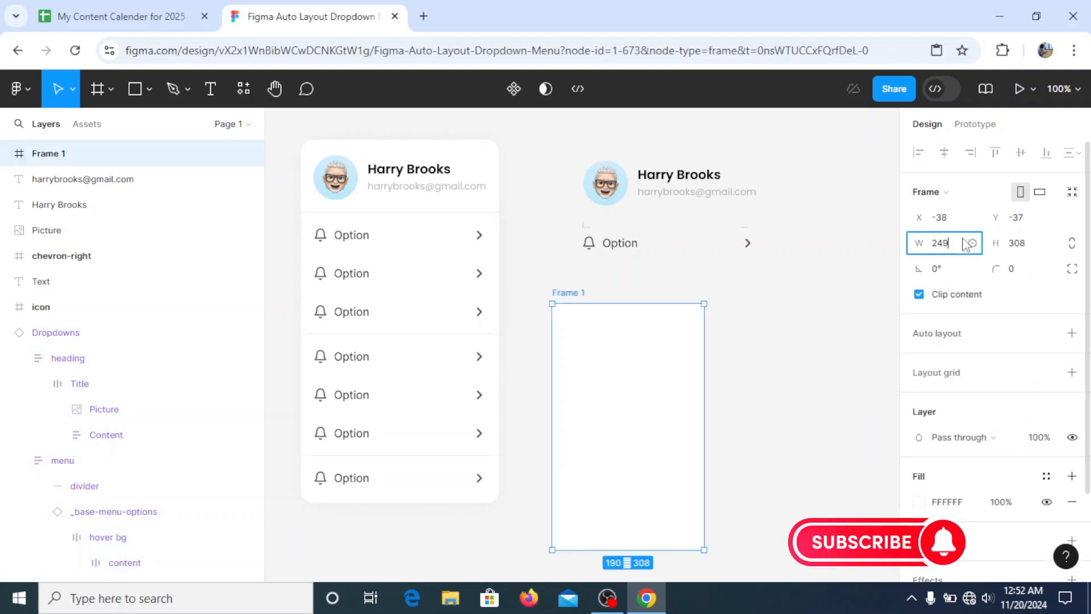
{"action": "key", "text": "Return"}
{"action": "left_click", "coordinate": [324, 154]}
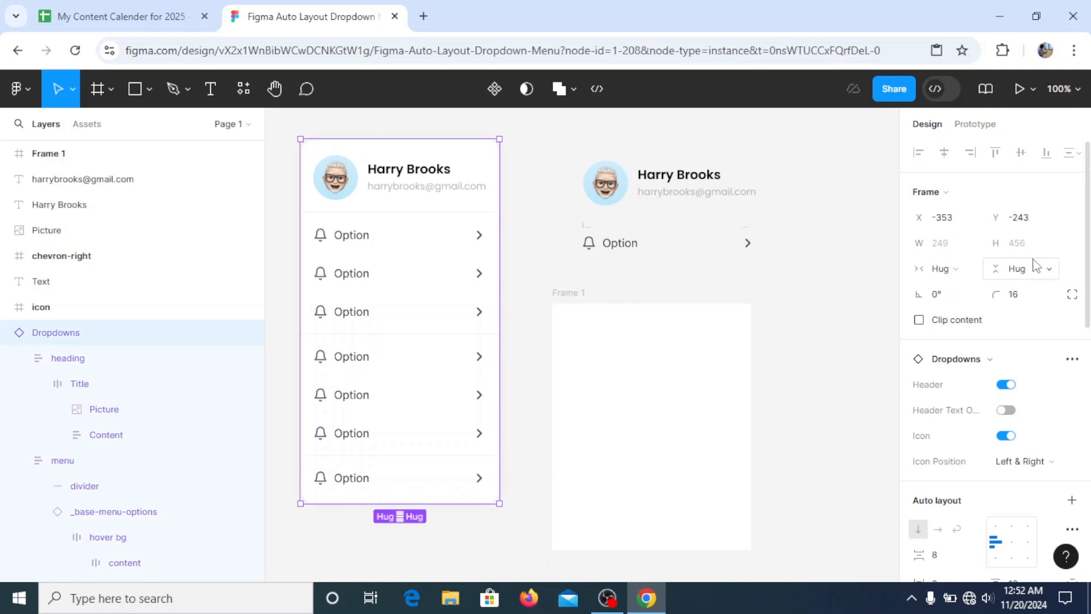
{"action": "left_click", "coordinate": [617, 370]}
{"action": "left_click", "coordinate": [1022, 250]}
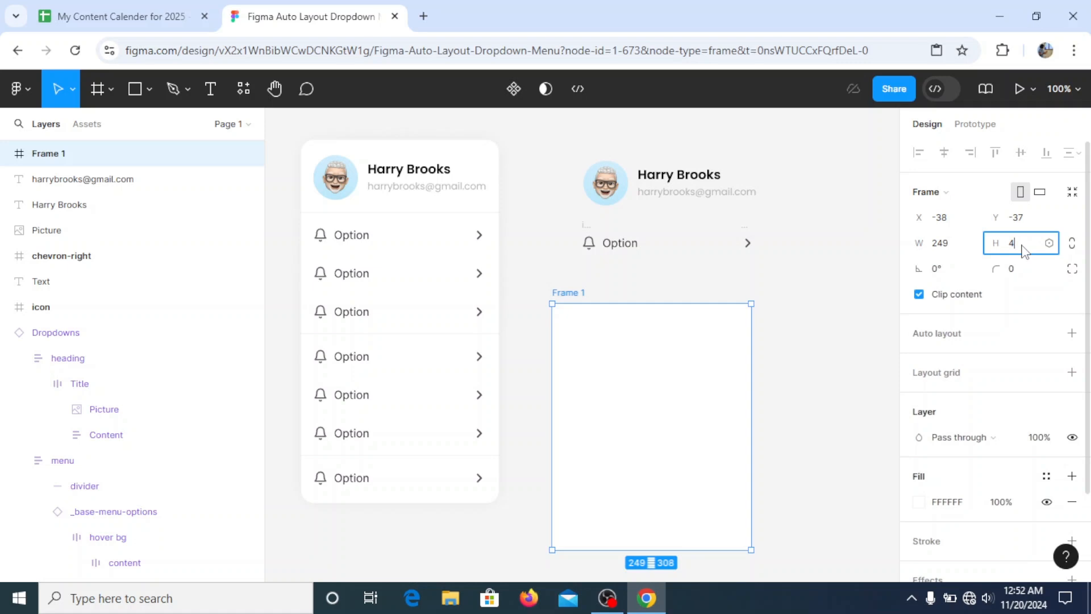
{"action": "key", "text": "Return"}
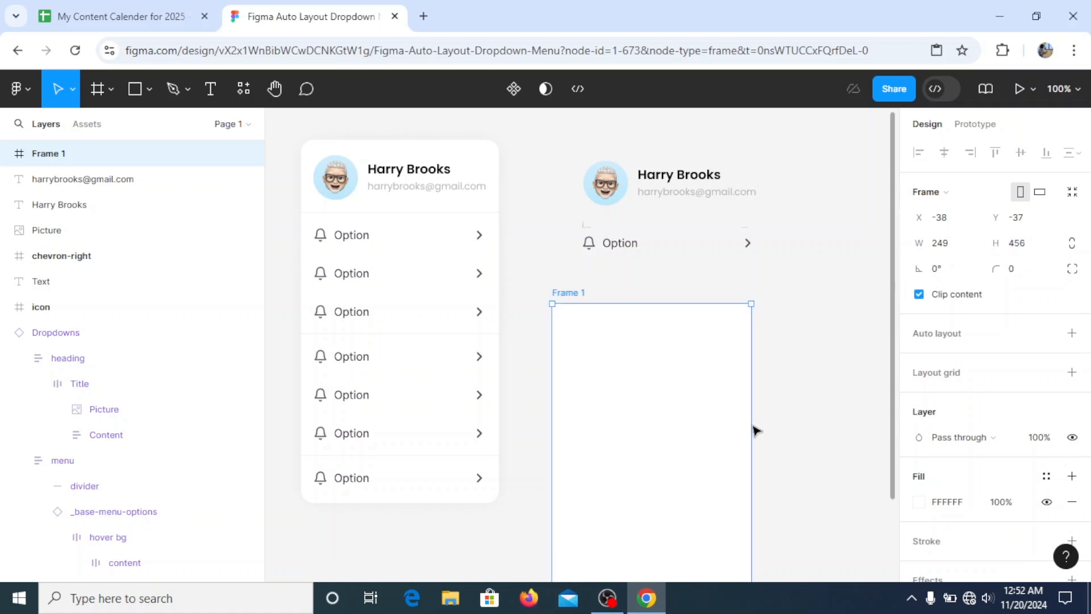
Move the dropdown component farther left and place the empty frame between it and the loose elements, with their tops aligned.
{"action": "scroll", "coordinate": [726, 411], "scroll_direction": "down", "scroll_amount": 1}
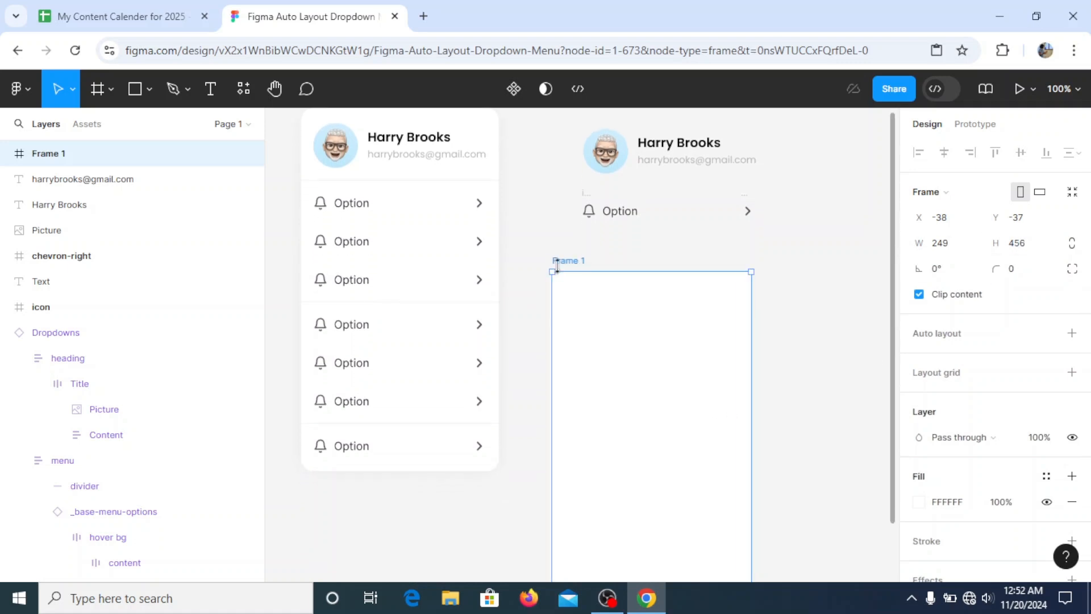
{"action": "scroll", "coordinate": [557, 267], "scroll_direction": "up", "scroll_amount": 1}
{"action": "left_click_drag", "start_coordinate": [570, 295], "coordinate": [548, 288]}
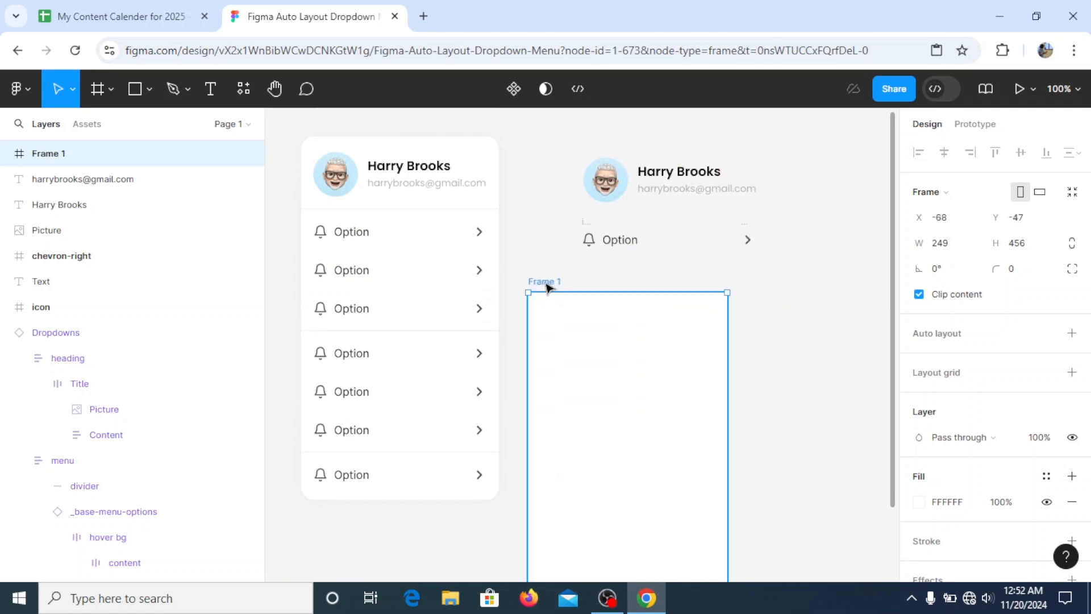
{"action": "key", "text": "minus"}
{"action": "left_click", "coordinate": [475, 287]}
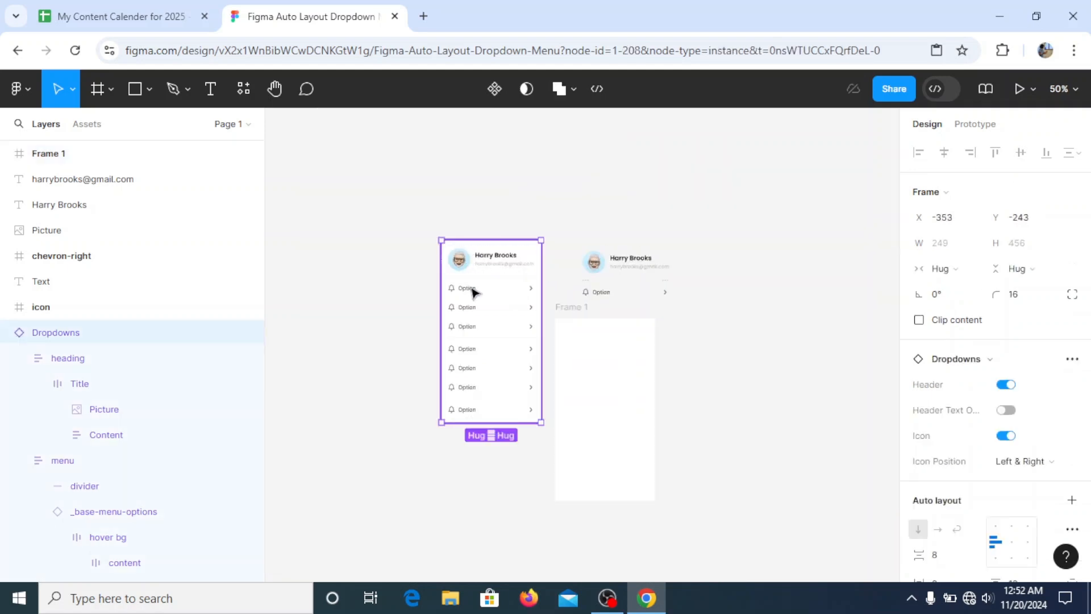
{"action": "left_click_drag", "start_coordinate": [488, 307], "coordinate": [385, 309]}
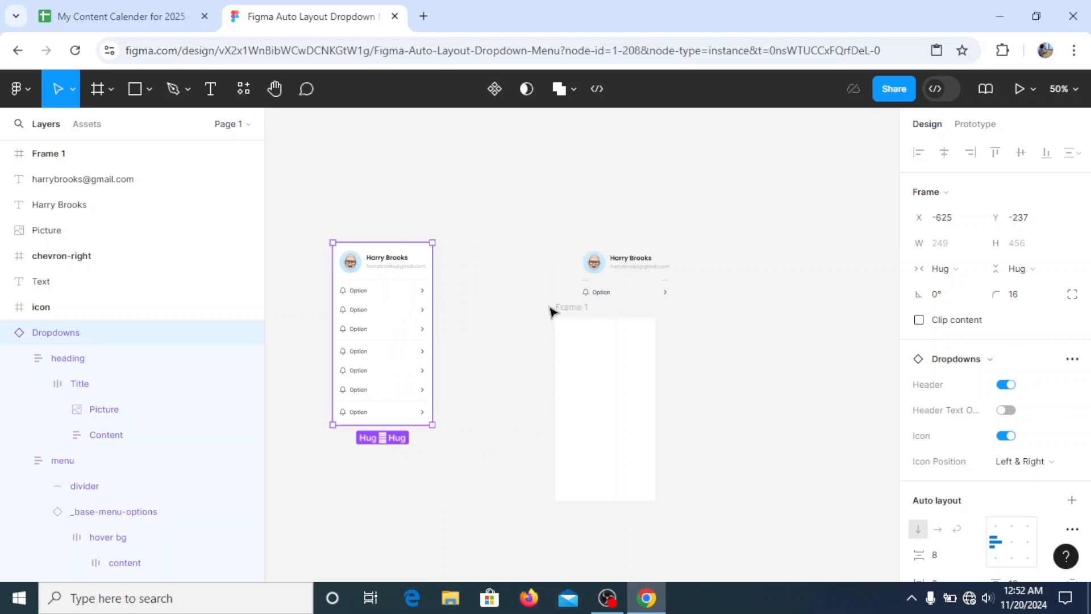
{"action": "left_click_drag", "start_coordinate": [574, 311], "coordinate": [469, 235]}
{"action": "left_click", "coordinate": [276, 88]}
{"action": "left_click_drag", "start_coordinate": [417, 293], "coordinate": [548, 317]}
{"action": "key", "text": "ctrl+plus"}
{"action": "left_click", "coordinate": [53, 86]}
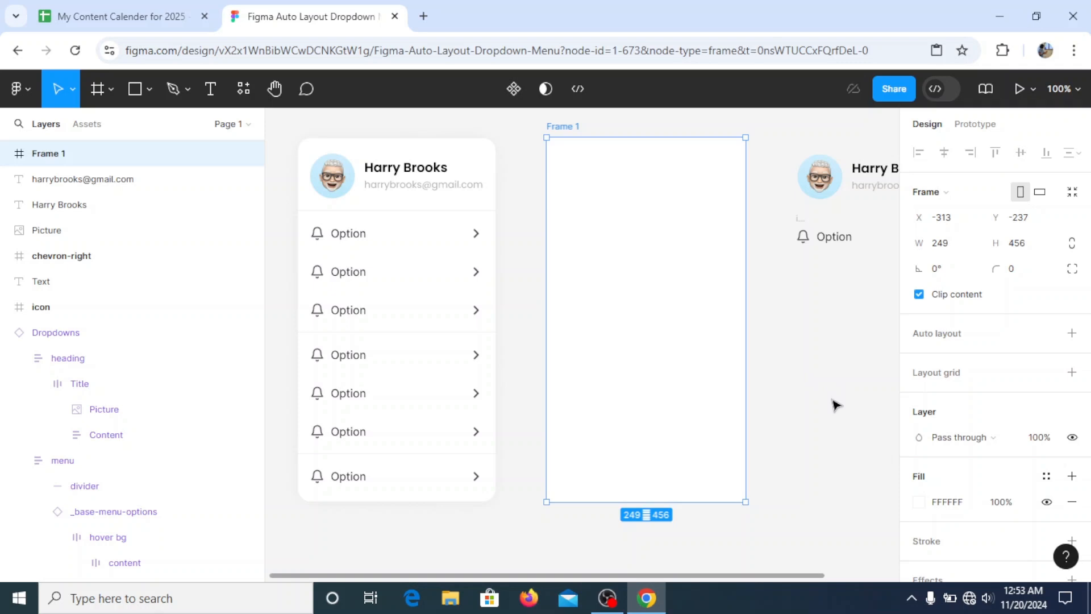
{"action": "left_click_drag", "start_coordinate": [661, 275], "coordinate": [658, 265]}
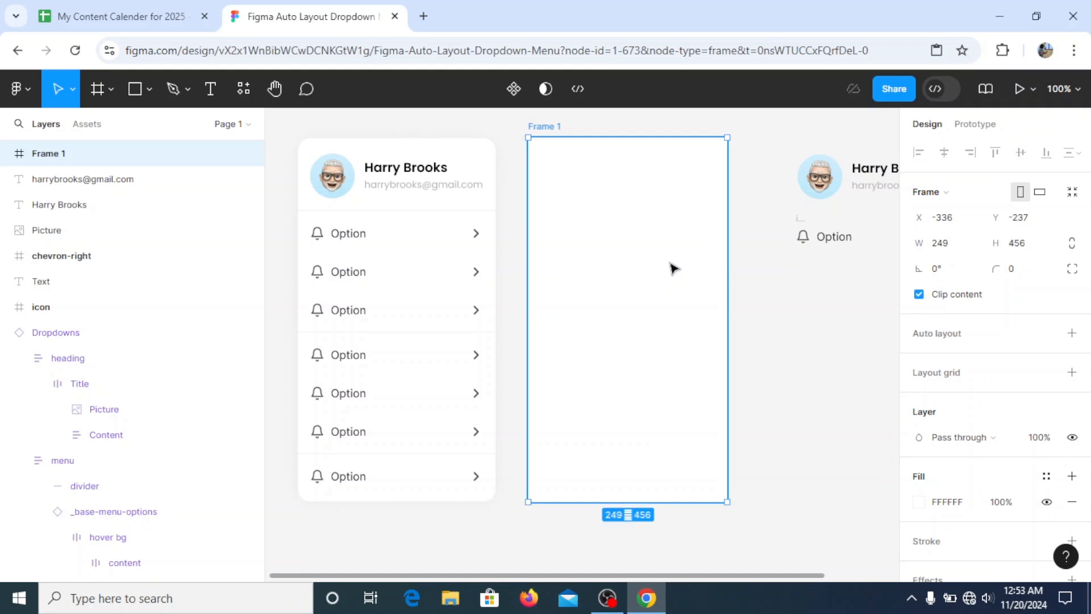
Examine the heading and menu sections that make up the finished dropdown component.
{"action": "scroll", "coordinate": [671, 263], "scroll_direction": "up", "scroll_amount": 1}
{"action": "left_click", "coordinate": [764, 362]}
{"action": "left_click", "coordinate": [651, 355]}
{"action": "left_click", "coordinate": [448, 215]}
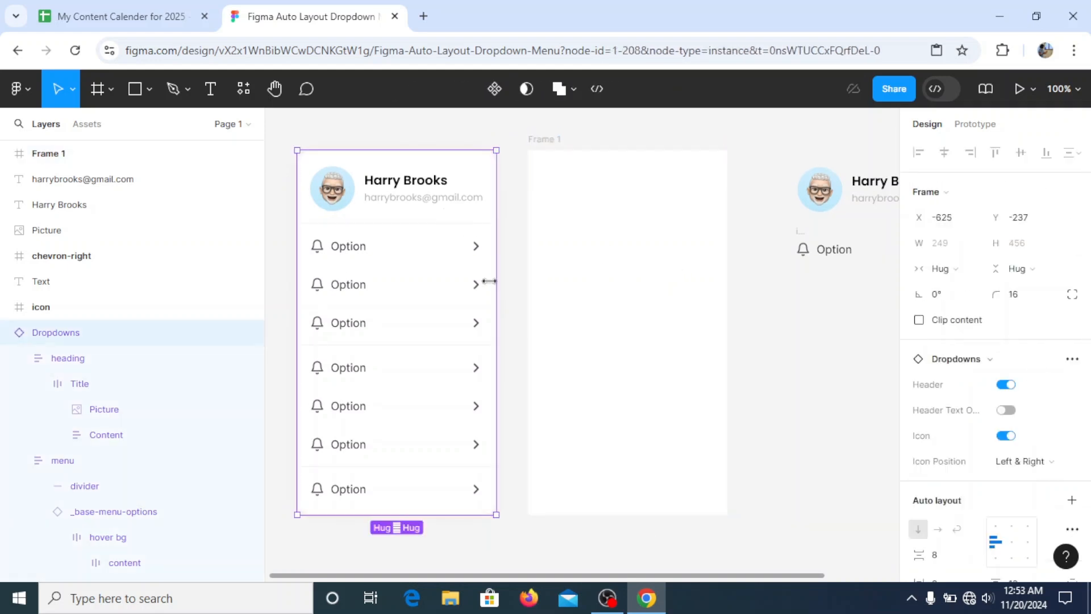
{"action": "left_click", "coordinate": [331, 193]}
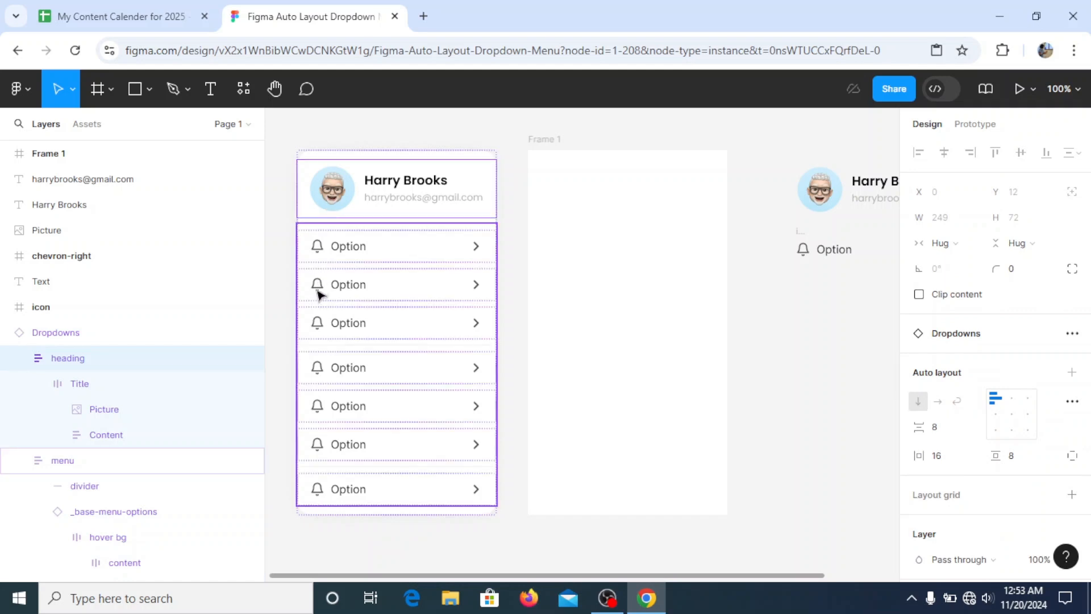
{"action": "left_click", "coordinate": [316, 292]}
{"action": "left_click", "coordinate": [316, 149]}
Add auto layout to the empty frame and set both its width and height sizing to Fixed.
{"action": "left_click", "coordinate": [537, 141]}
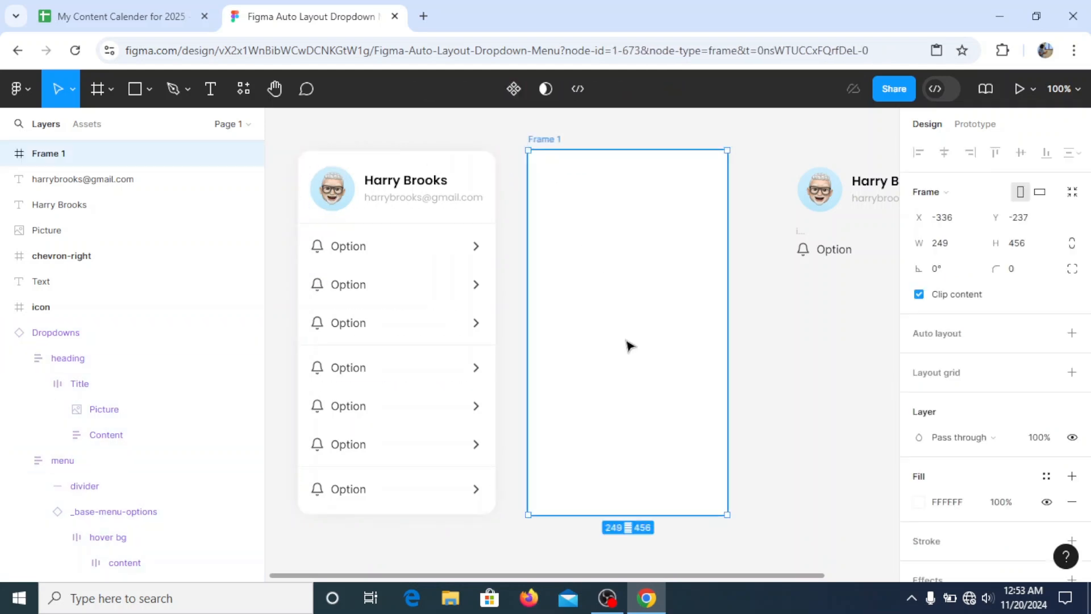
{"action": "right_click", "coordinate": [535, 142]}
{"action": "mouse_move", "coordinate": [596, 426]}
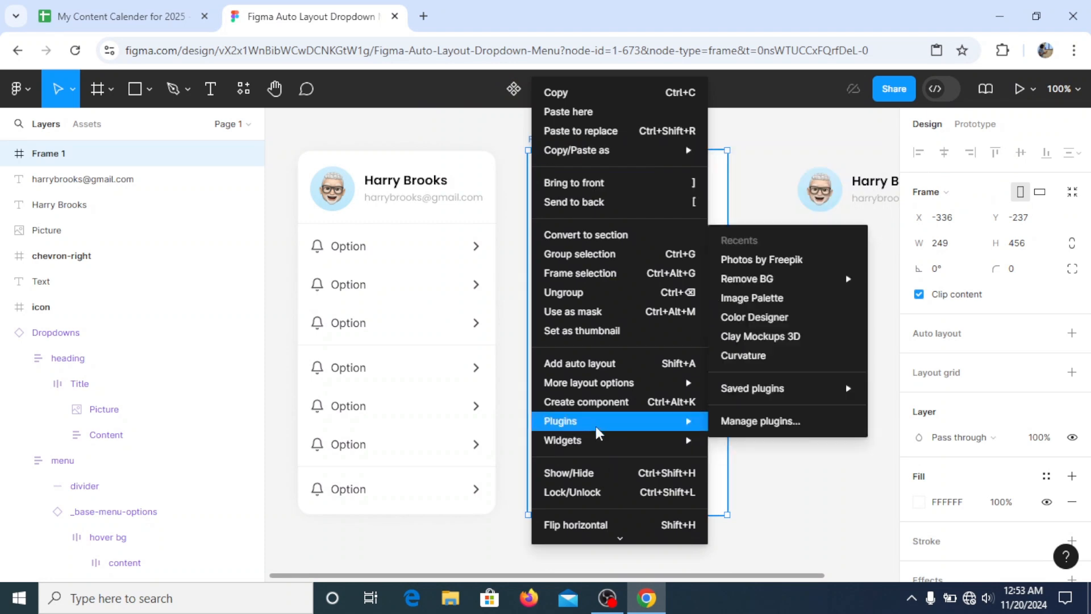
{"action": "left_click", "coordinate": [506, 199]}
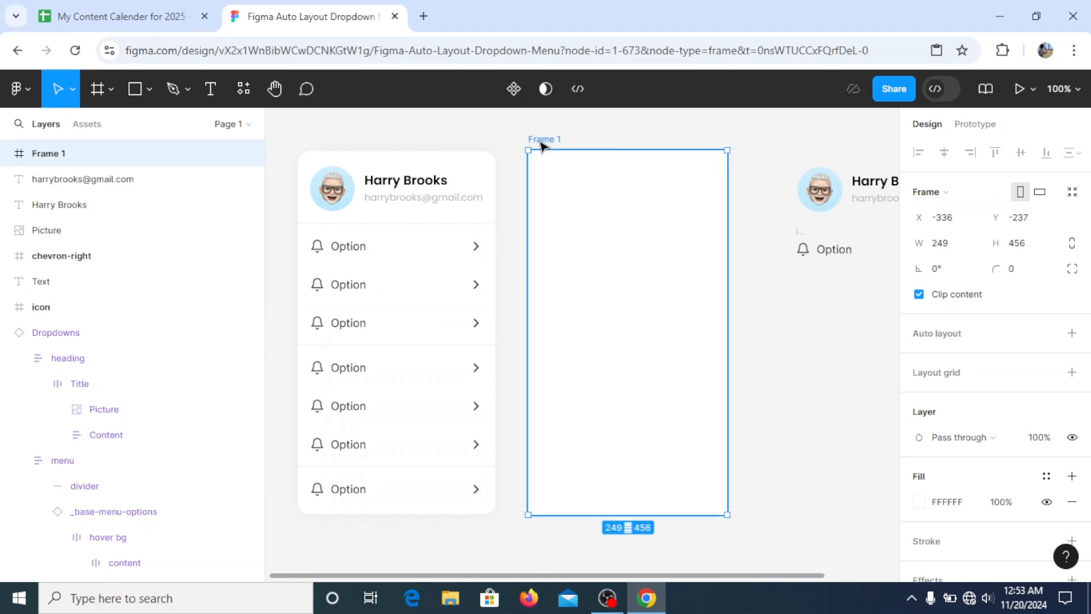
{"action": "right_click", "coordinate": [537, 142]}
{"action": "left_click", "coordinate": [607, 363]}
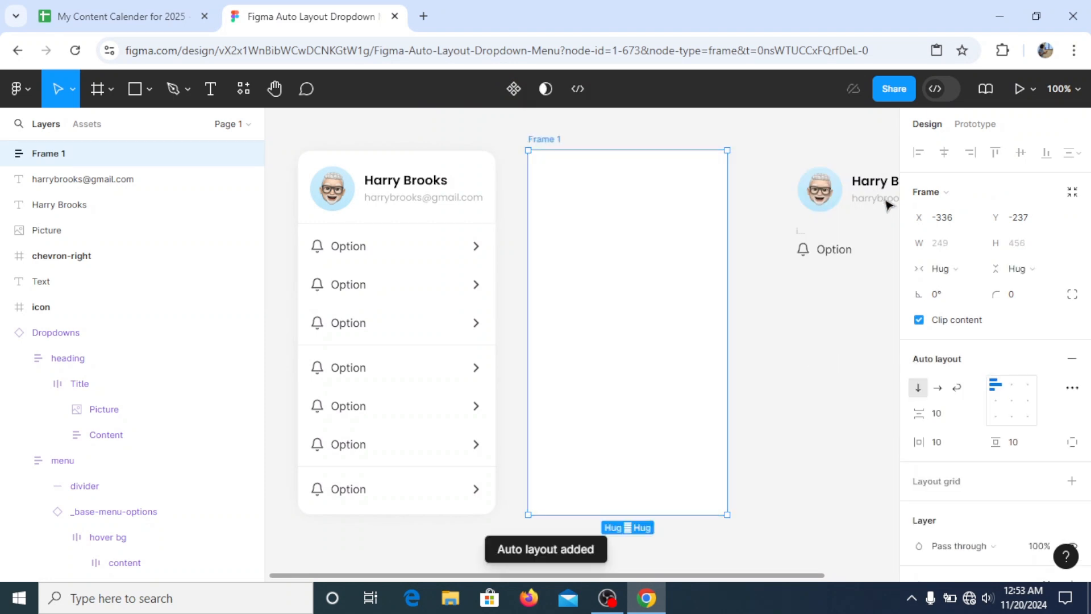
{"action": "left_click", "coordinate": [972, 270]}
{"action": "left_click", "coordinate": [975, 249]}
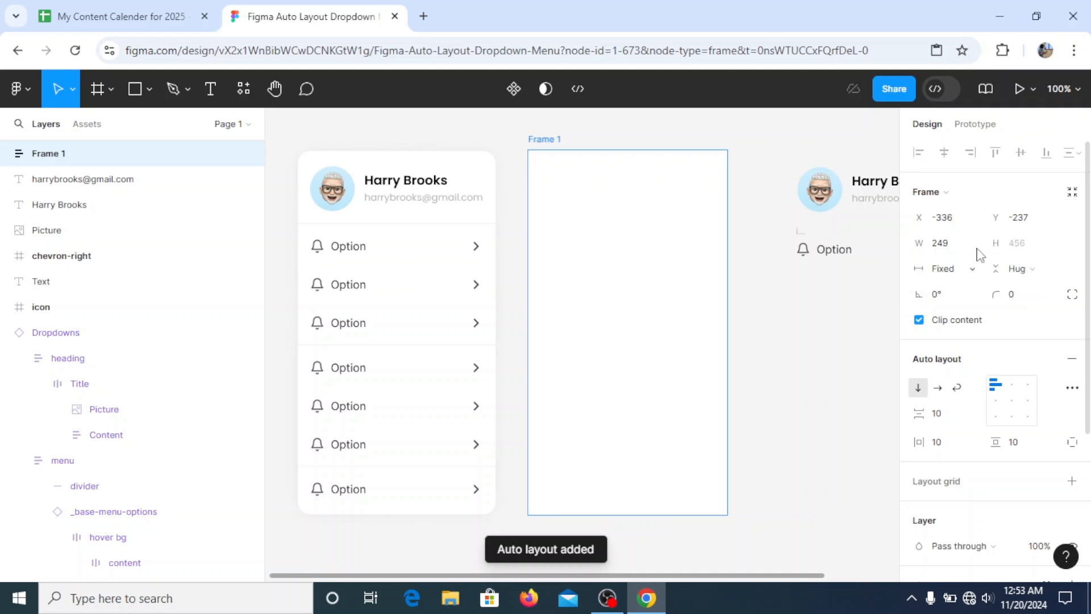
{"action": "left_click", "coordinate": [1023, 269]}
{"action": "left_click", "coordinate": [1007, 249]}
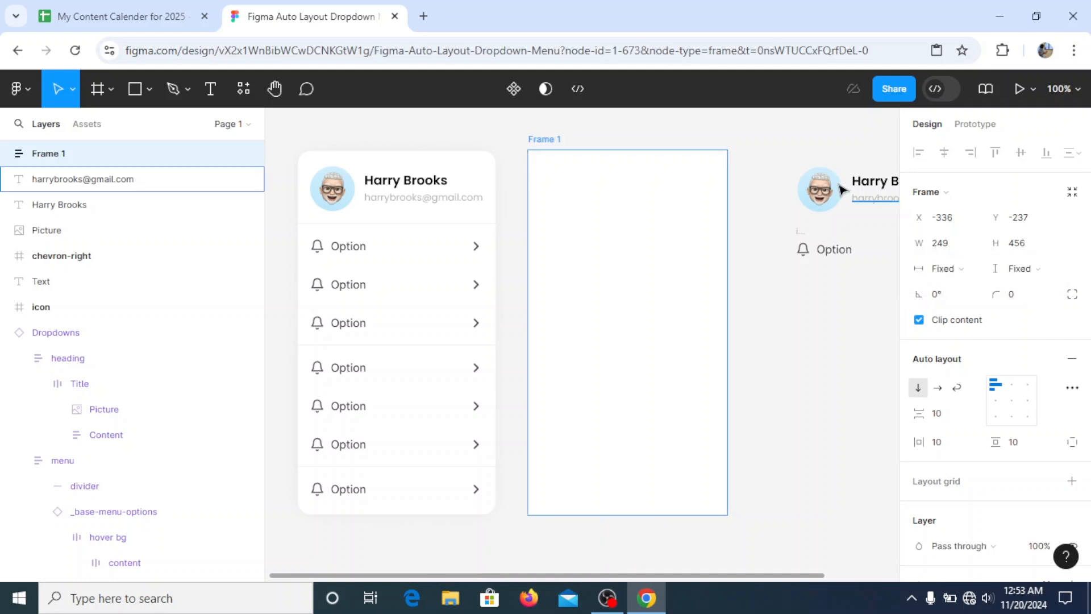
Undo the fixed sizing and the auto layout on the empty frame.
{"action": "left_click", "coordinate": [274, 89]}
{"action": "left_click_drag", "start_coordinate": [689, 273], "coordinate": [641, 233]}
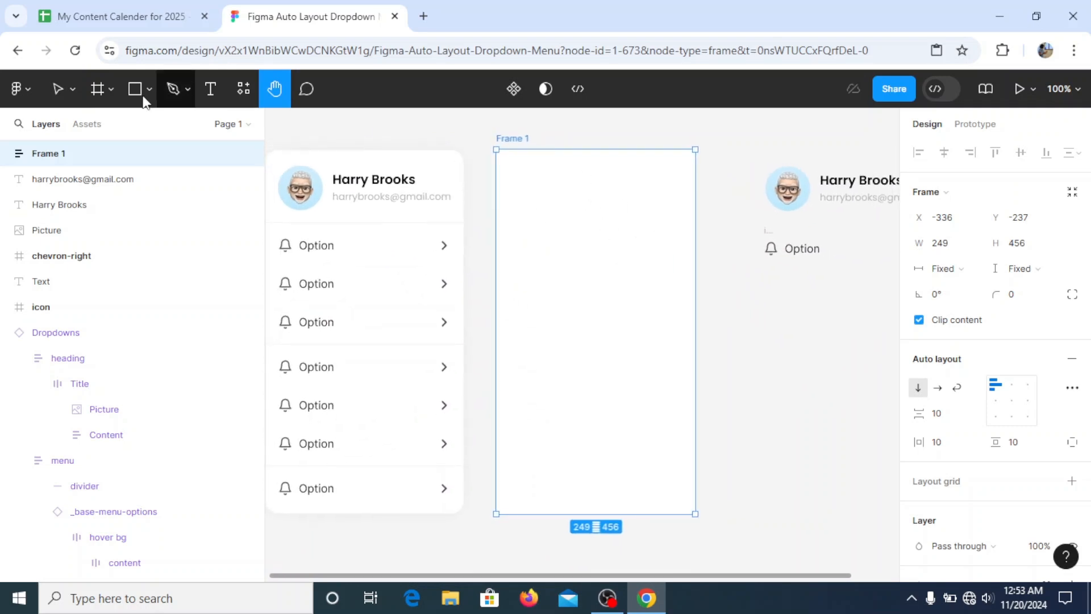
{"action": "left_click", "coordinate": [63, 90]}
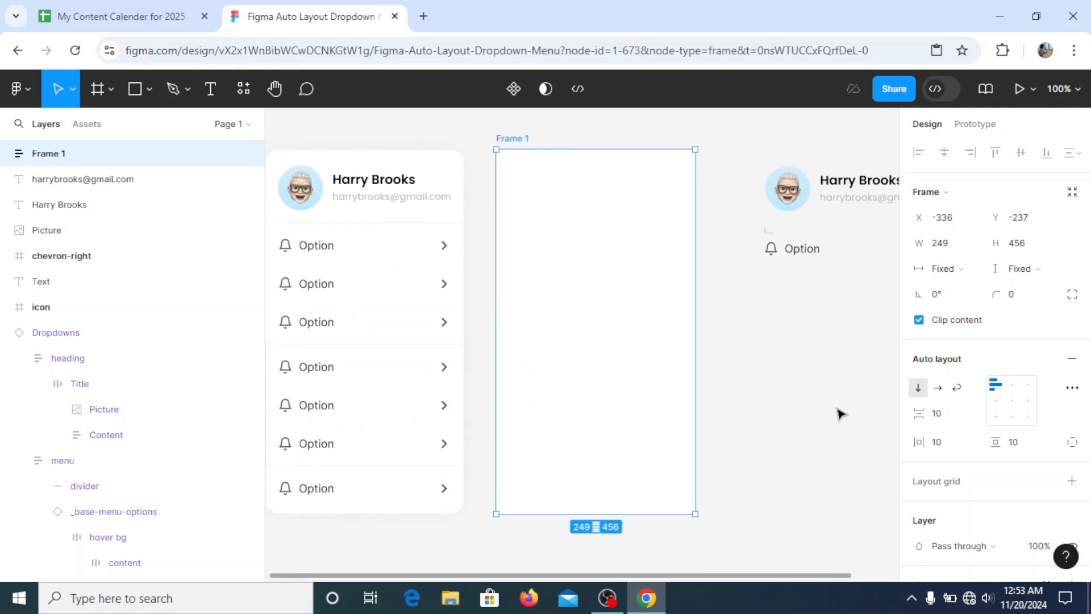
{"action": "key", "text": "ctrl+z"}
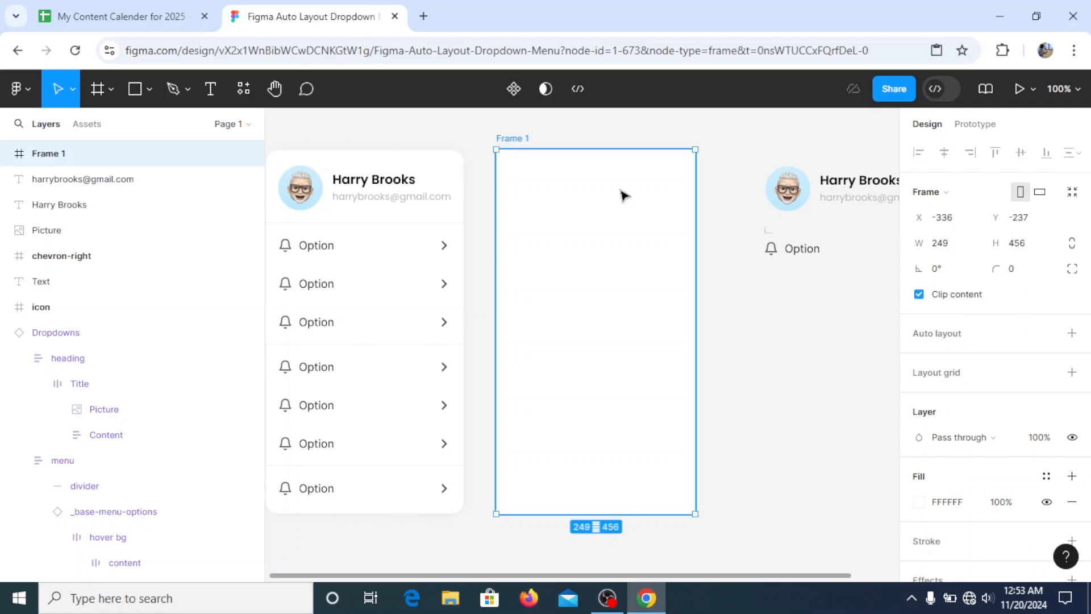
Apply auto layout to the empty 249 by 456 frame.
{"action": "right_click", "coordinate": [618, 202]}
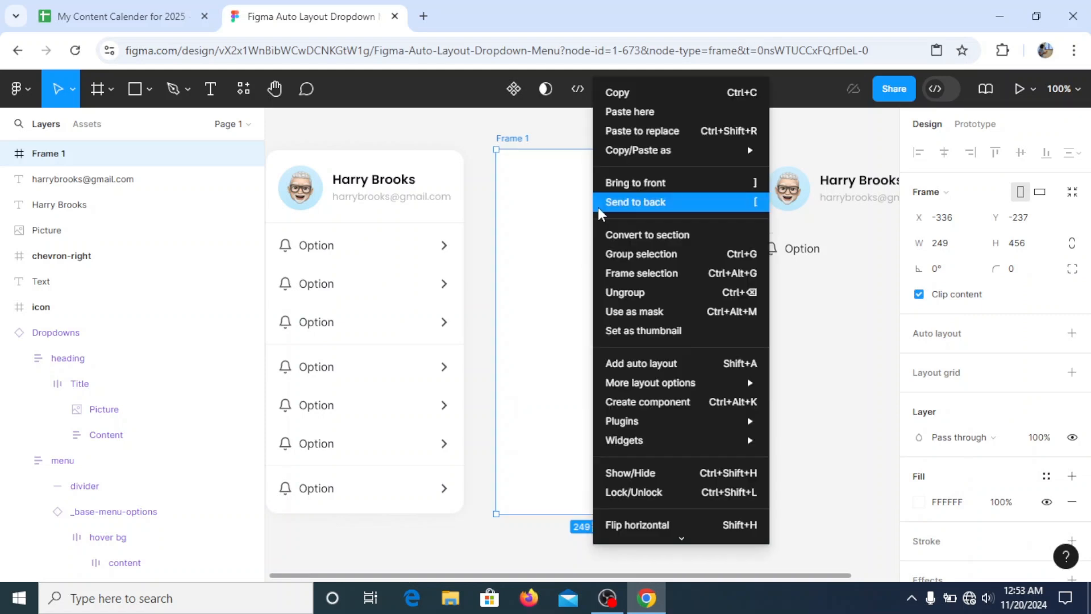
{"action": "left_click", "coordinate": [619, 360]}
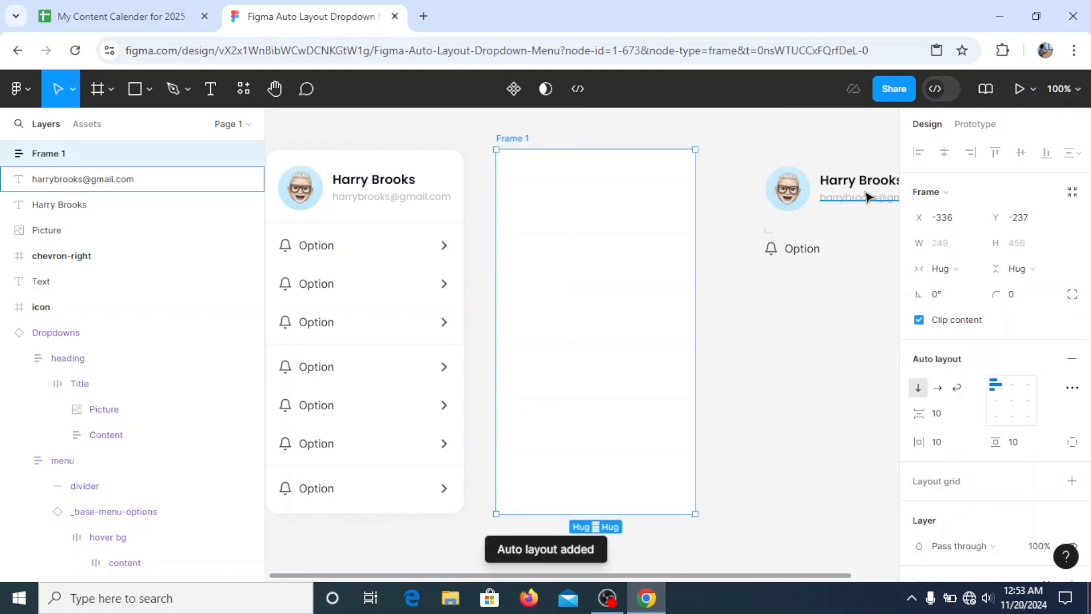
{"action": "left_click", "coordinate": [866, 196]}
{"action": "left_click", "coordinate": [520, 228]}
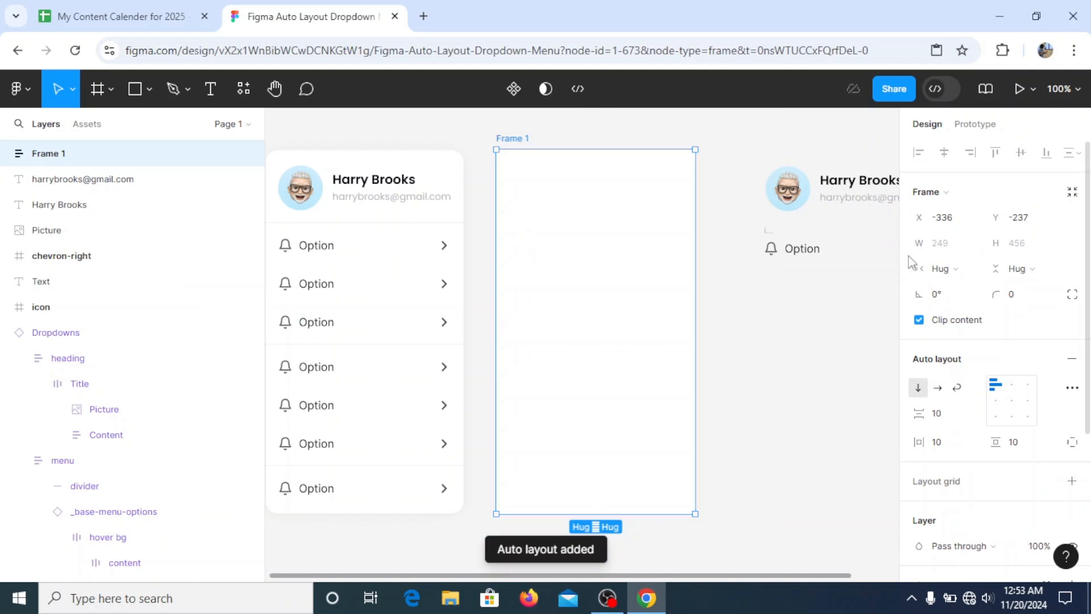
Try placing the loose profile name text inside the hugging auto layout frame, and undo the placement.
{"action": "left_click", "coordinate": [857, 187]}
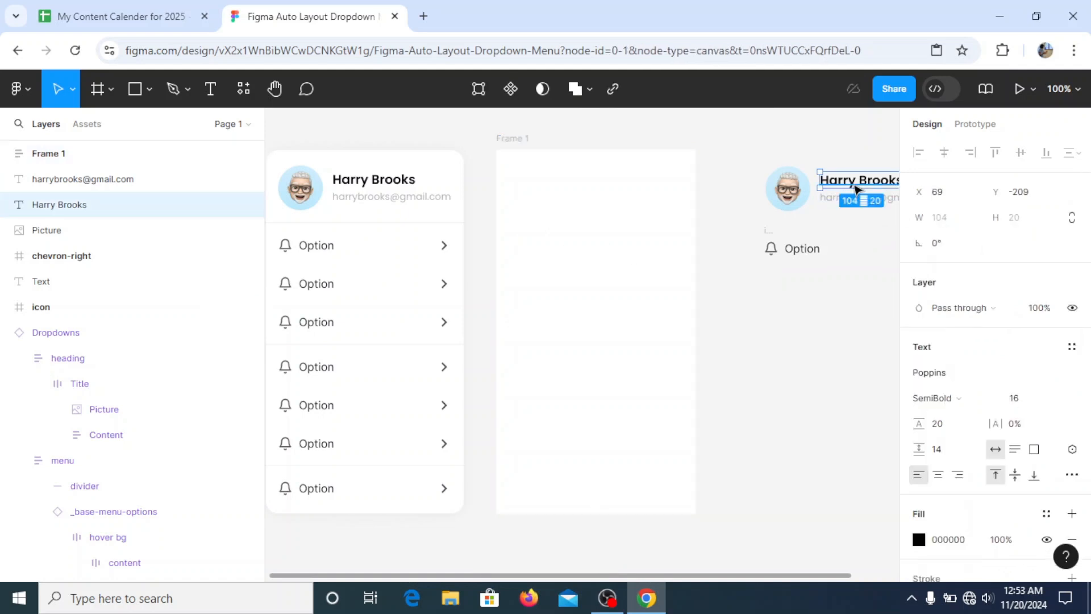
{"action": "left_click", "coordinate": [592, 231]}
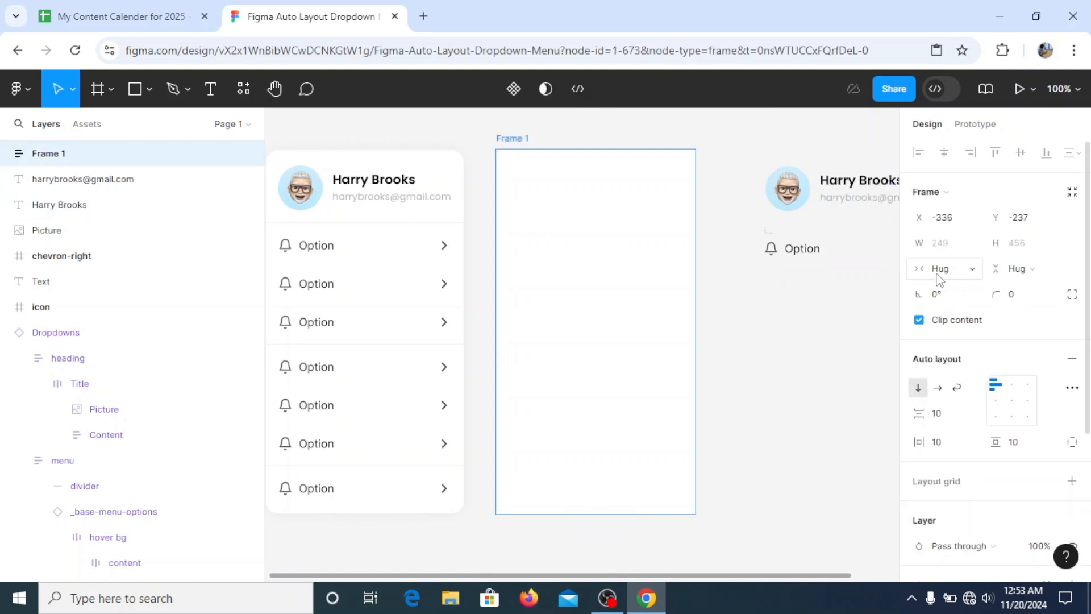
{"action": "left_click_drag", "start_coordinate": [858, 182], "coordinate": [610, 209]}
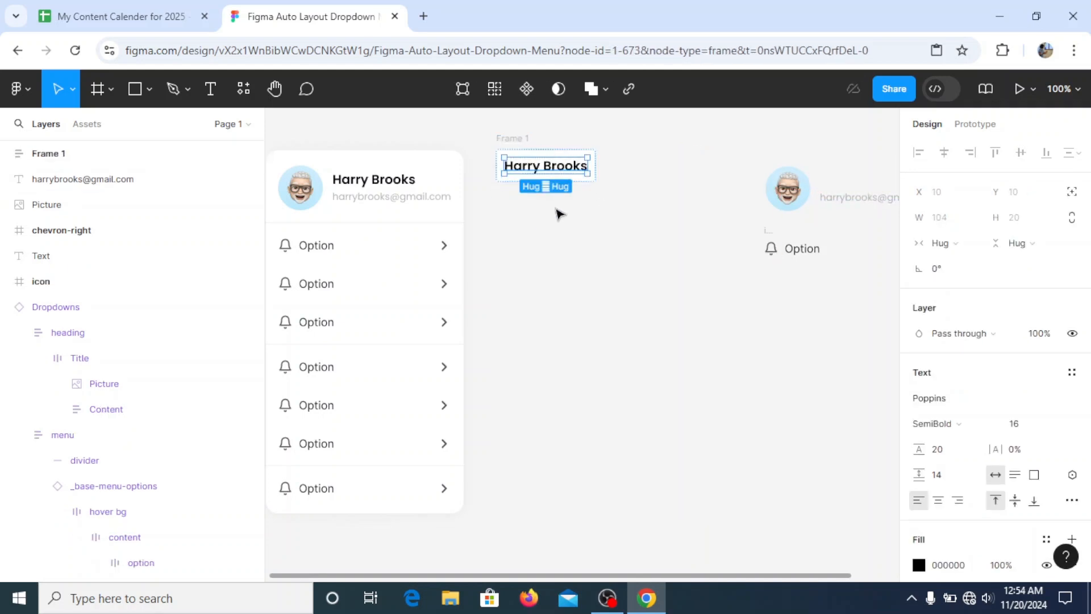
{"action": "key", "text": "ctrl+z"}
Change the auto layout frame's horizontal and vertical sizing from Hug to Fixed.
{"action": "left_click", "coordinate": [679, 270]}
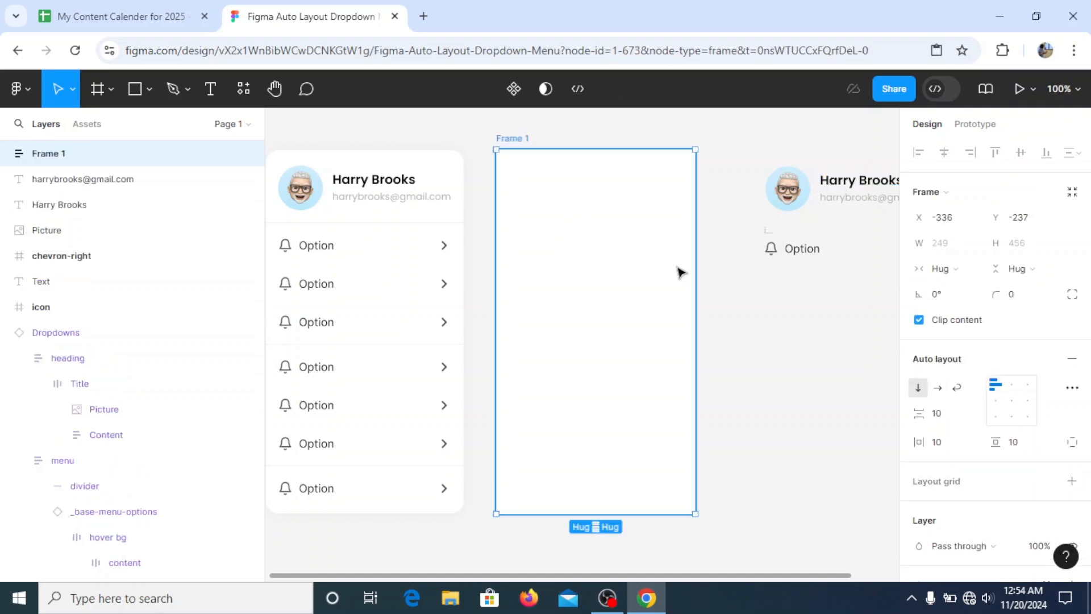
{"action": "left_click", "coordinate": [941, 268]}
{"action": "left_click", "coordinate": [969, 248]}
{"action": "left_click", "coordinate": [1057, 270]}
{"action": "left_click", "coordinate": [991, 250]}
{"action": "left_click", "coordinate": [774, 402]}
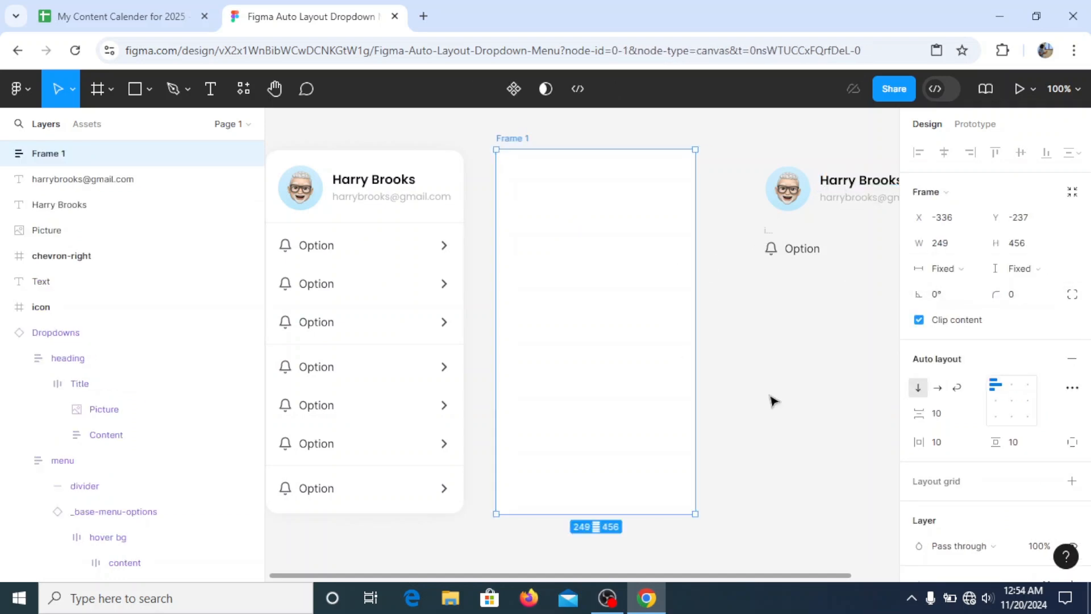
Set the corner radius of the empty 249 by 456 frame to 16.
{"action": "left_click", "coordinate": [585, 228]}
{"action": "left_click", "coordinate": [1030, 294]}
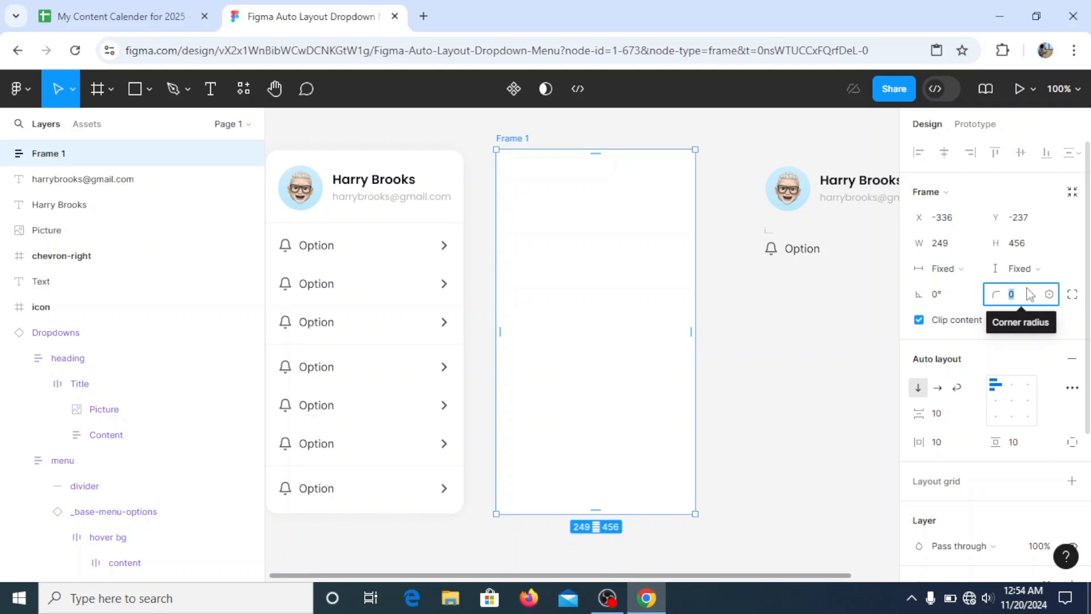
{"action": "type", "text": "16"}
{"action": "key", "text": "Return"}
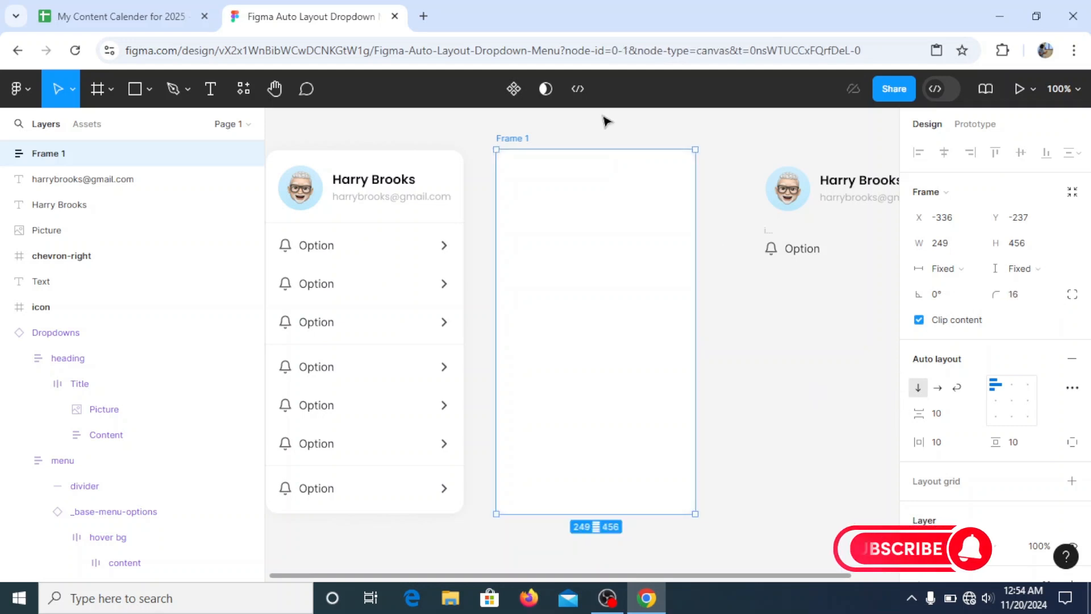
{"action": "left_click", "coordinate": [607, 121]}
Set the empty frame's horizontal padding, vertical padding and vertical gap between items to 0.
{"action": "left_click", "coordinate": [525, 139]}
{"action": "left_click", "coordinate": [952, 446]}
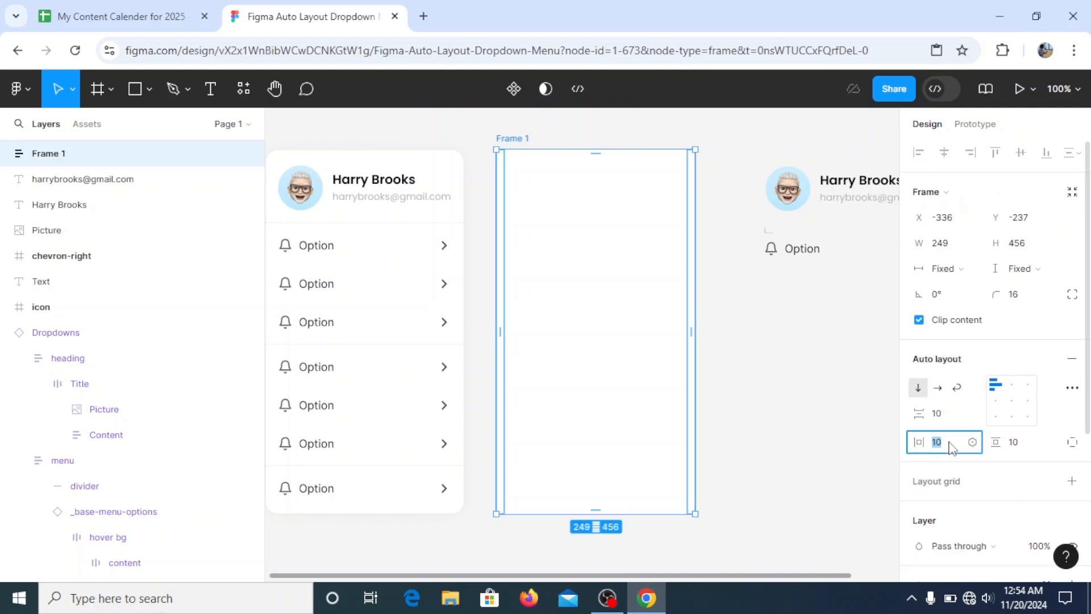
{"action": "type", "text": "0"}
{"action": "key", "text": "Return"}
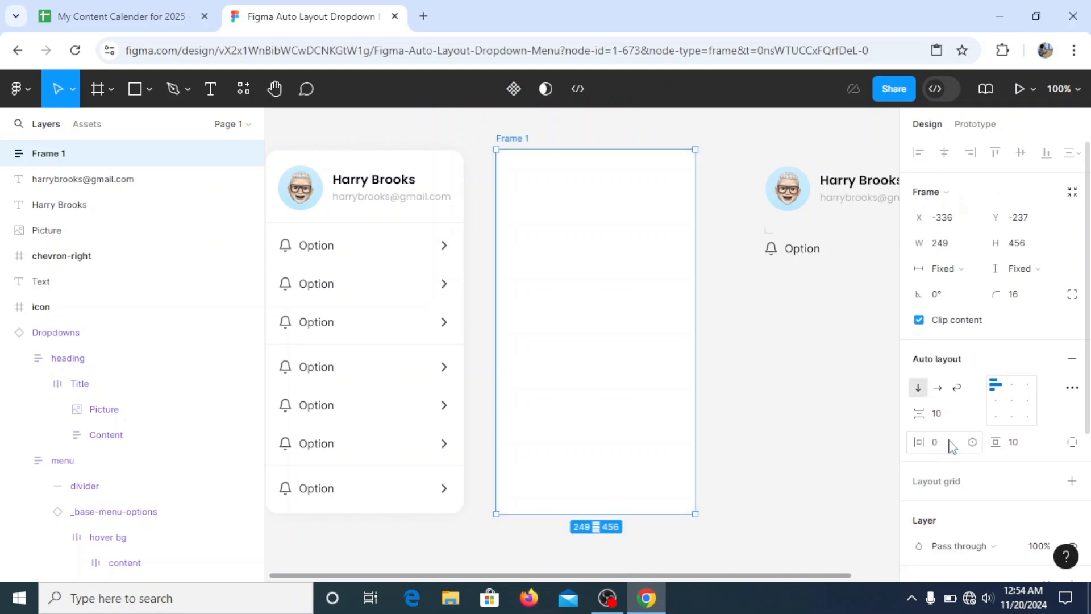
{"action": "left_click", "coordinate": [1030, 451]}
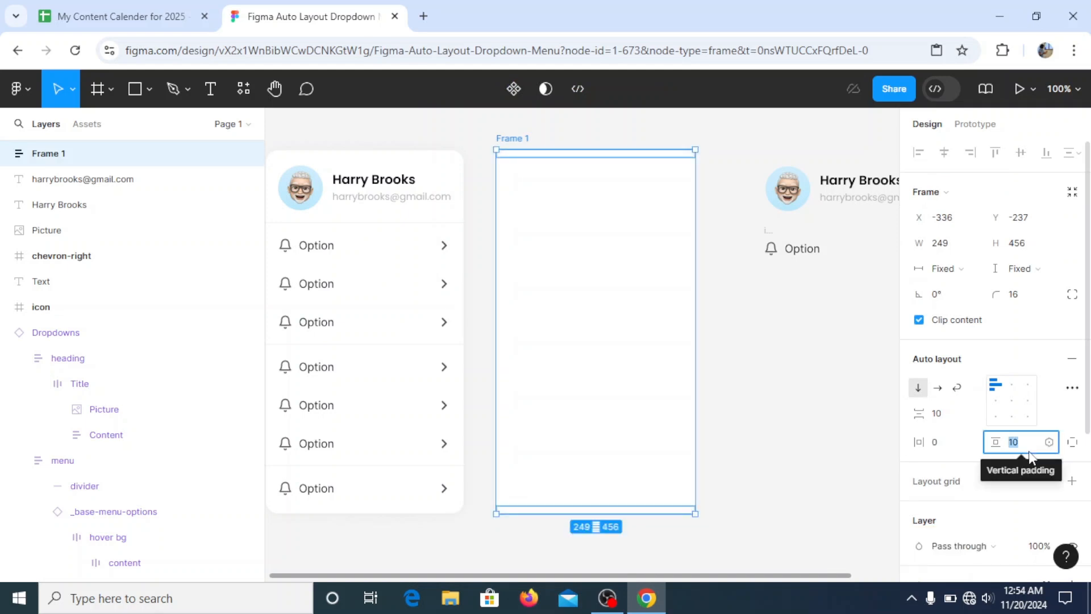
{"action": "type", "text": "0"}
{"action": "key", "text": "Return"}
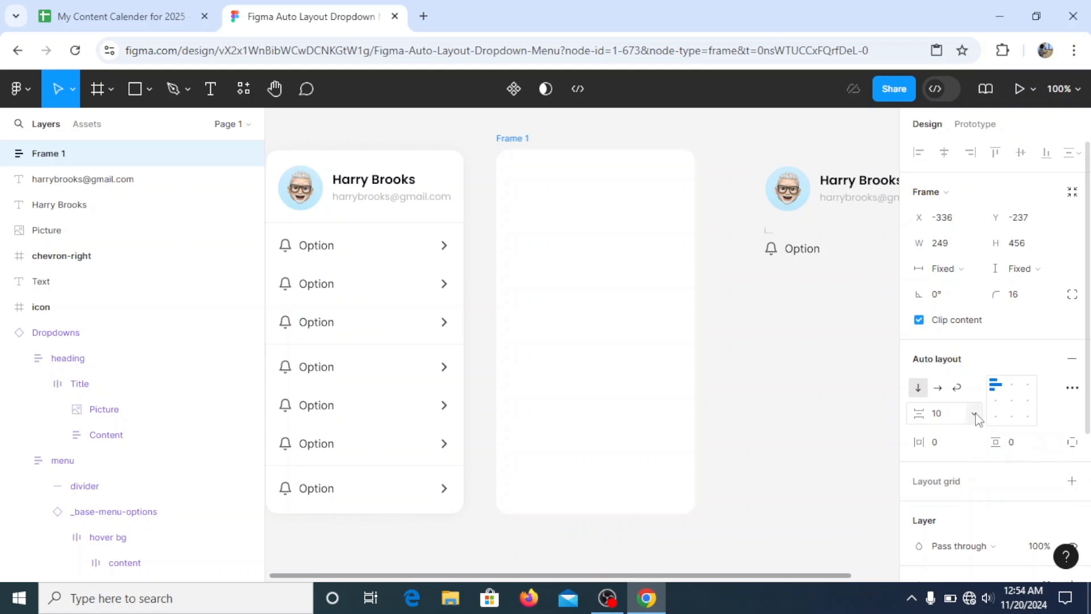
{"action": "left_click", "coordinate": [975, 414]}
{"action": "left_click", "coordinate": [971, 413]}
{"action": "left_click", "coordinate": [943, 421]}
{"action": "type", "text": "0"}
{"action": "key", "text": "Return"}
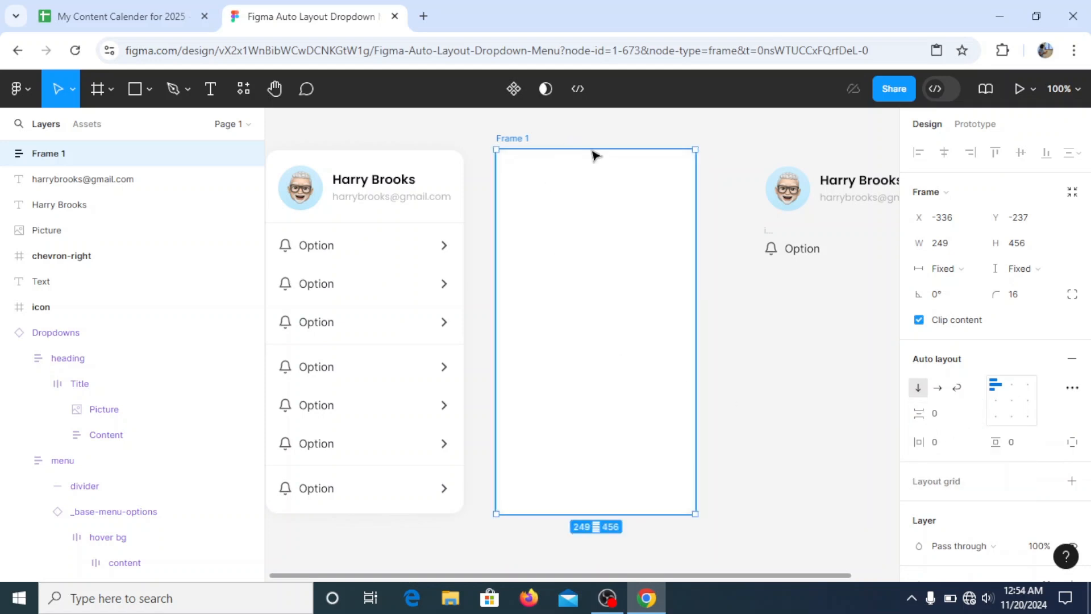
Move the loose profile picture away from the name text, closer to the empty frame.
{"action": "left_click", "coordinate": [274, 91]}
{"action": "left_click_drag", "start_coordinate": [331, 178], "coordinate": [364, 193]}
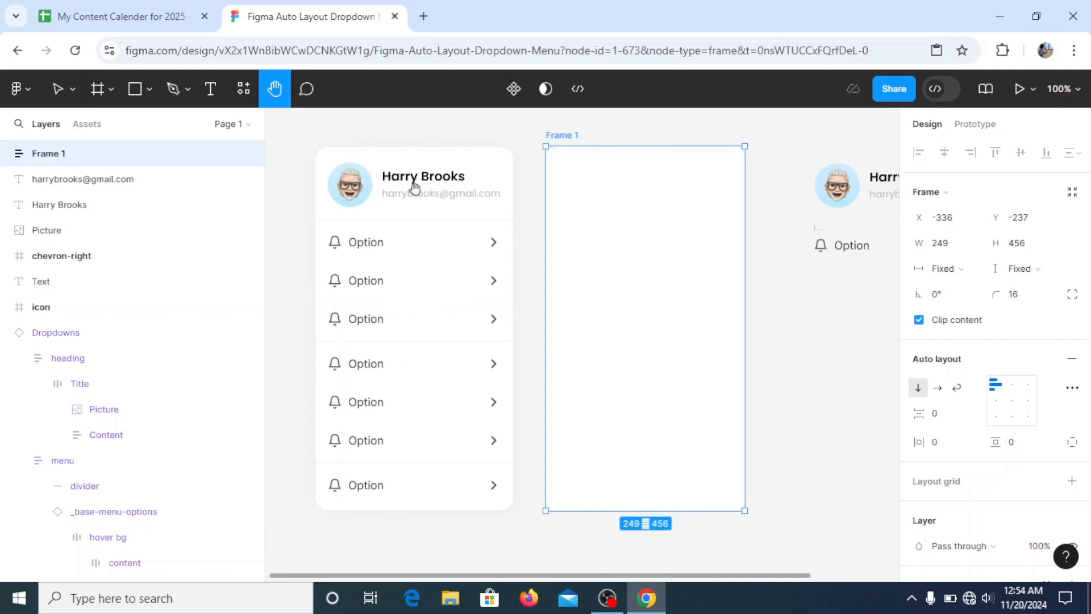
{"action": "left_click_drag", "start_coordinate": [659, 217], "coordinate": [407, 227]}
{"action": "left_click_drag", "start_coordinate": [528, 248], "coordinate": [616, 273]}
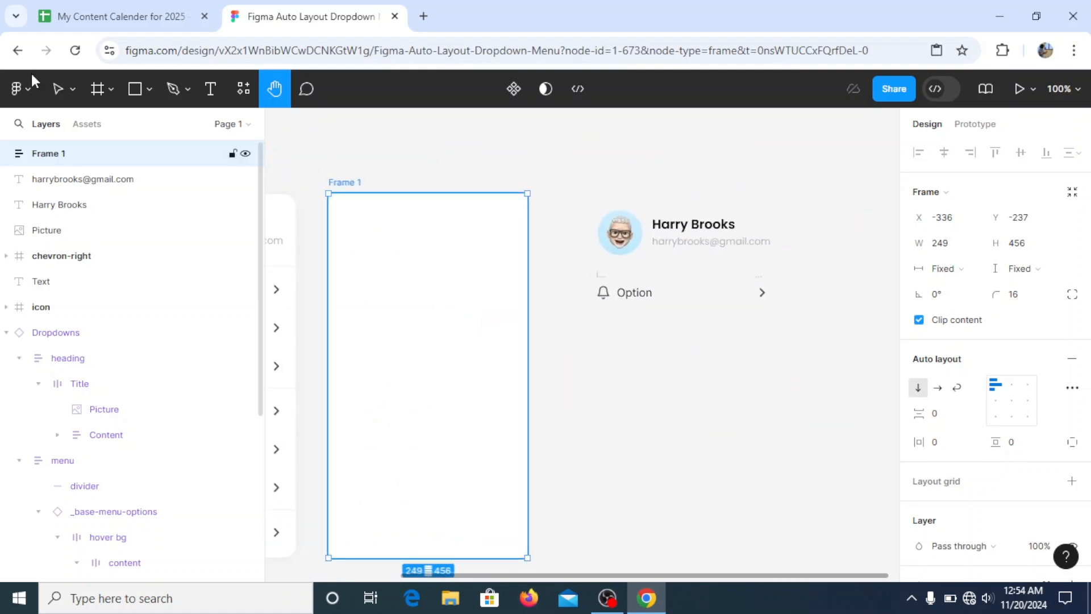
{"action": "left_click", "coordinate": [58, 89]}
{"action": "left_click", "coordinate": [624, 245]}
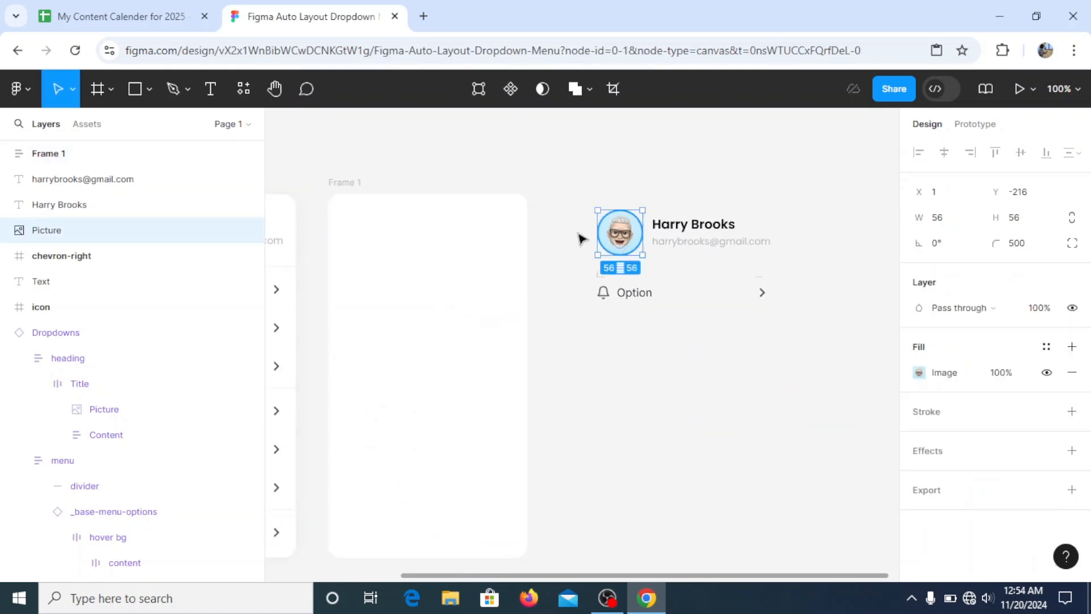
{"action": "left_click_drag", "start_coordinate": [581, 239], "coordinate": [578, 239]}
Move the loose name and email texts toward the profile picture, left-aligned at X 29, with the email slightly lower at Y -181.
{"action": "left_click", "coordinate": [692, 224]}
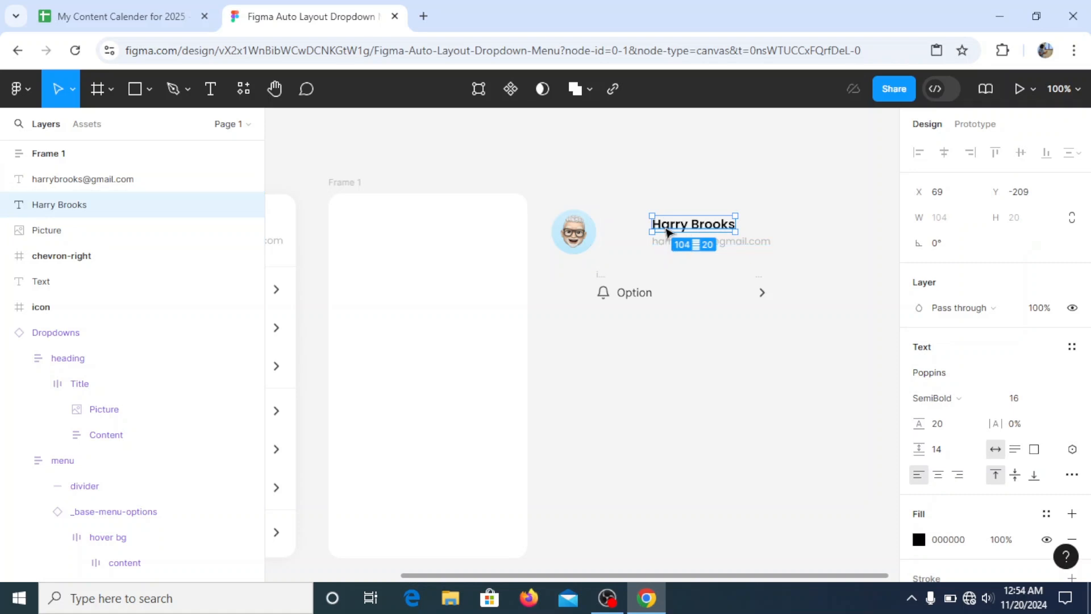
{"action": "left_click_drag", "start_coordinate": [675, 234], "coordinate": [643, 233]}
{"action": "left_click", "coordinate": [717, 243]}
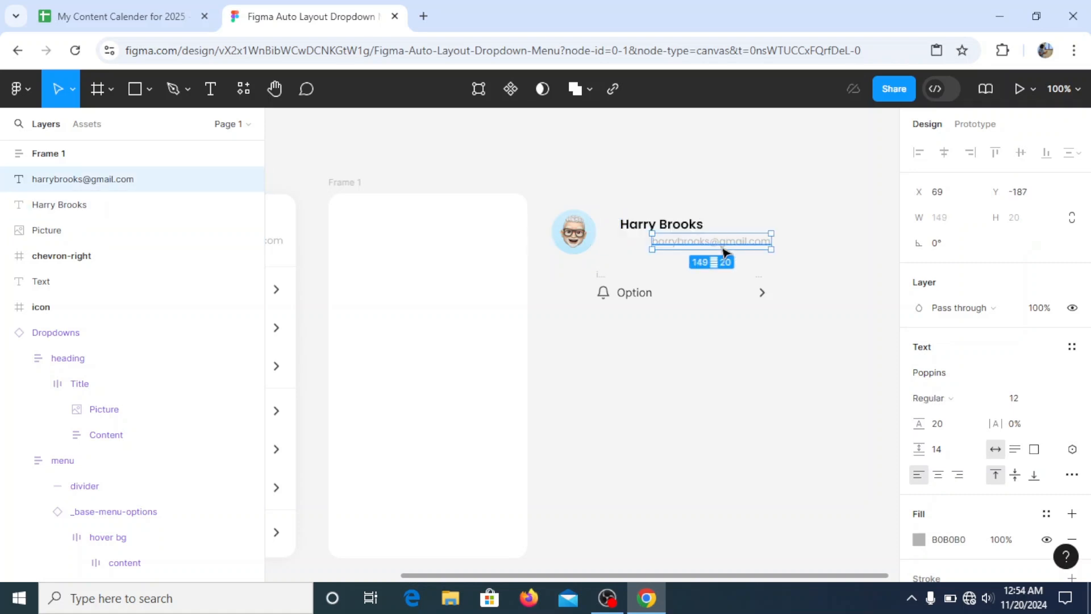
{"action": "left_click_drag", "start_coordinate": [720, 248], "coordinate": [688, 253]}
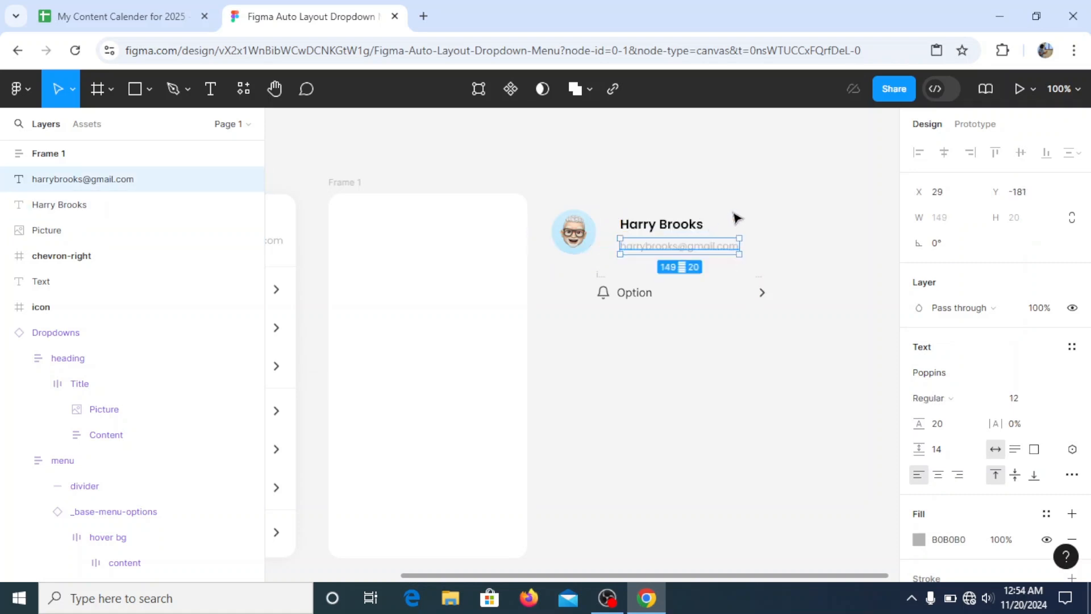
{"action": "key", "text": "Escape"}
Wrap the loose name and email texts together in a vertical auto layout frame.
{"action": "left_click", "coordinate": [660, 225]}
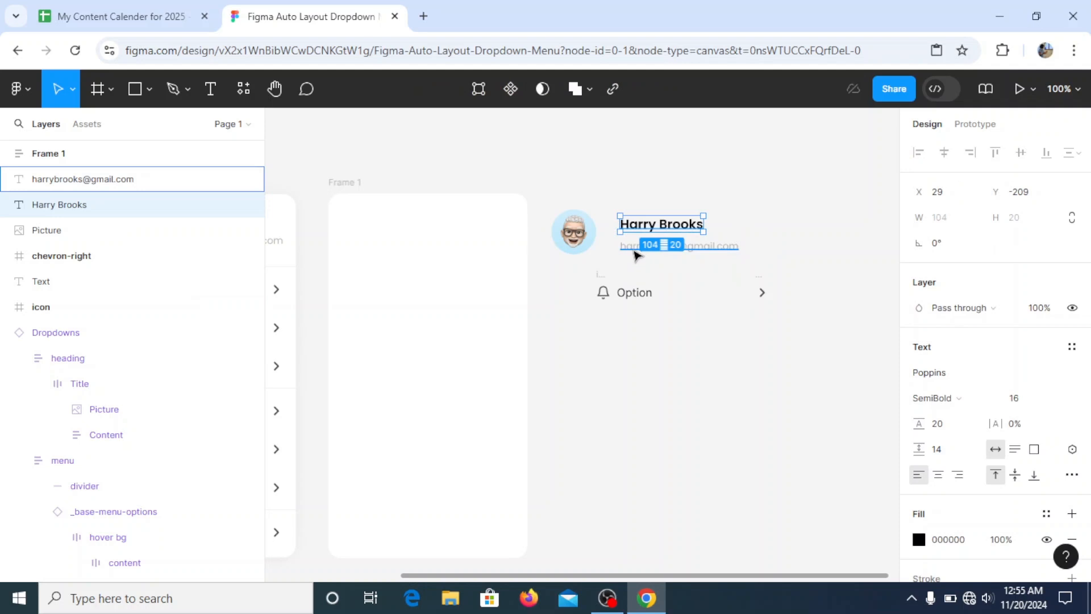
{"action": "left_click", "coordinate": [637, 249], "text": "shift"}
{"action": "right_click", "coordinate": [637, 249]}
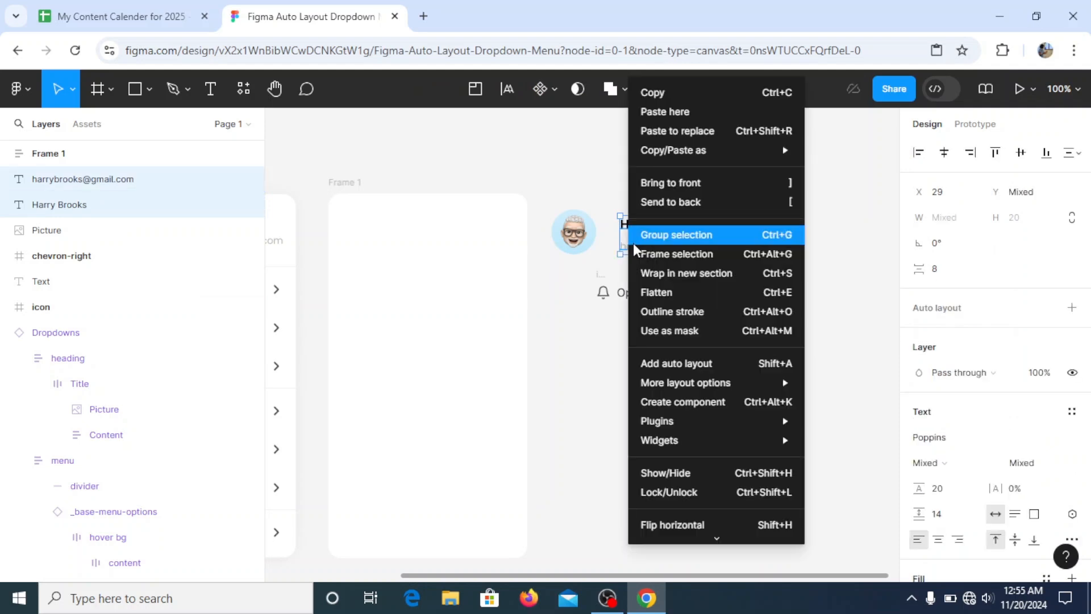
{"action": "left_click", "coordinate": [686, 365]}
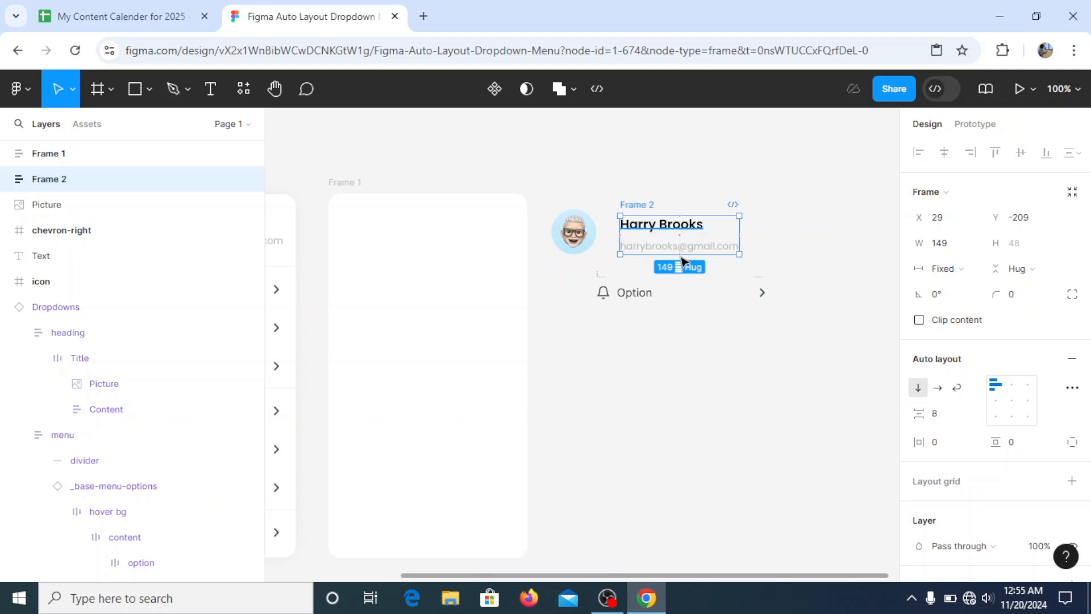
Move the profile picture to 12 px from the text frame and combine both in a horizontal auto layout.
{"action": "left_click_drag", "start_coordinate": [581, 231], "coordinate": [604, 234]}
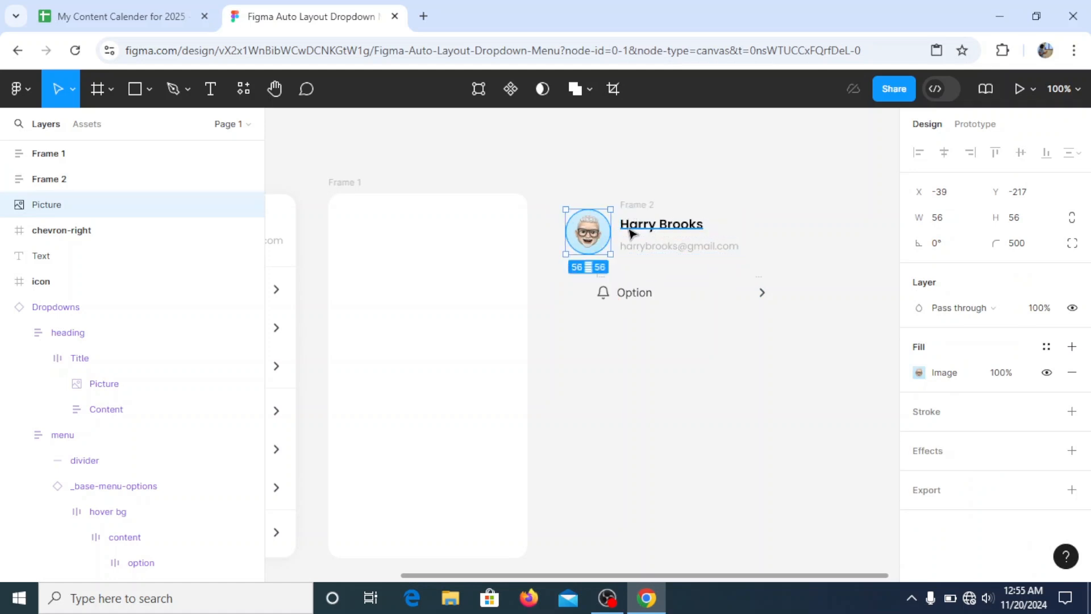
{"action": "left_click", "coordinate": [637, 204], "text": "shift"}
{"action": "right_click", "coordinate": [650, 269]}
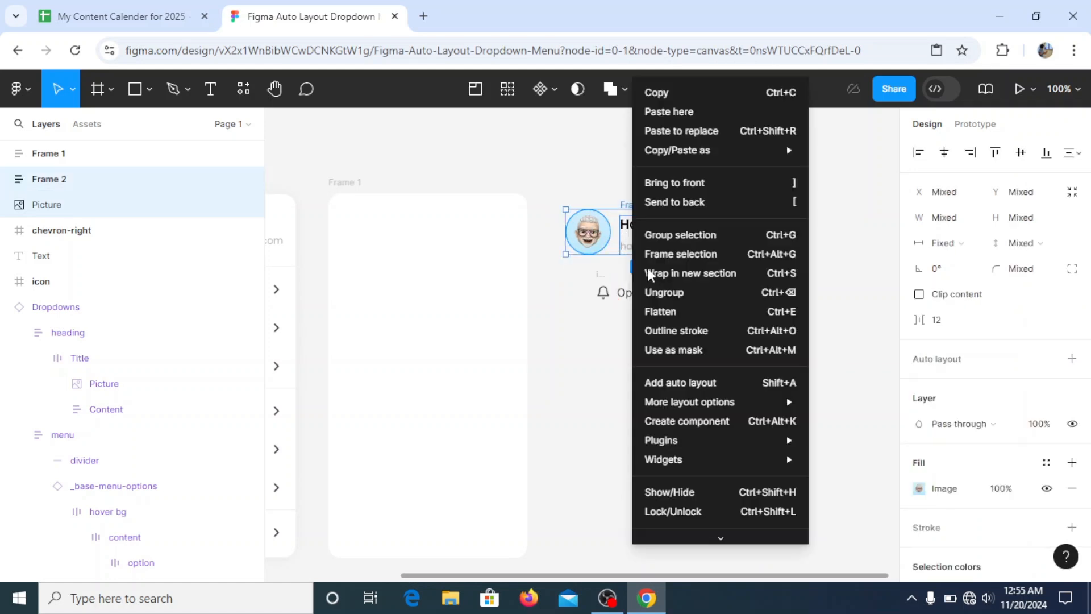
{"action": "left_click", "coordinate": [682, 383]}
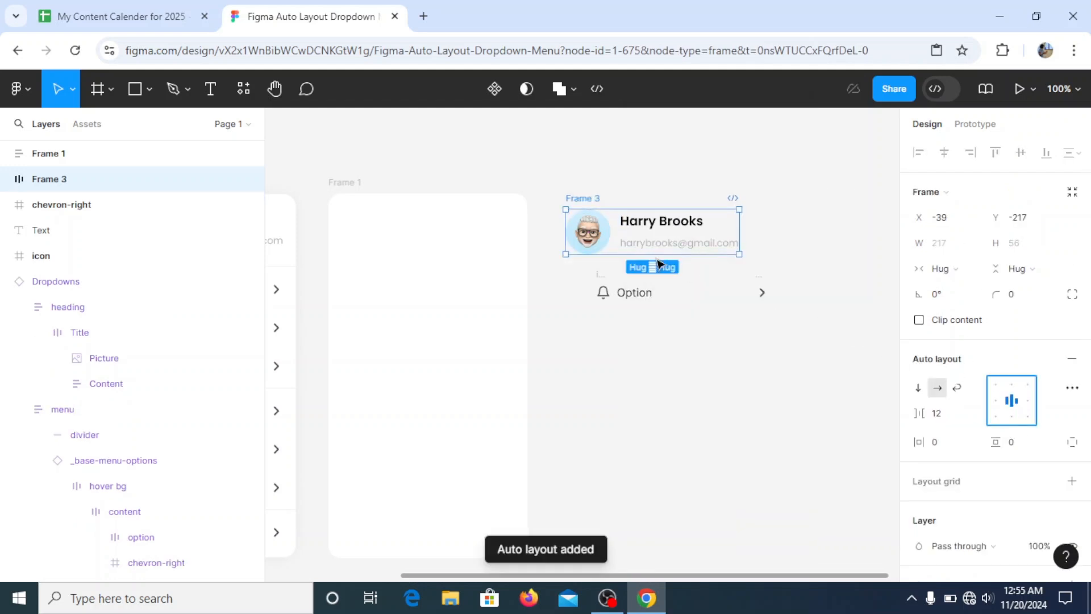
Move the profile header frame to X -29, Y -237 and set its horizontal padding to 8 and vertical padding to 4.
{"action": "left_click_drag", "start_coordinate": [599, 197], "coordinate": [580, 182]}
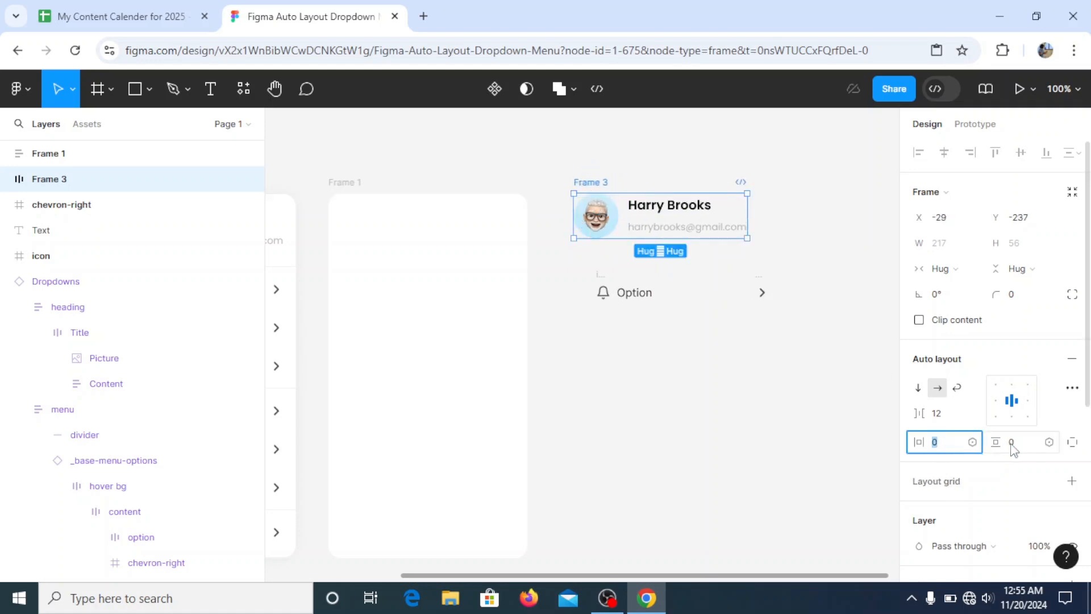
{"action": "type", "text": "8"}
{"action": "key", "text": "Return"}
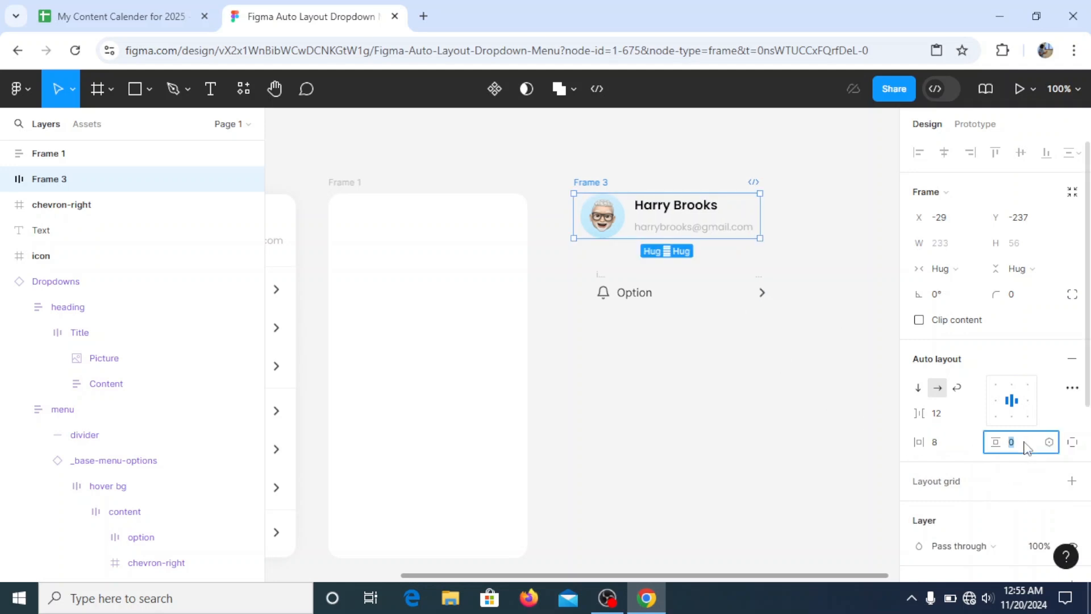
{"action": "key", "text": "Return"}
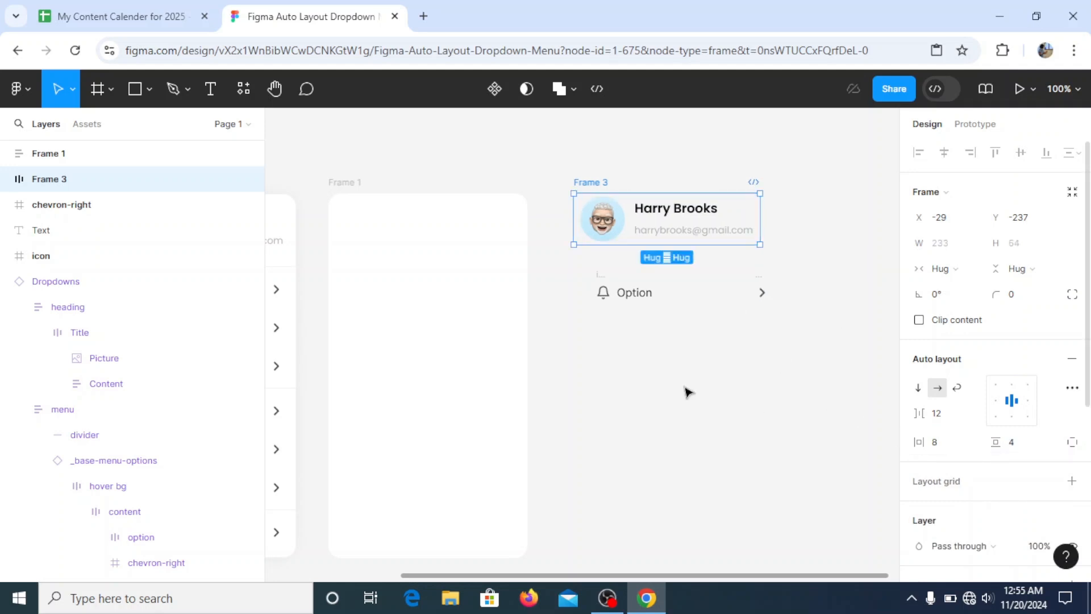
Place the profile header frame inside the empty 249 by 456 auto layout frame.
{"action": "left_click", "coordinate": [279, 92]}
{"action": "left_click_drag", "start_coordinate": [532, 252], "coordinate": [447, 247]}
{"action": "left_click", "coordinate": [58, 87]}
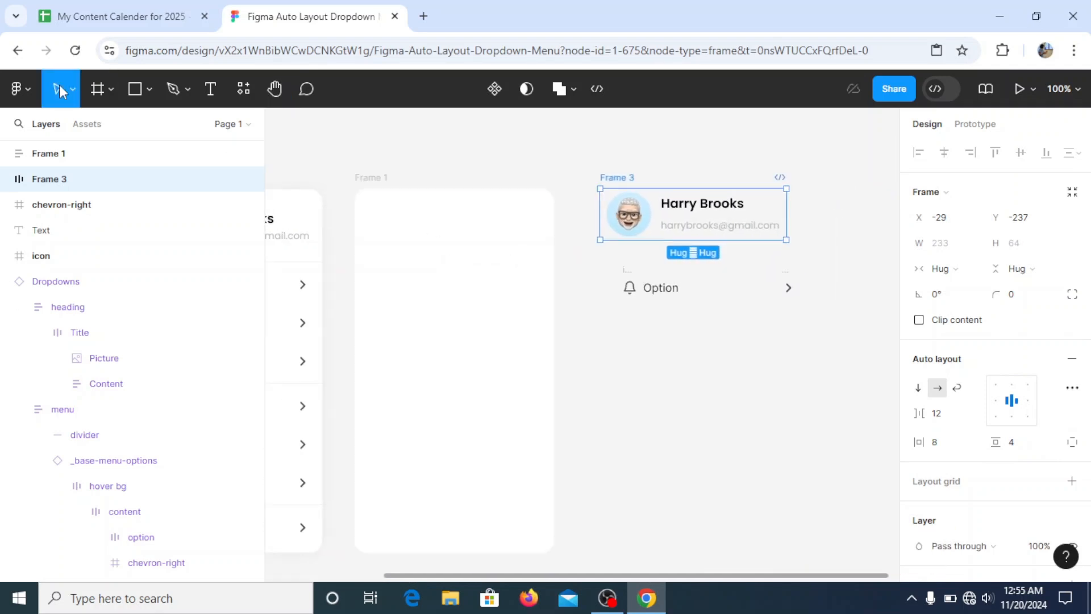
{"action": "left_click_drag", "start_coordinate": [598, 183], "coordinate": [544, 307]}
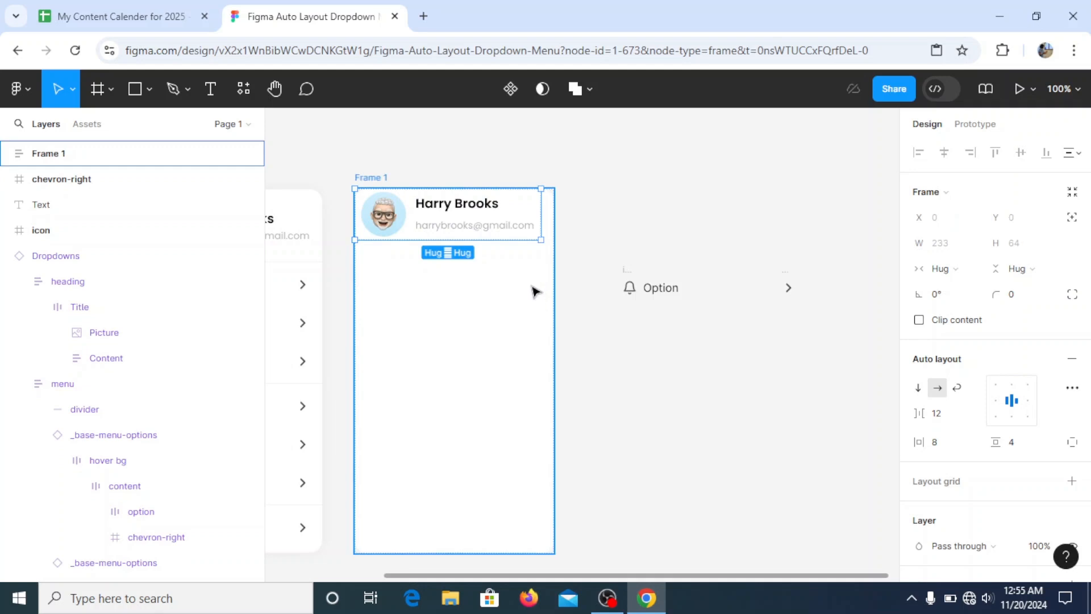
Set the outer menu frame's horizontal and vertical padding to 12.
{"action": "scroll", "coordinate": [586, 261], "scroll_direction": "left", "scroll_amount": 5}
{"action": "left_click", "coordinate": [646, 247]}
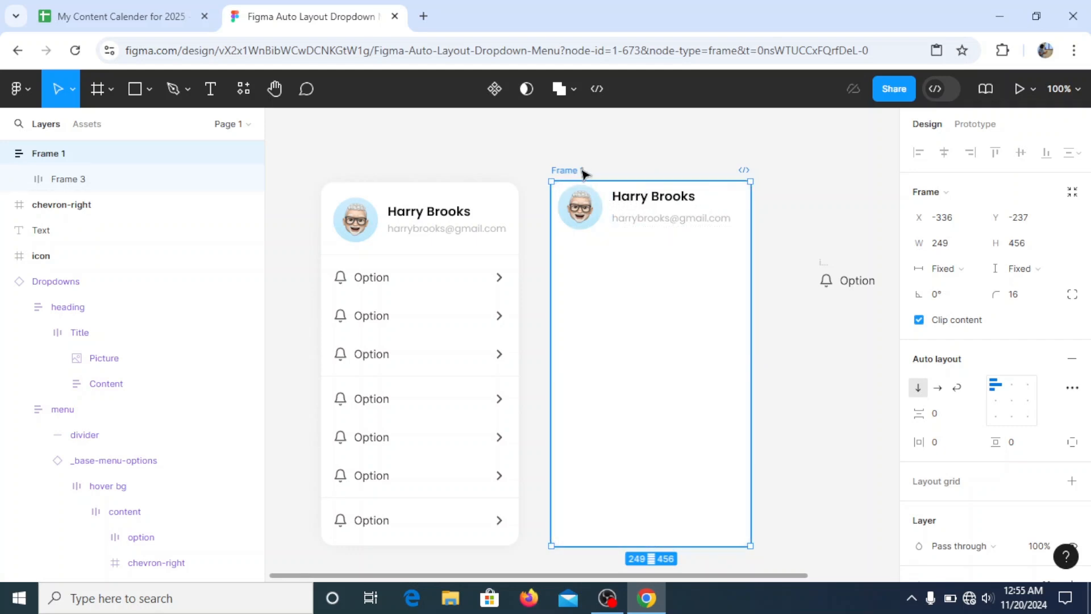
{"action": "left_click", "coordinate": [575, 170]}
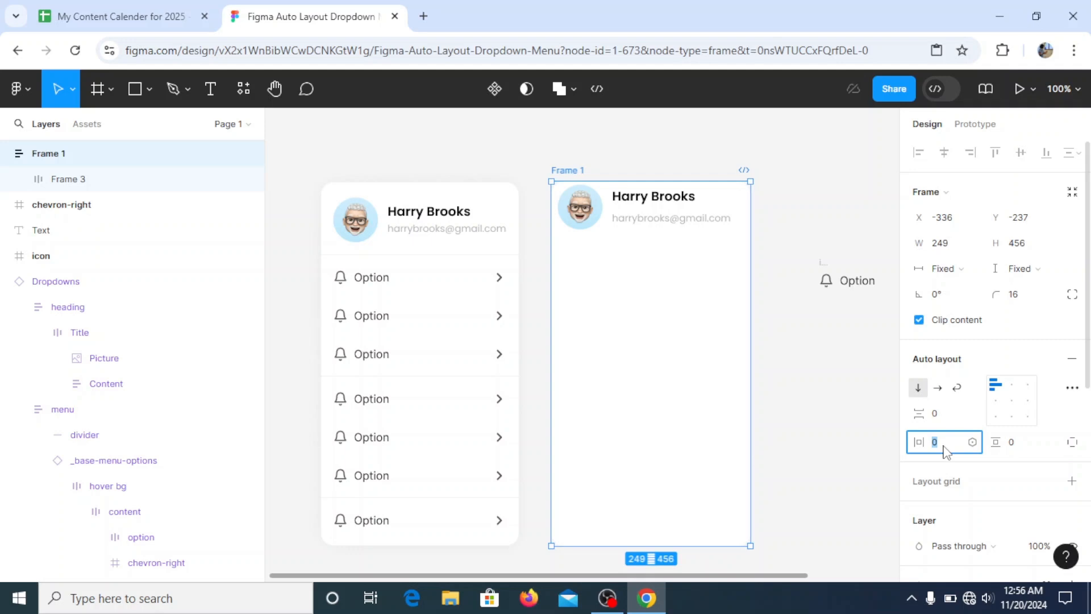
{"action": "key", "text": "Return"}
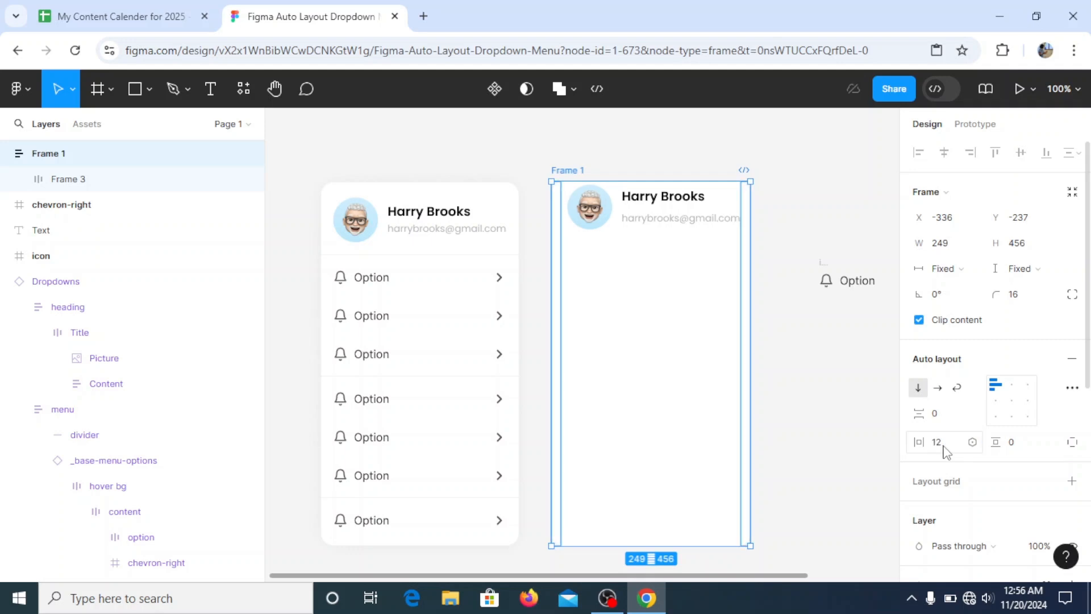
{"action": "left_click", "coordinate": [1024, 449]}
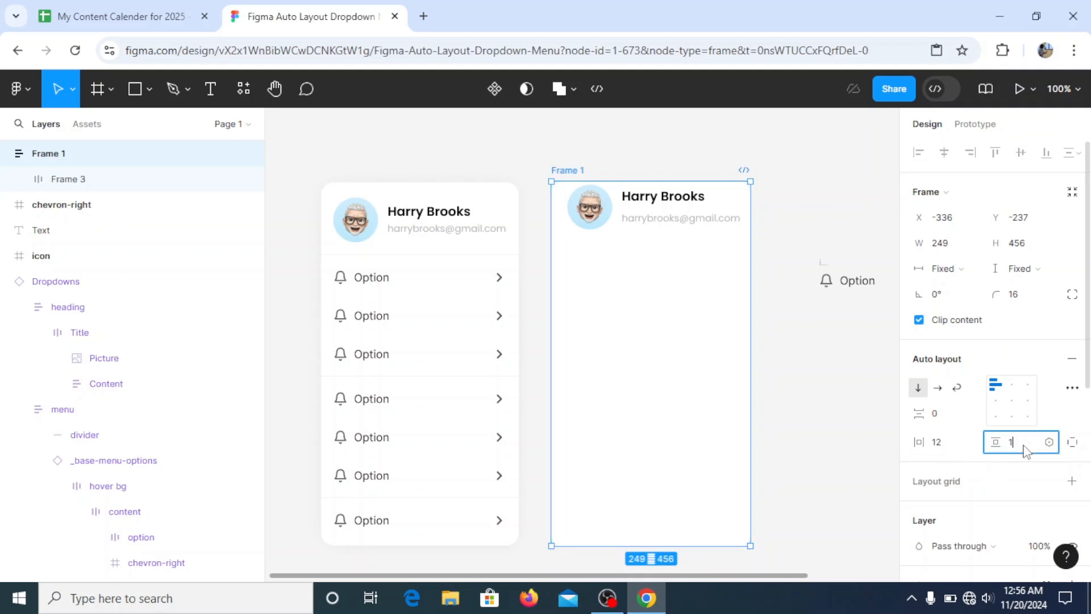
{"action": "type", "text": "12"}
{"action": "key", "text": "Return"}
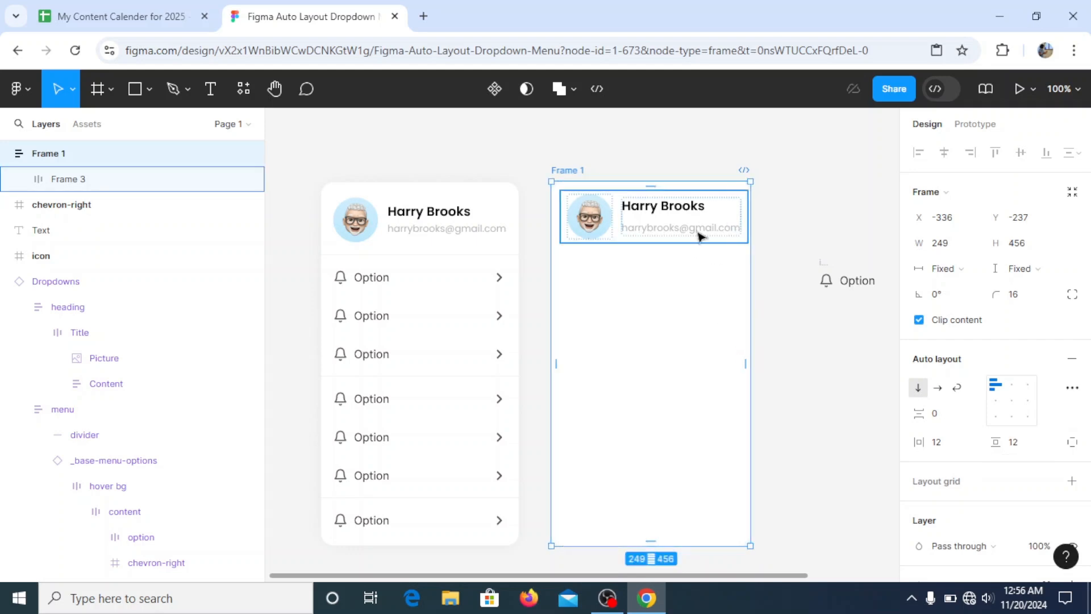
{"action": "left_click", "coordinate": [697, 233]}
{"action": "left_click", "coordinate": [742, 302]}
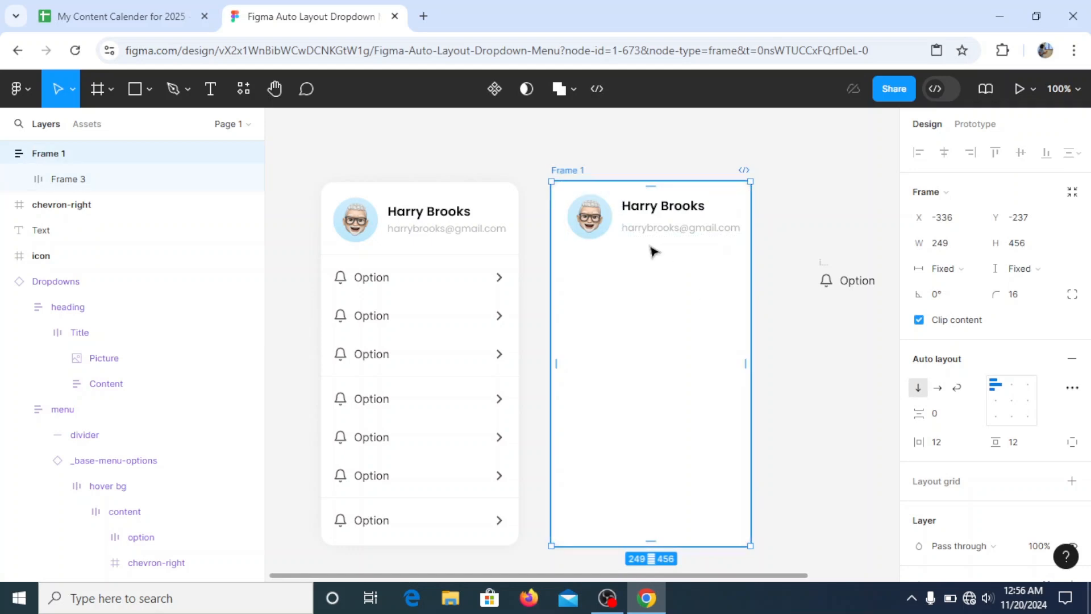
{"action": "left_click", "coordinate": [627, 241]}
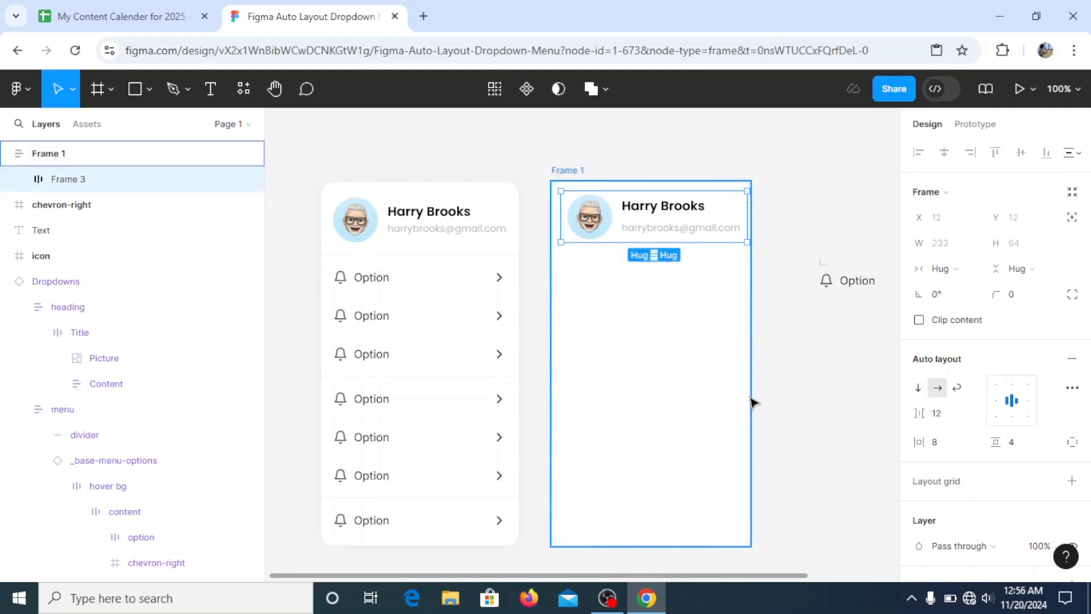
Set the outer menu frame's auto layout alignment to top center.
{"action": "left_click", "coordinate": [733, 344]}
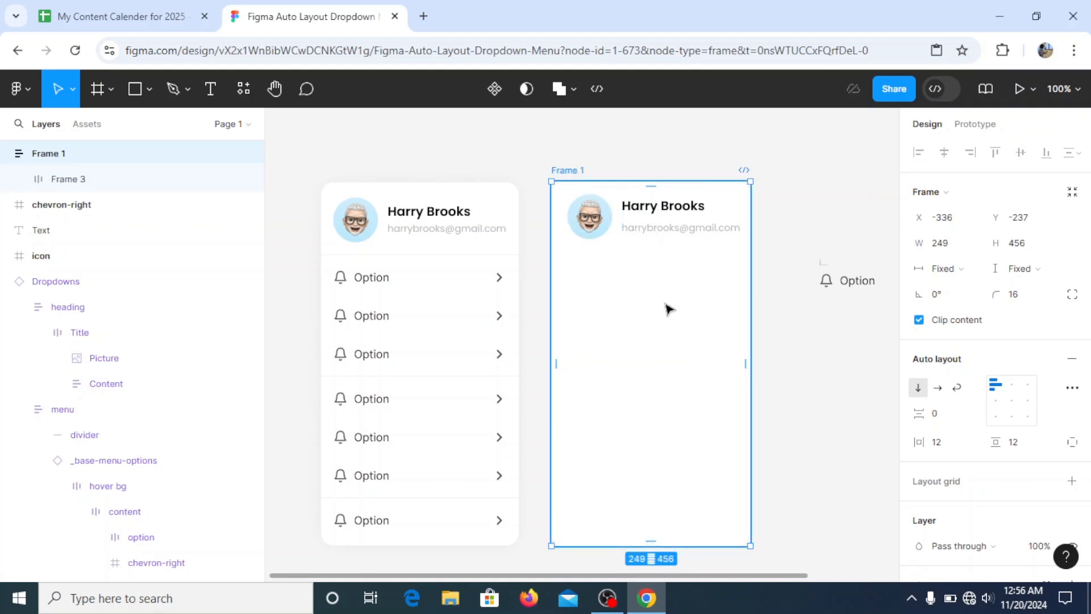
{"action": "left_click", "coordinate": [1012, 401]}
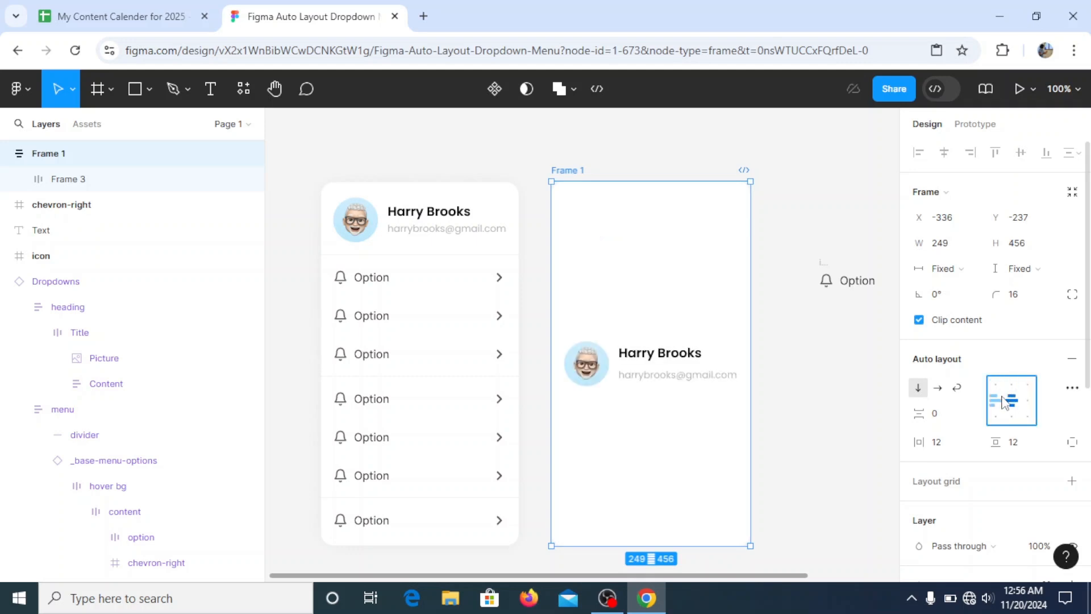
{"action": "left_click", "coordinate": [1012, 384]}
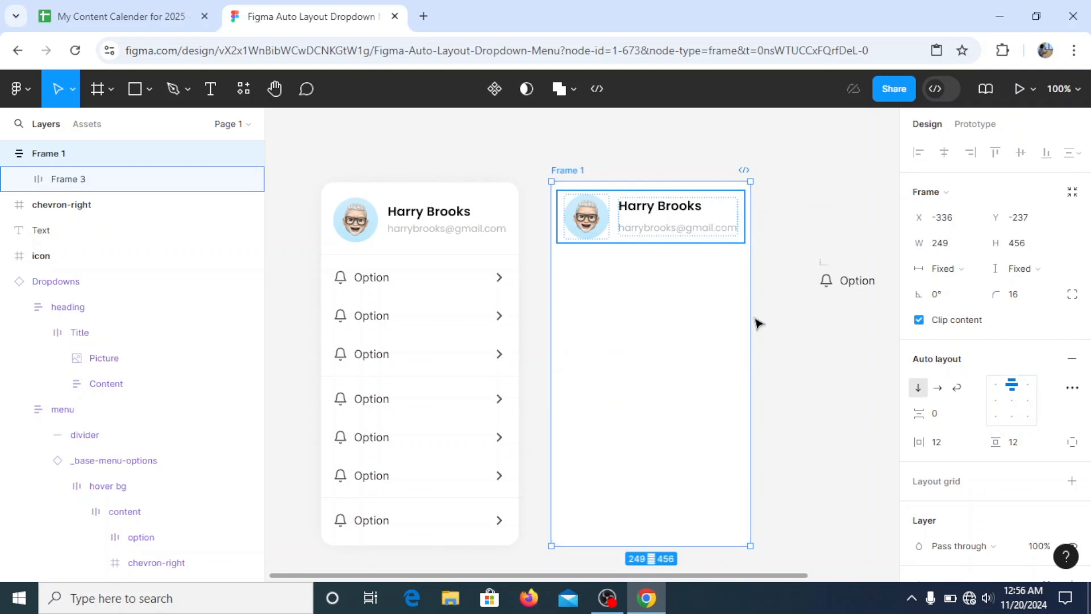
{"action": "key", "text": "Return"}
{"action": "left_click", "coordinate": [748, 373]}
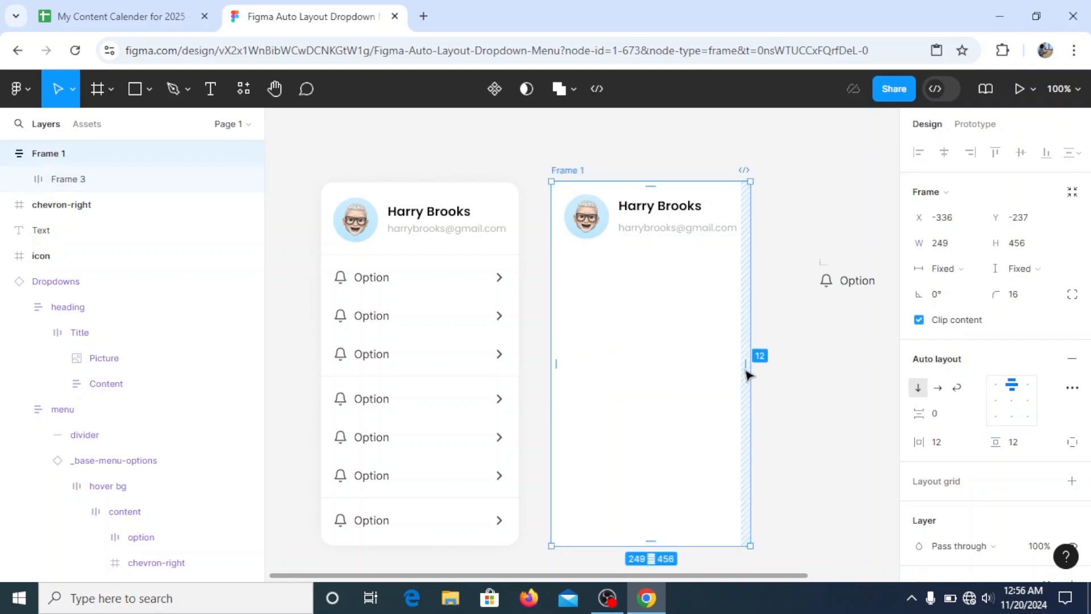
{"action": "left_click", "coordinate": [646, 221]}
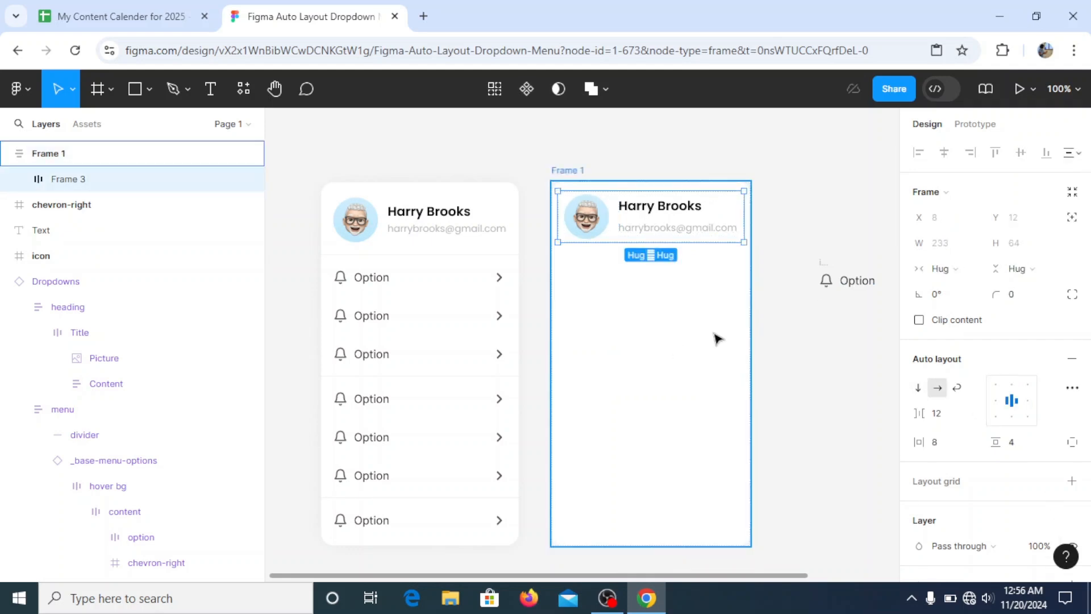
{"action": "left_click", "coordinate": [719, 156]}
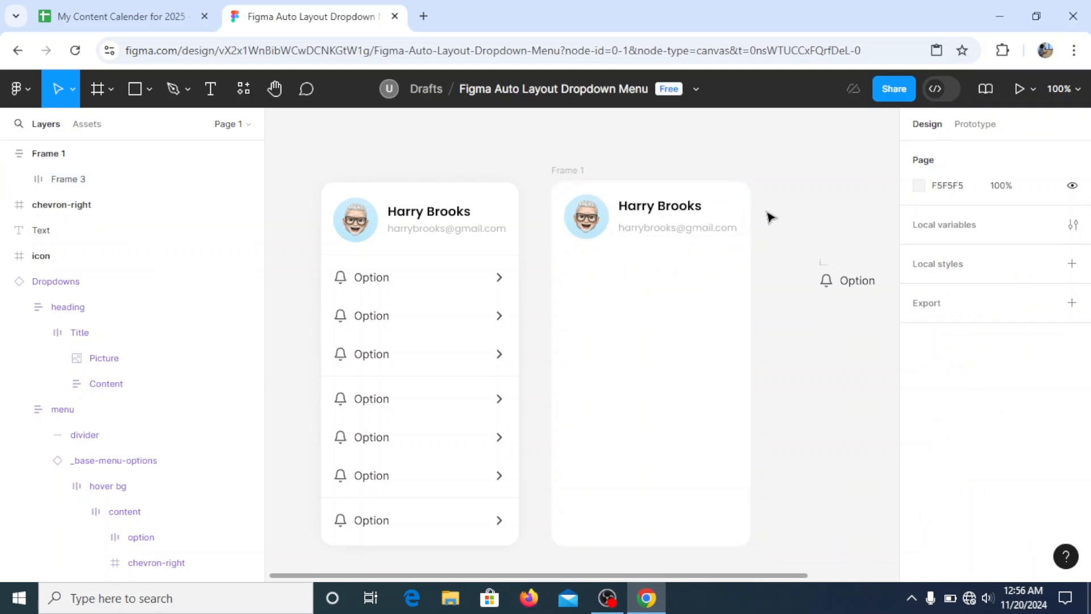
{"action": "double_click", "coordinate": [415, 260]}
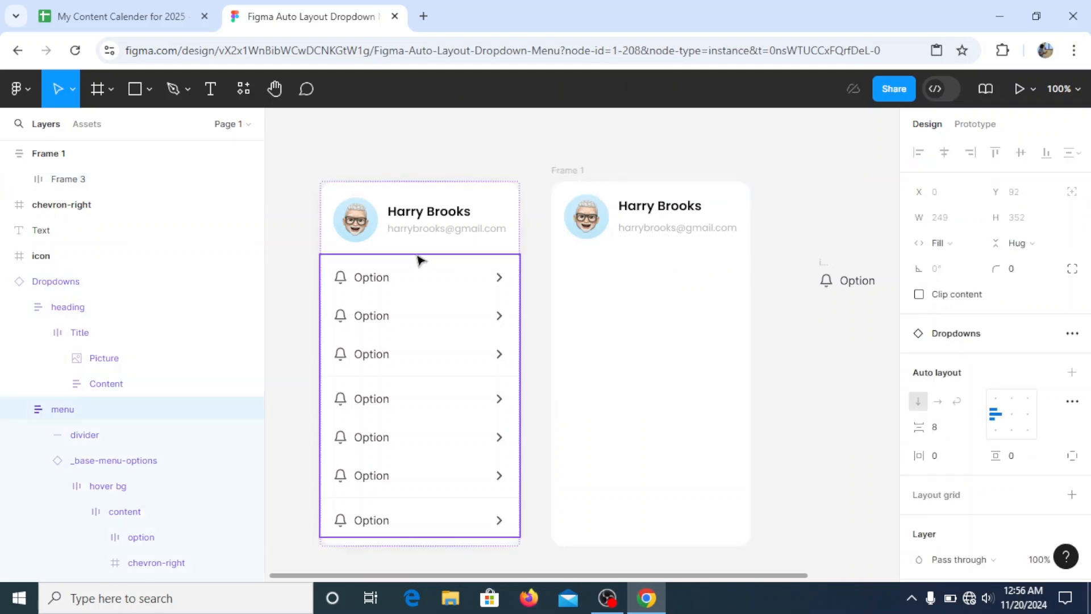
Wrap the loose bell icon and its Option text in a horizontal auto layout frame.
{"action": "left_click", "coordinate": [275, 88]}
{"action": "scroll", "coordinate": [709, 292], "scroll_direction": "down", "scroll_amount": 1}
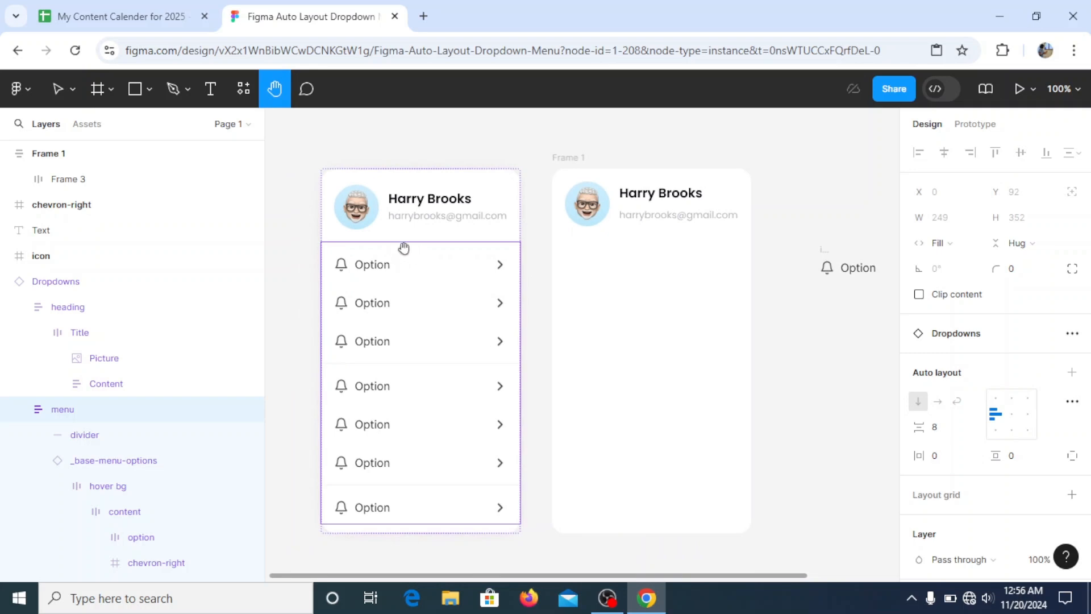
{"action": "left_click_drag", "start_coordinate": [748, 329], "coordinate": [713, 316]}
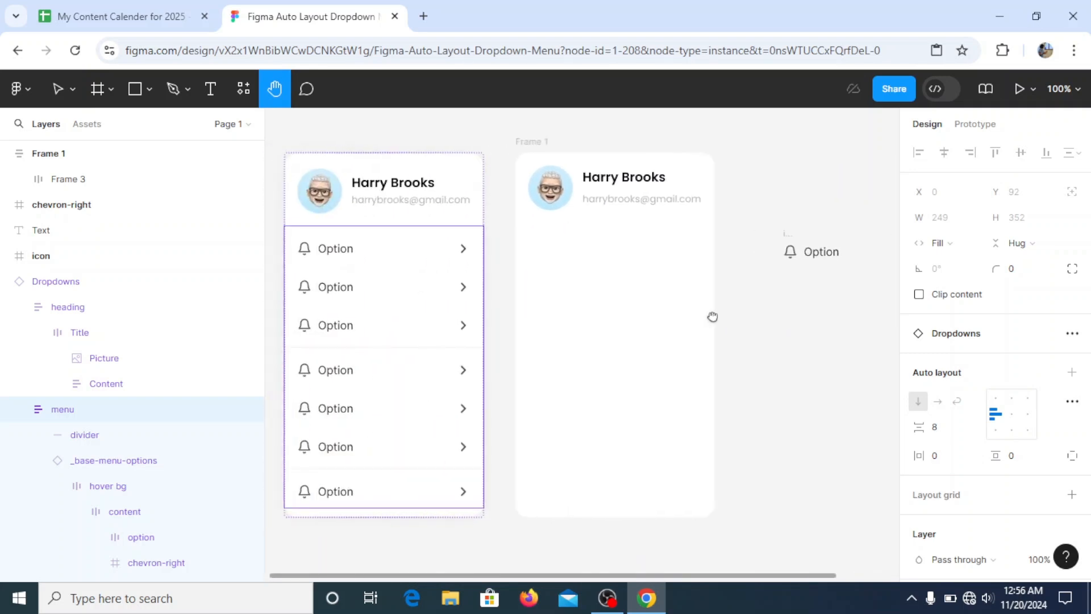
{"action": "left_click_drag", "start_coordinate": [651, 271], "coordinate": [392, 277]}
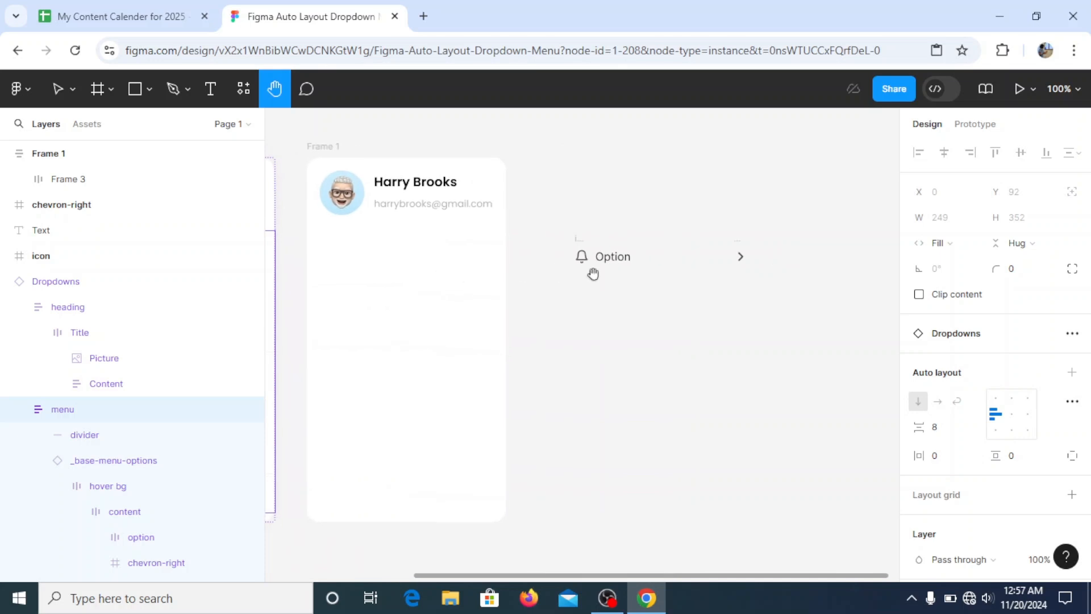
{"action": "left_click", "coordinate": [57, 89]}
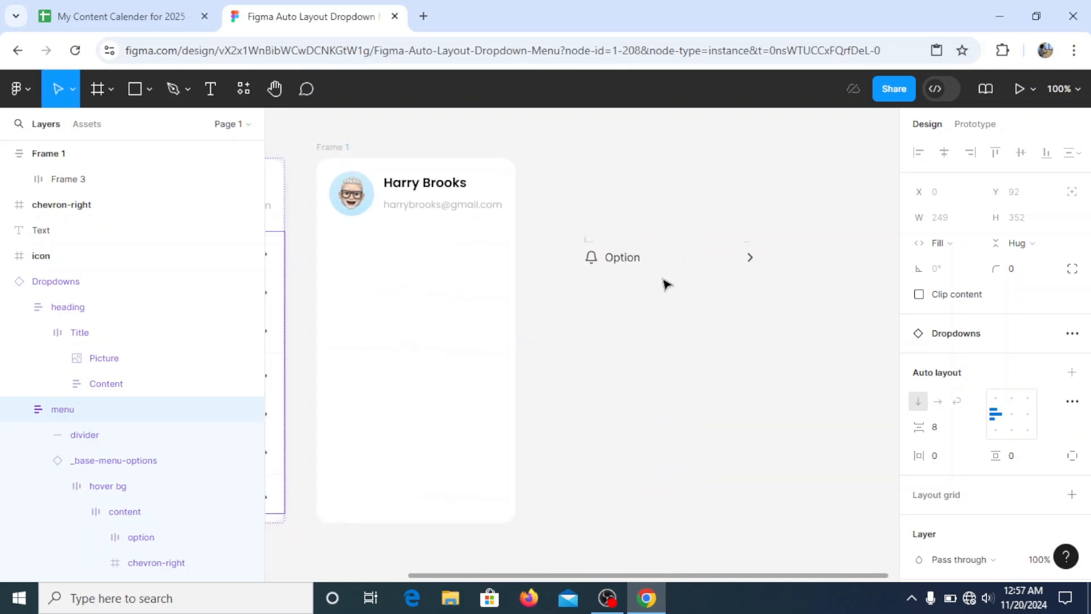
{"action": "left_click", "coordinate": [591, 250]}
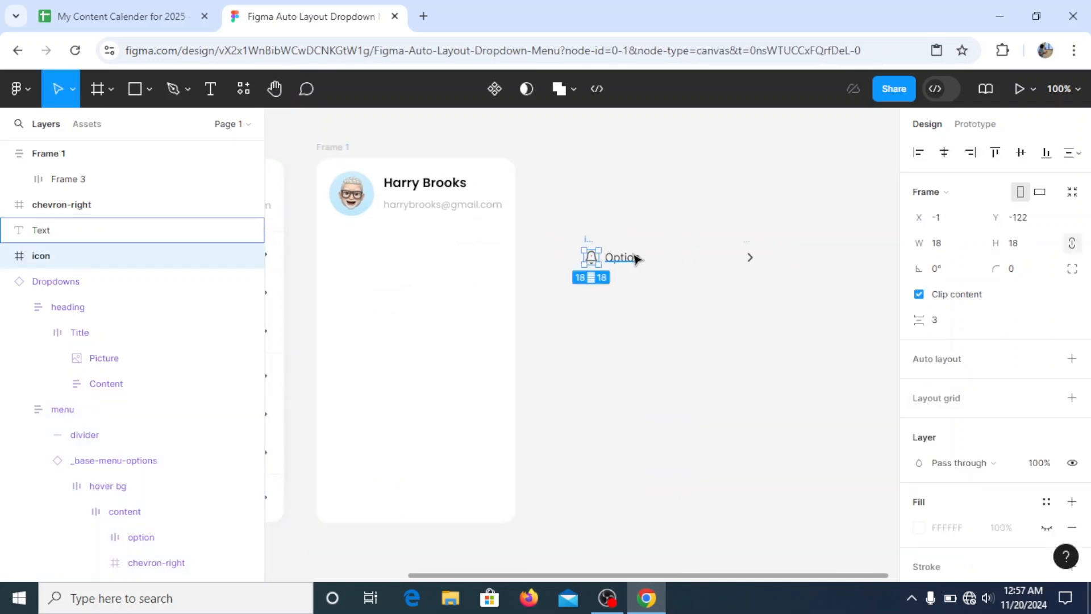
{"action": "left_click", "coordinate": [607, 256]}
{"action": "left_click", "coordinate": [590, 250]}
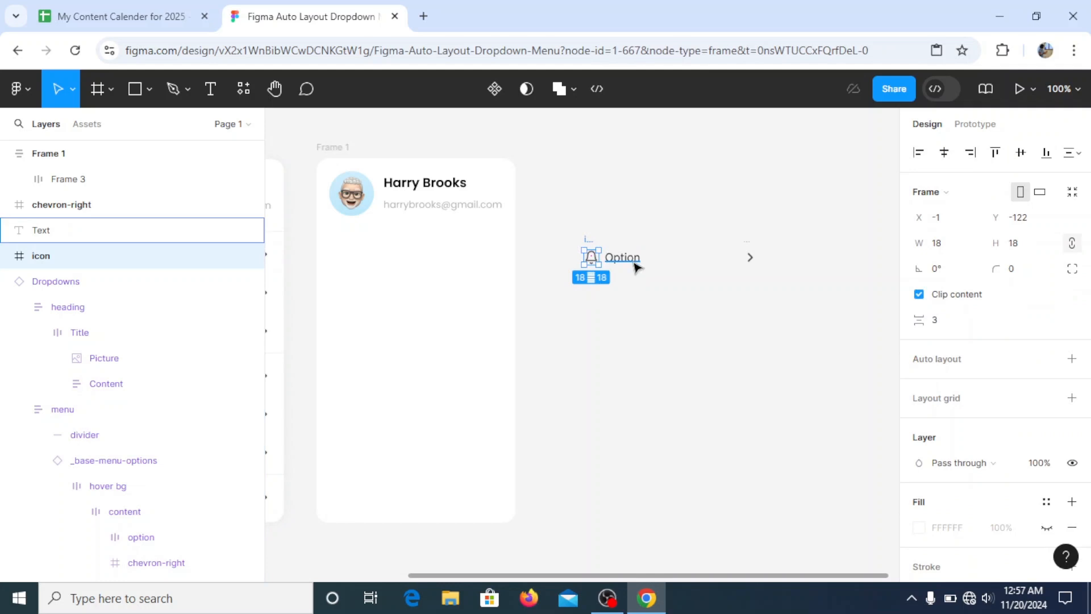
{"action": "left_click", "coordinate": [631, 261], "text": "shift"}
{"action": "right_click", "coordinate": [628, 262]}
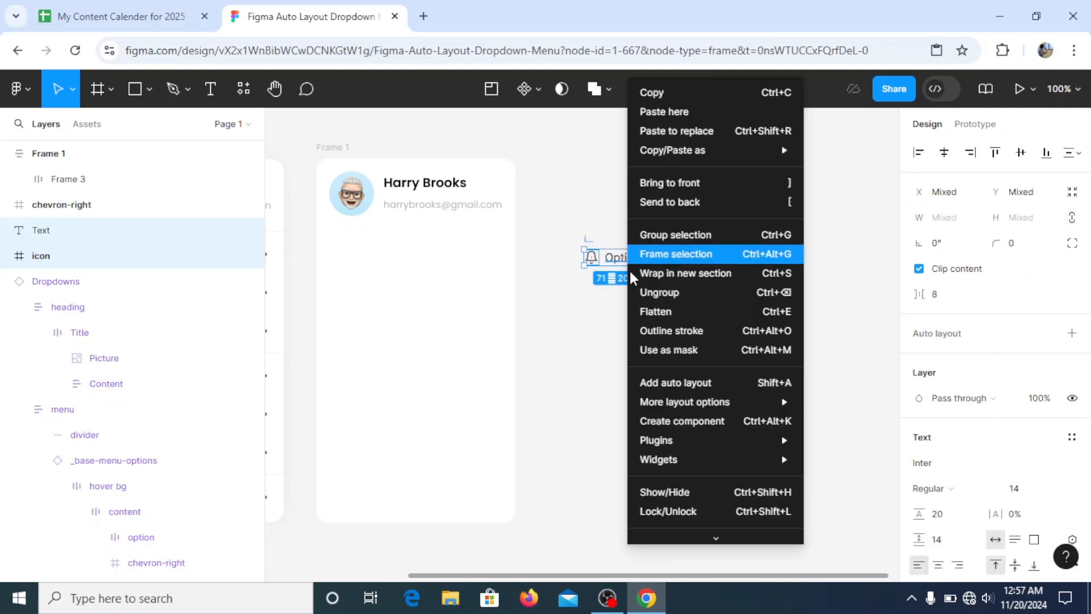
{"action": "left_click", "coordinate": [656, 383]}
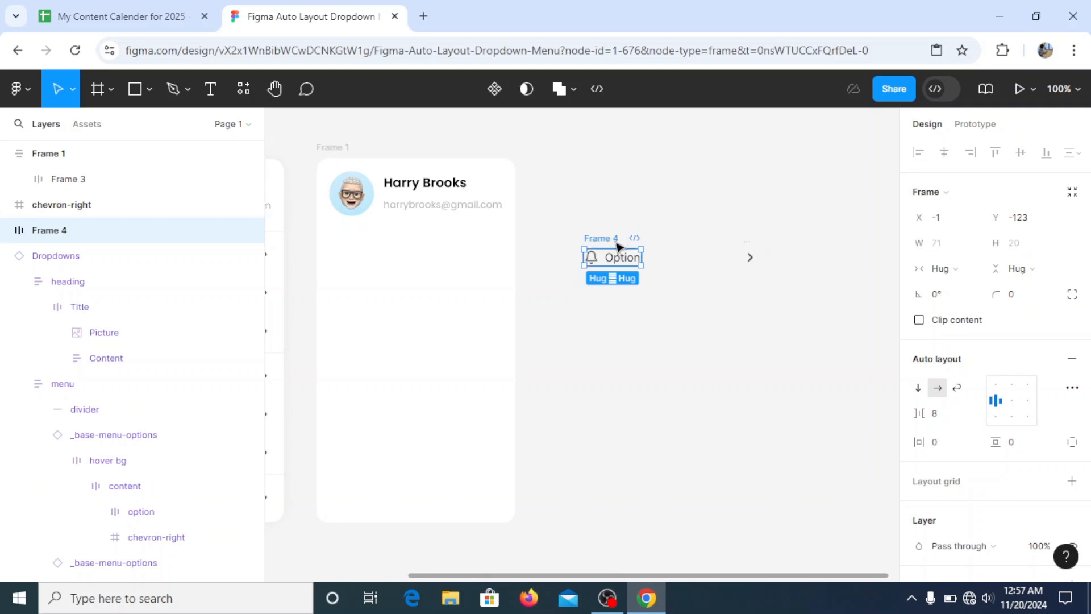
Combine the bell and Option frame with the right chevron in one auto layout row.
{"action": "left_click", "coordinate": [750, 257], "text": "shift"}
{"action": "right_click", "coordinate": [746, 257]}
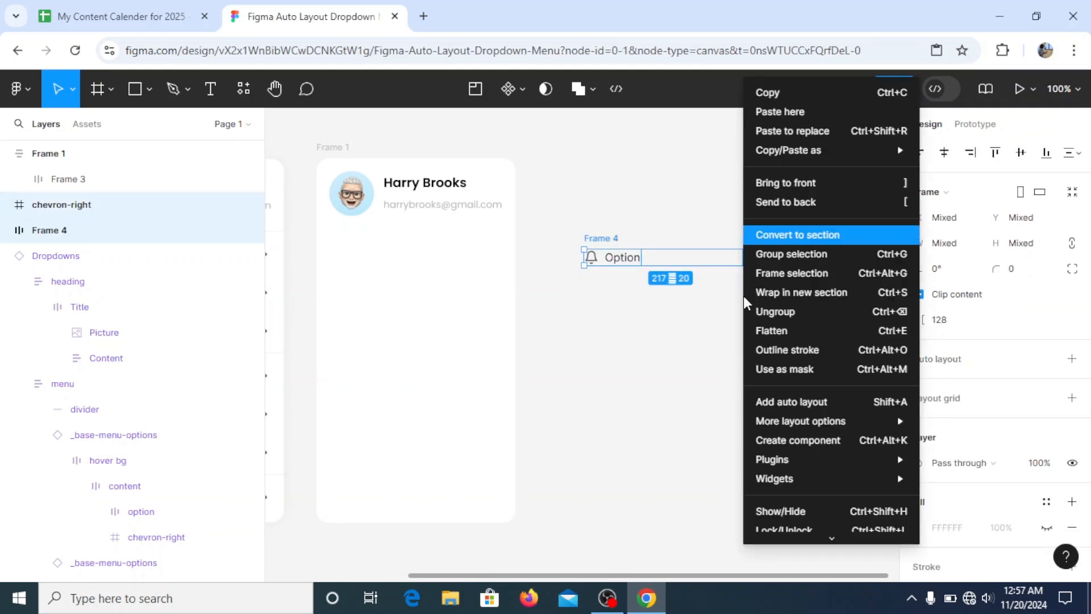
{"action": "left_click", "coordinate": [777, 400]}
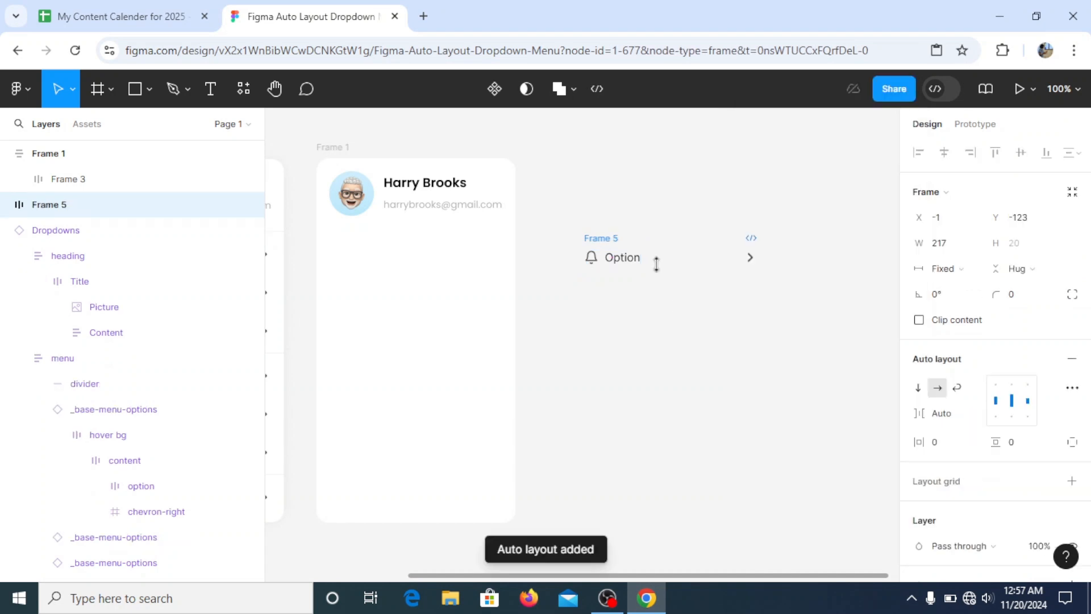
Set the option row's horizontal padding to 8 and vertical padding to 4.
{"action": "left_click", "coordinate": [396, 200]}
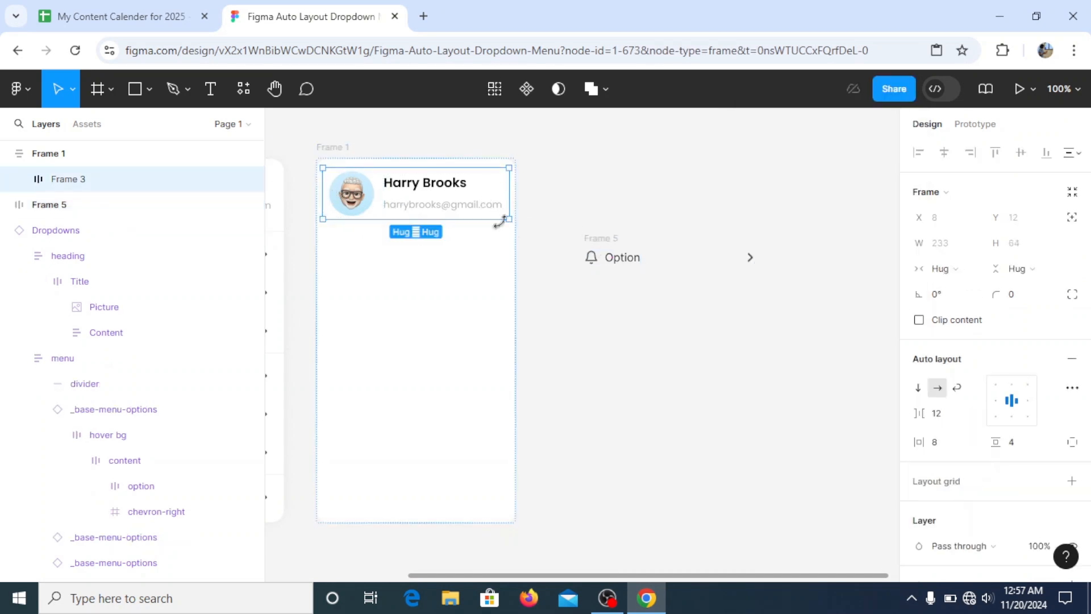
{"action": "left_click", "coordinate": [705, 258]}
{"action": "left_click", "coordinate": [941, 443]}
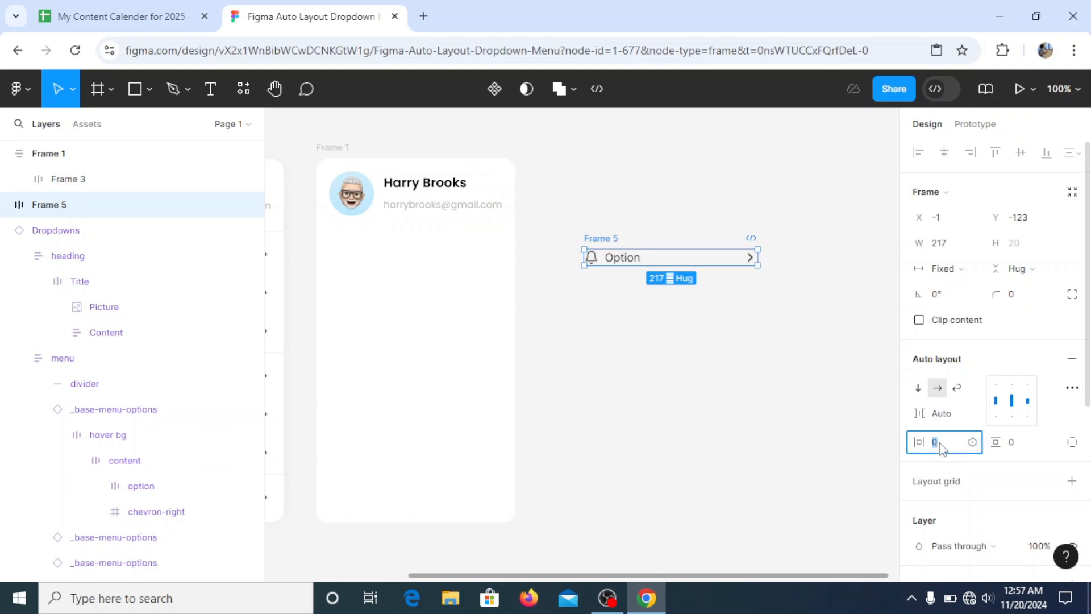
{"action": "type", "text": "8"}
{"action": "key", "text": "Return"}
{"action": "left_click", "coordinate": [1029, 446]}
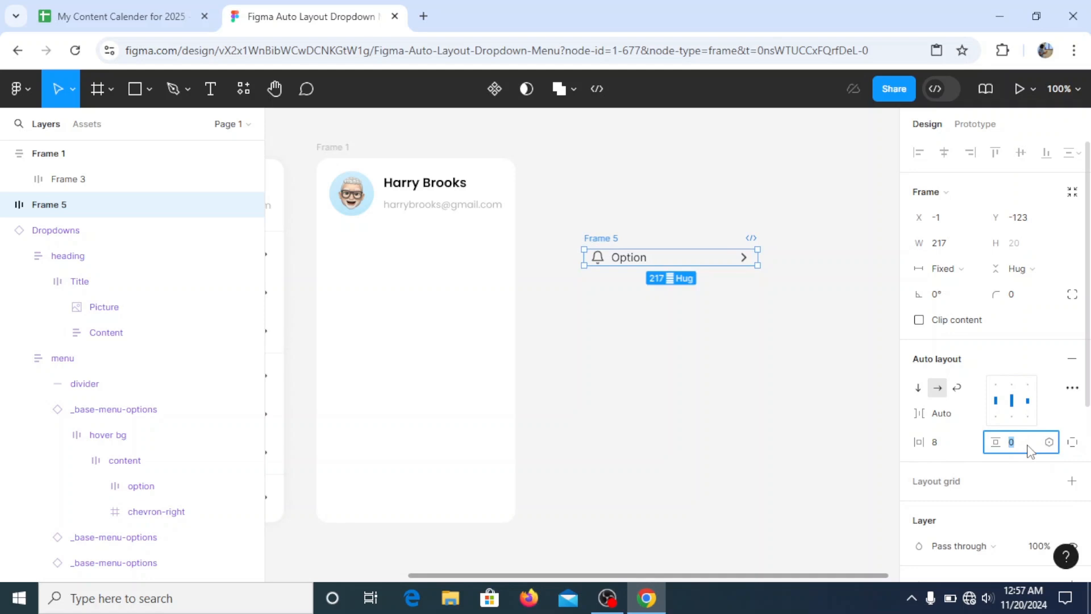
{"action": "type", "text": "4"}
{"action": "key", "text": "Return"}
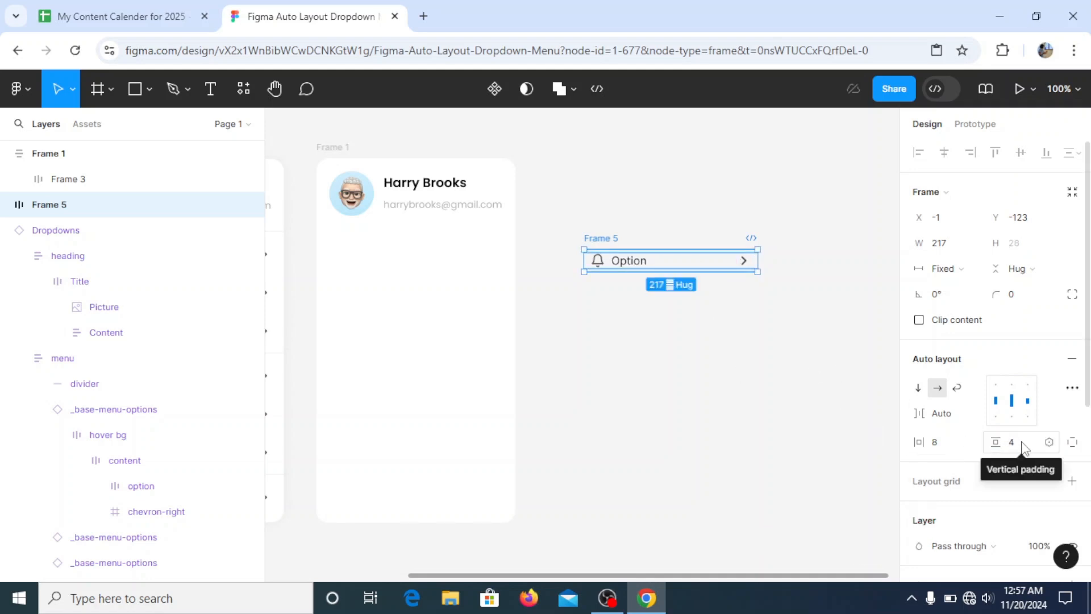
Place the option row inside the new menu frame, directly beneath the profile header.
{"action": "left_click", "coordinate": [405, 196]}
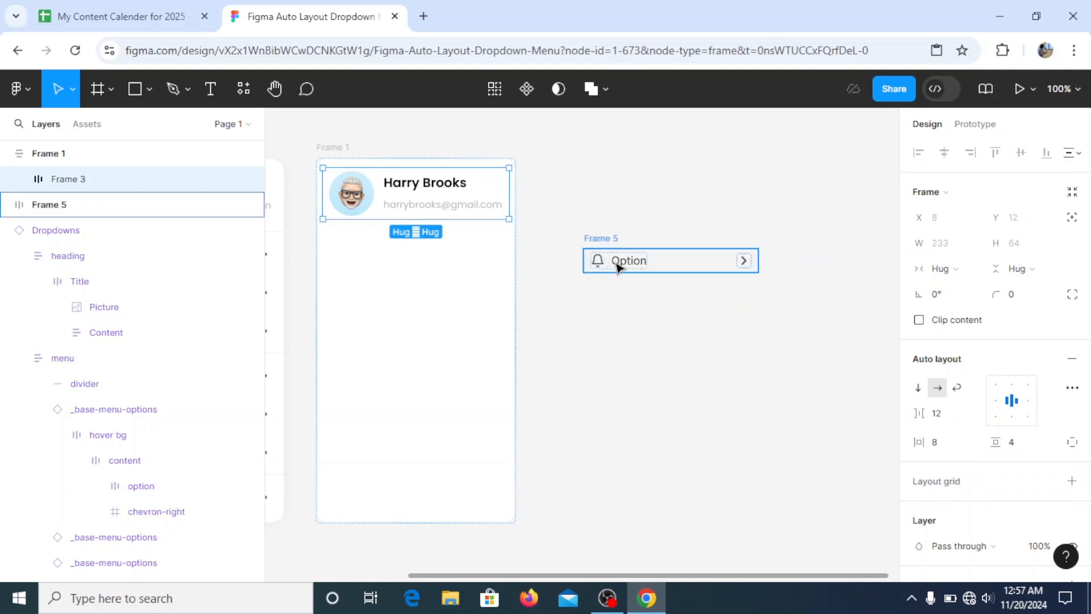
{"action": "left_click", "coordinate": [614, 241]}
{"action": "left_click", "coordinate": [275, 89]}
{"action": "left_click_drag", "start_coordinate": [352, 187], "coordinate": [555, 196]}
{"action": "left_click", "coordinate": [54, 87]}
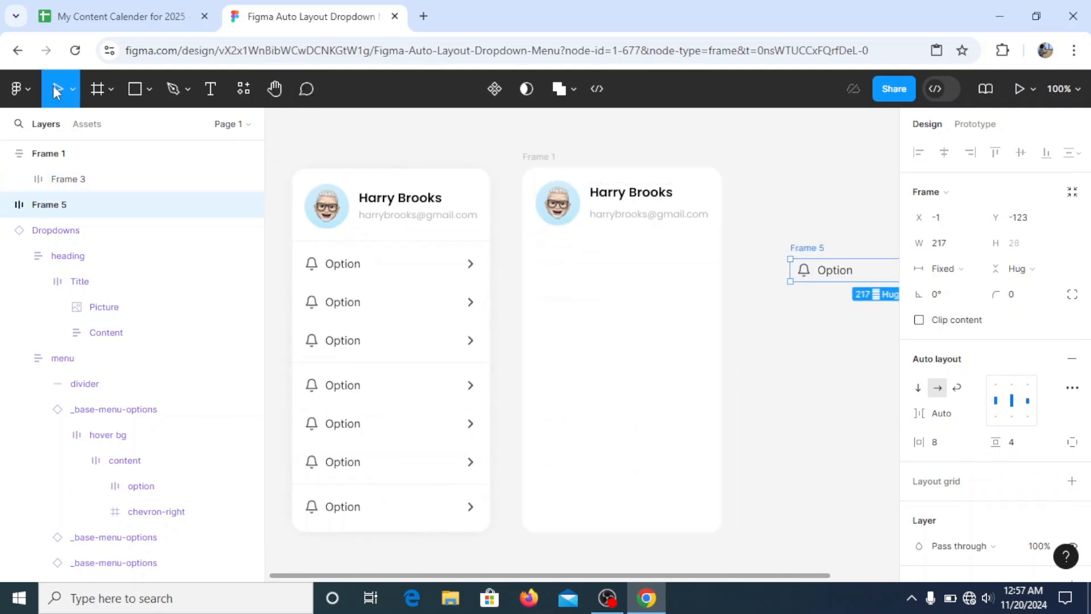
{"action": "left_click_drag", "start_coordinate": [818, 249], "coordinate": [572, 250]}
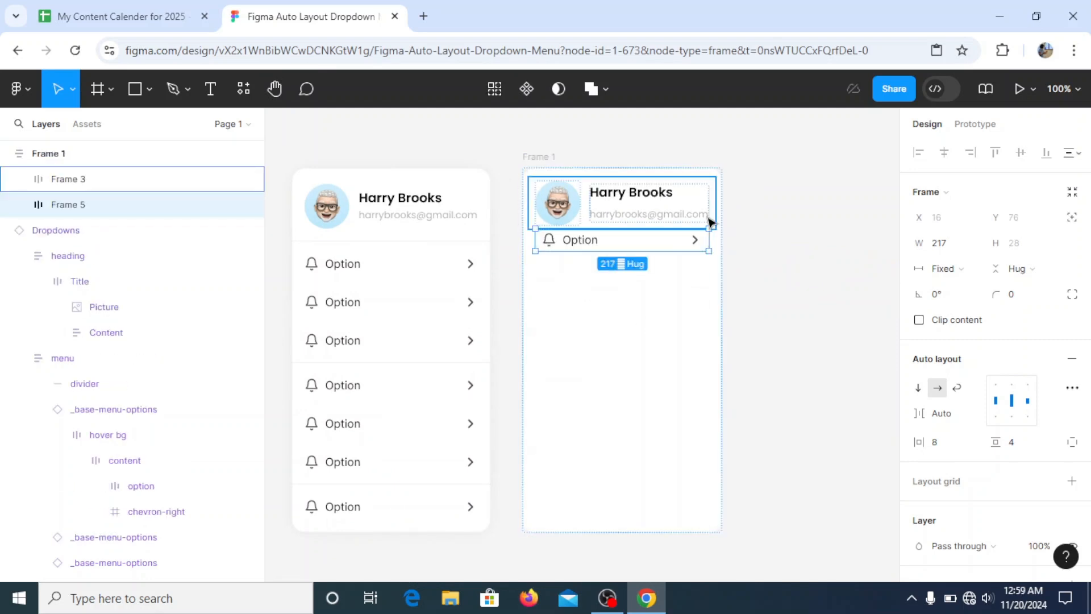
Set the option row's horizontal resizing to Fill within the menu frame.
{"action": "left_click", "coordinate": [711, 211]}
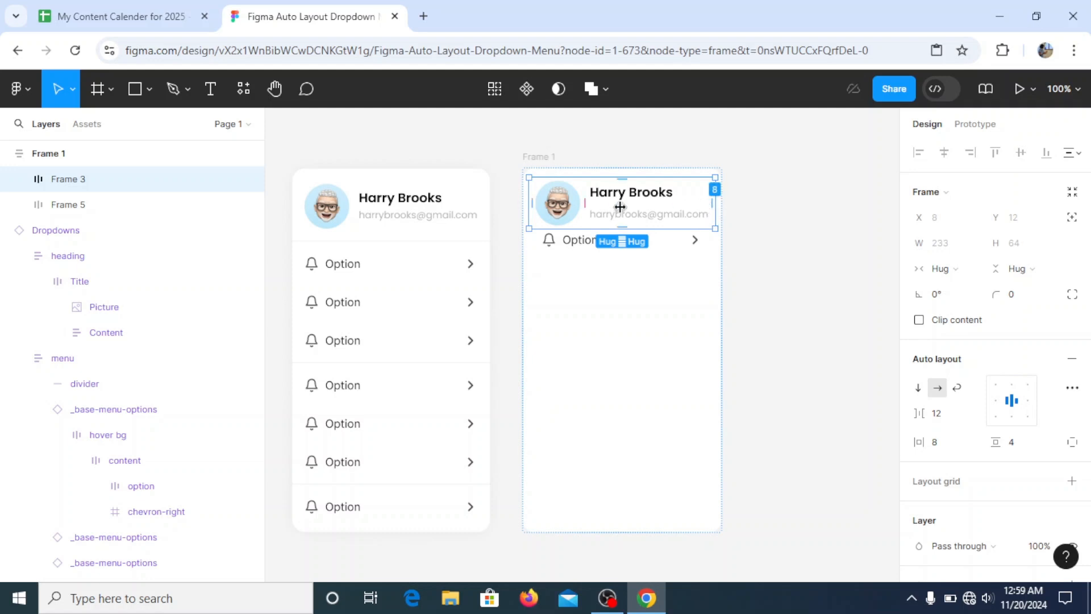
{"action": "left_click", "coordinate": [535, 237]}
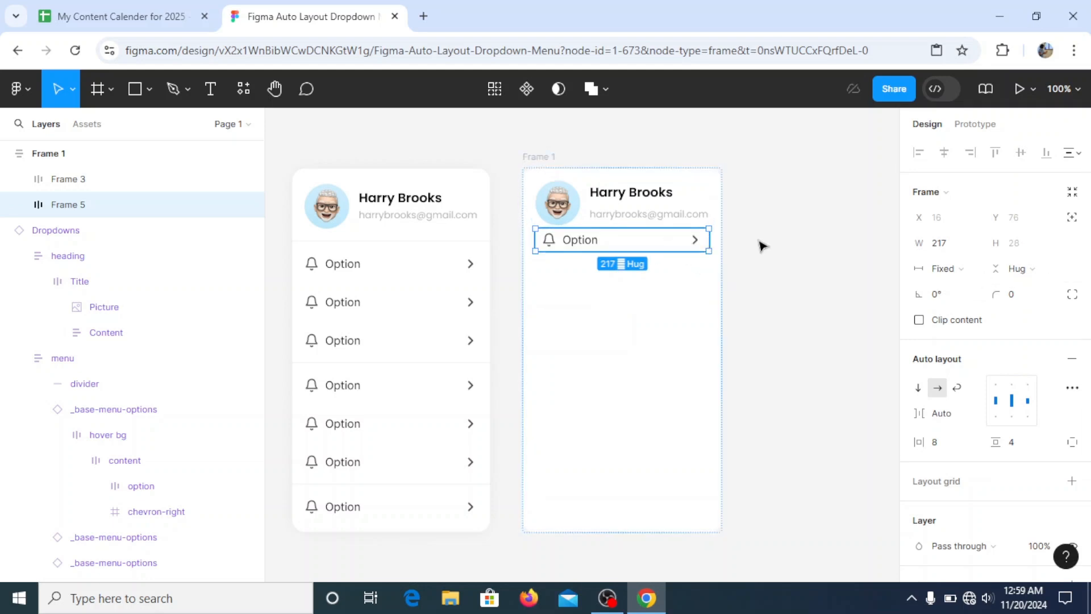
{"action": "left_click", "coordinate": [944, 269]}
{"action": "left_click", "coordinate": [939, 305]}
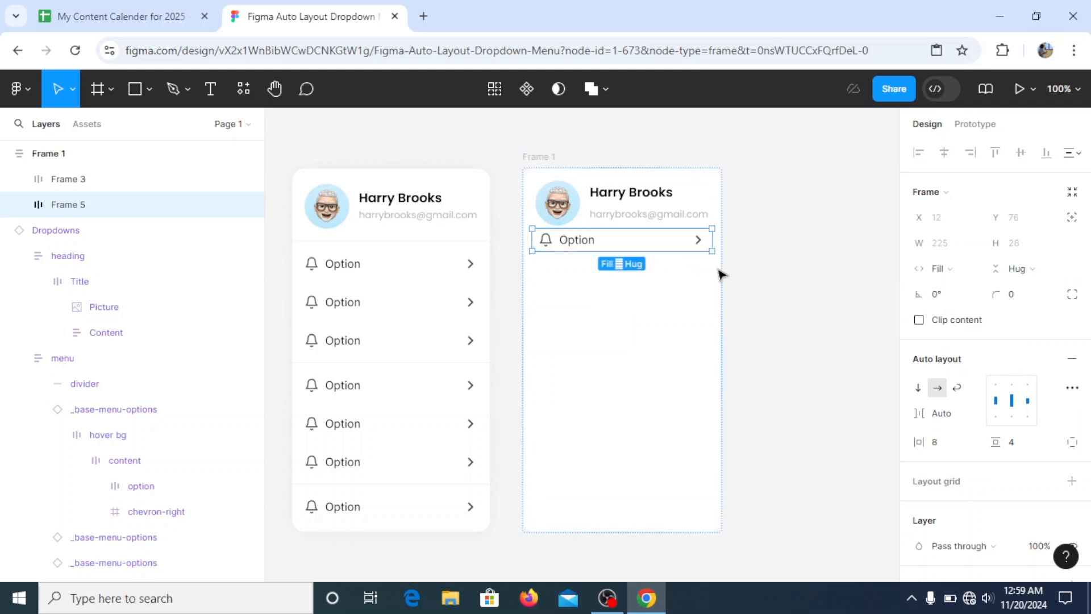
Try widening the option row to a fixed 233 and compare its edges with the profile header.
{"action": "left_click_drag", "start_coordinate": [715, 240], "coordinate": [719, 243]}
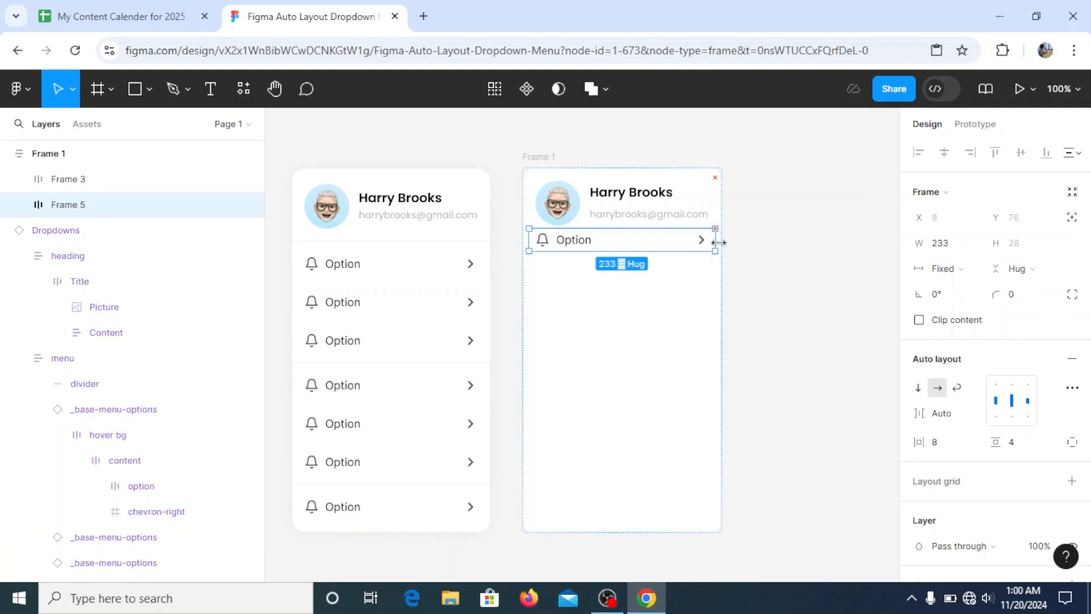
{"action": "left_click", "coordinate": [704, 196]}
{"action": "left_click", "coordinate": [710, 244]}
{"action": "left_click", "coordinate": [269, 90]}
{"action": "left_click_drag", "start_coordinate": [632, 310], "coordinate": [610, 383]}
{"action": "scroll", "coordinate": [528, 422], "scroll_direction": "up", "scroll_amount": 3}
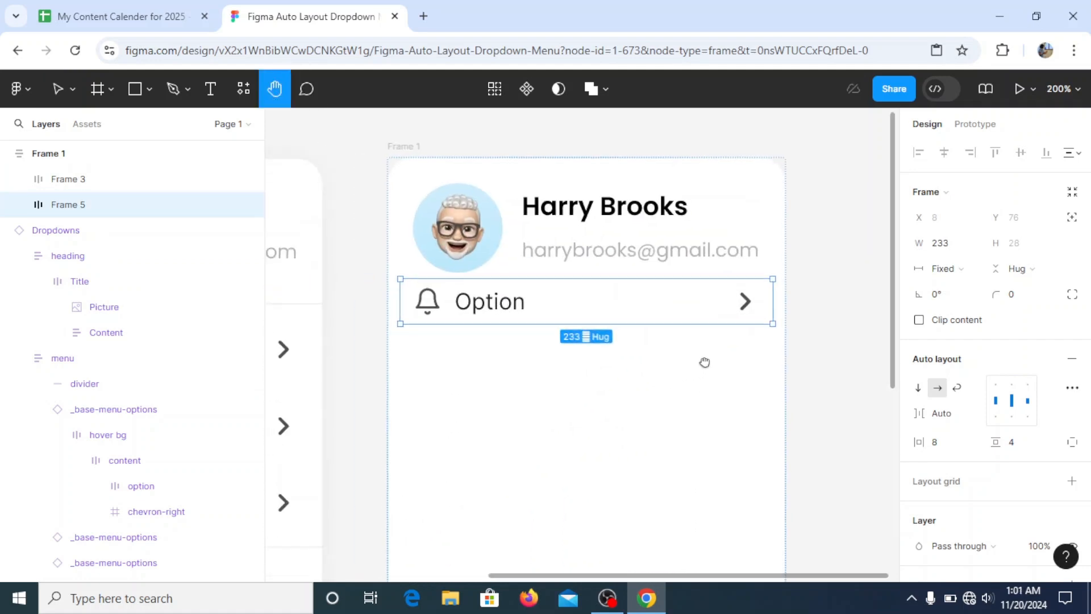
Undo the option row's last width change.
{"action": "left_click", "coordinate": [57, 88]}
{"action": "key", "text": "ctrl+z"}
{"action": "key", "text": "ctrl+z"}
{"action": "key", "text": "ctrl+z"}
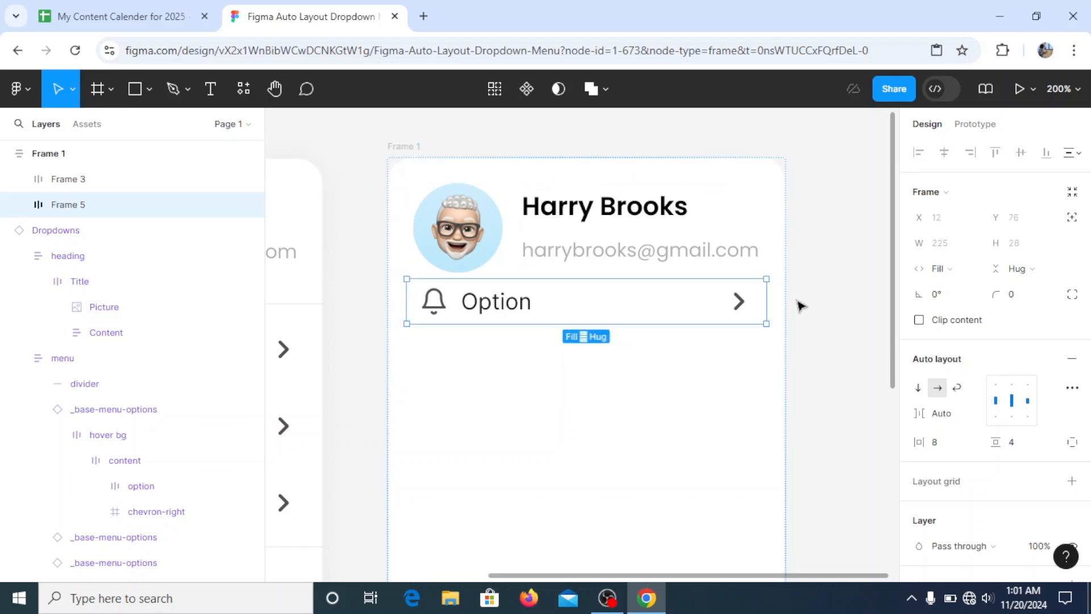
Widen the option row to 233 so that it lines up with the profile header's edges.
{"action": "left_click", "coordinate": [763, 238]}
{"action": "left_click", "coordinate": [741, 317], "text": "shift"}
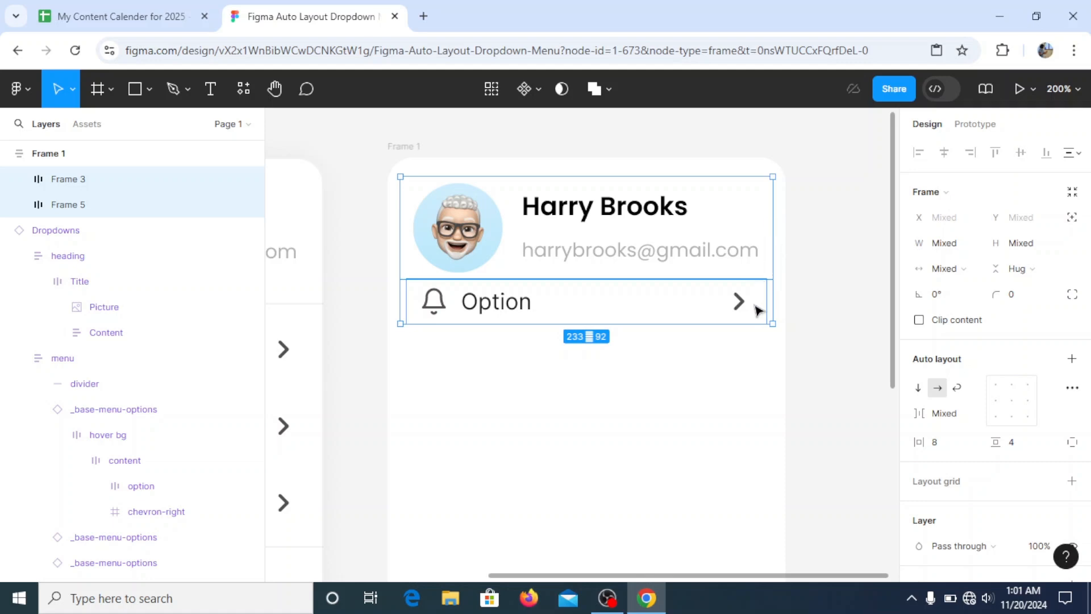
{"action": "left_click", "coordinate": [828, 288]}
{"action": "left_click", "coordinate": [721, 312]}
{"action": "left_click_drag", "start_coordinate": [763, 298], "coordinate": [777, 299]}
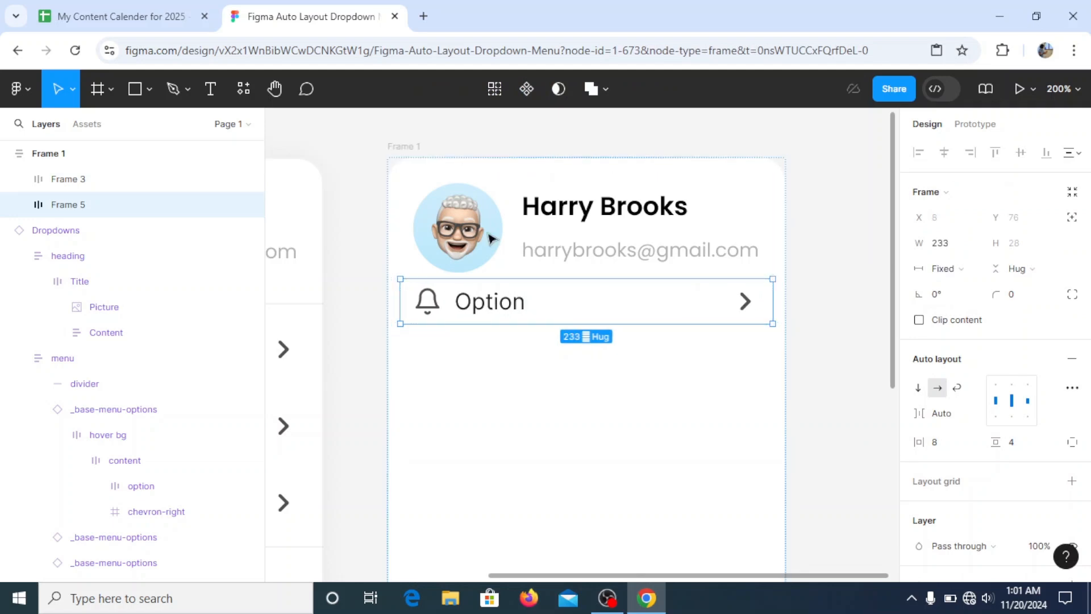
{"action": "left_click", "coordinate": [452, 278]}
{"action": "left_click", "coordinate": [430, 305], "text": "shift"}
{"action": "left_click", "coordinate": [492, 370]}
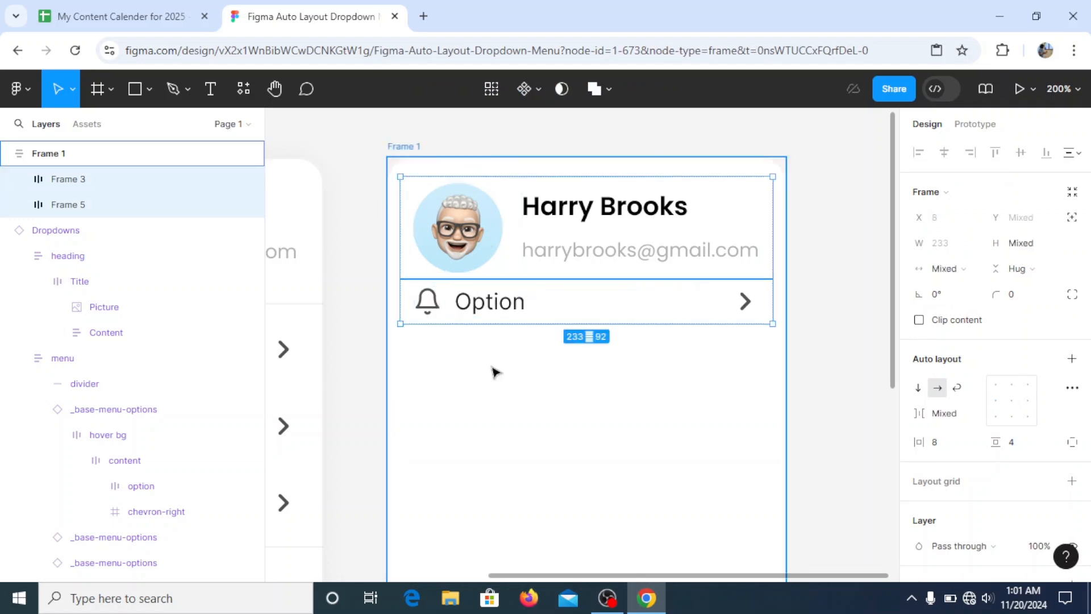
Duplicate the option row twice, stacking the copies beneath the original.
{"action": "left_click", "coordinate": [573, 317]}
{"action": "scroll", "coordinate": [598, 323], "scroll_direction": "down", "scroll_amount": 2}
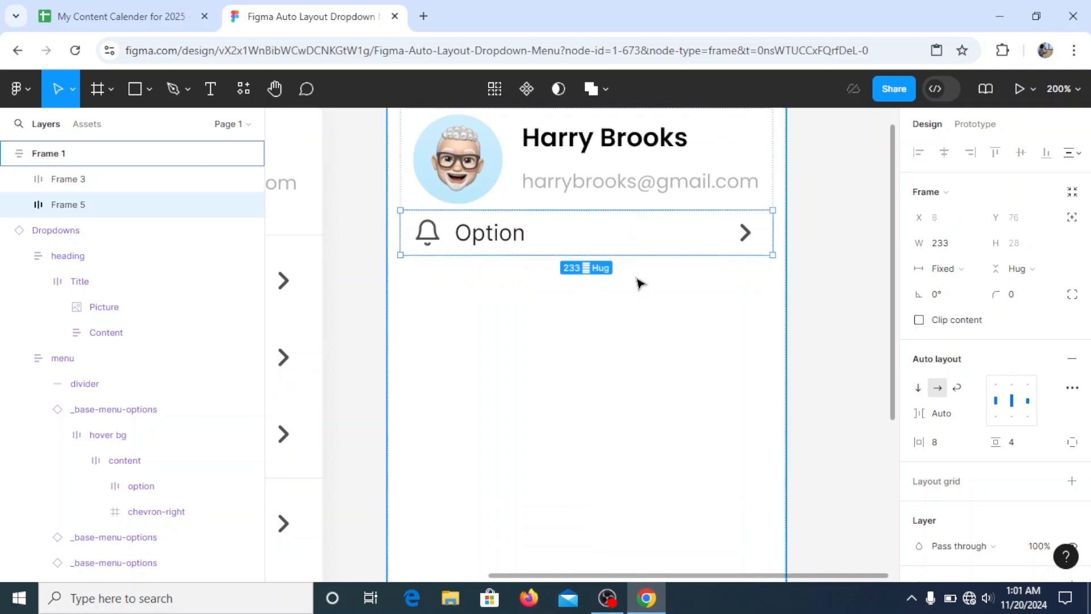
{"action": "key", "text": "ctrl+d"}
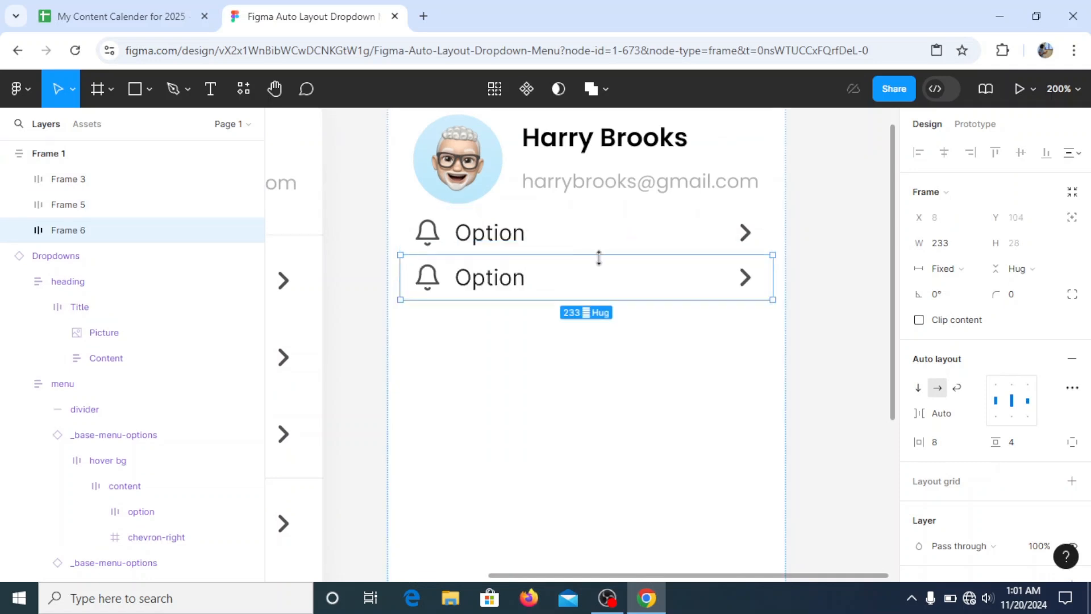
{"action": "key", "text": "ctrl+d"}
Delete the two duplicated option rows, keeping only the first one.
{"action": "left_click", "coordinate": [617, 242]}
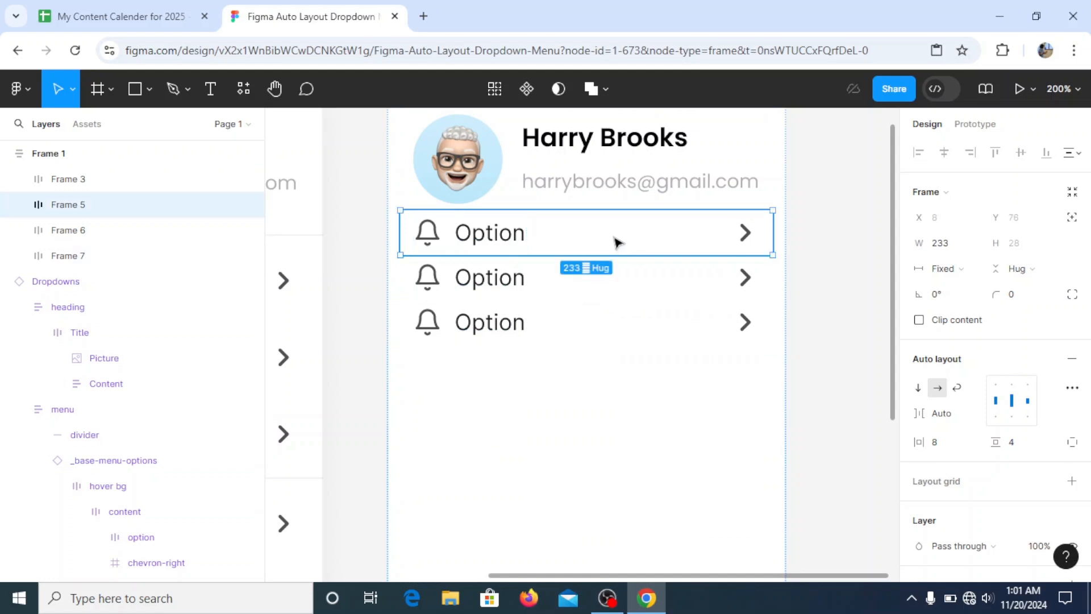
{"action": "left_click", "coordinate": [496, 336]}
{"action": "key", "text": "Delete"}
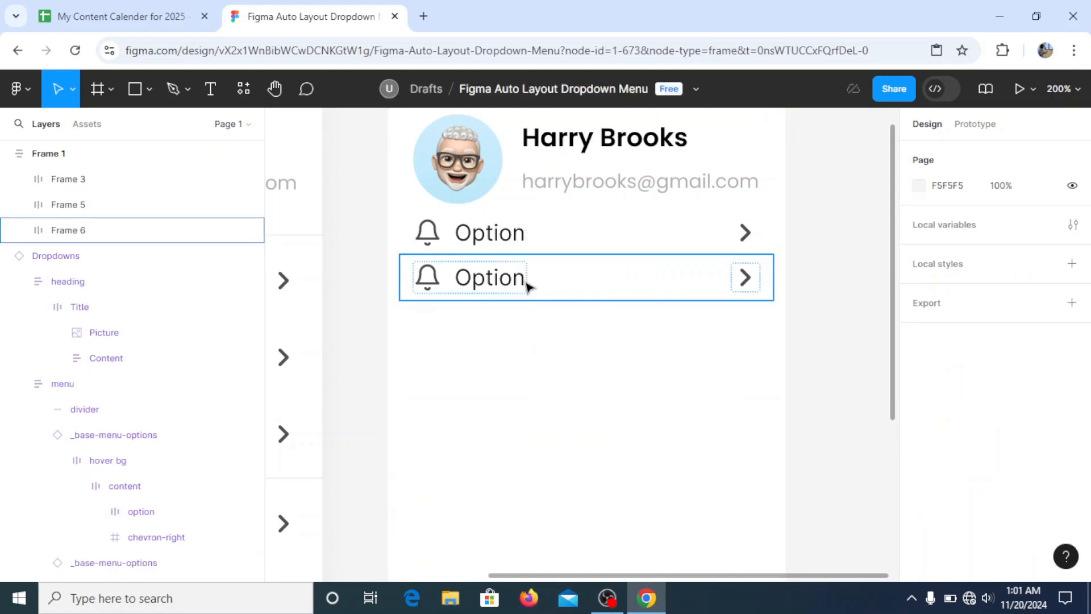
{"action": "left_click", "coordinate": [527, 276]}
{"action": "key", "text": "Delete"}
Increase the remaining option row's vertical padding to 8.
{"action": "left_click", "coordinate": [542, 232]}
{"action": "left_click", "coordinate": [1022, 446]}
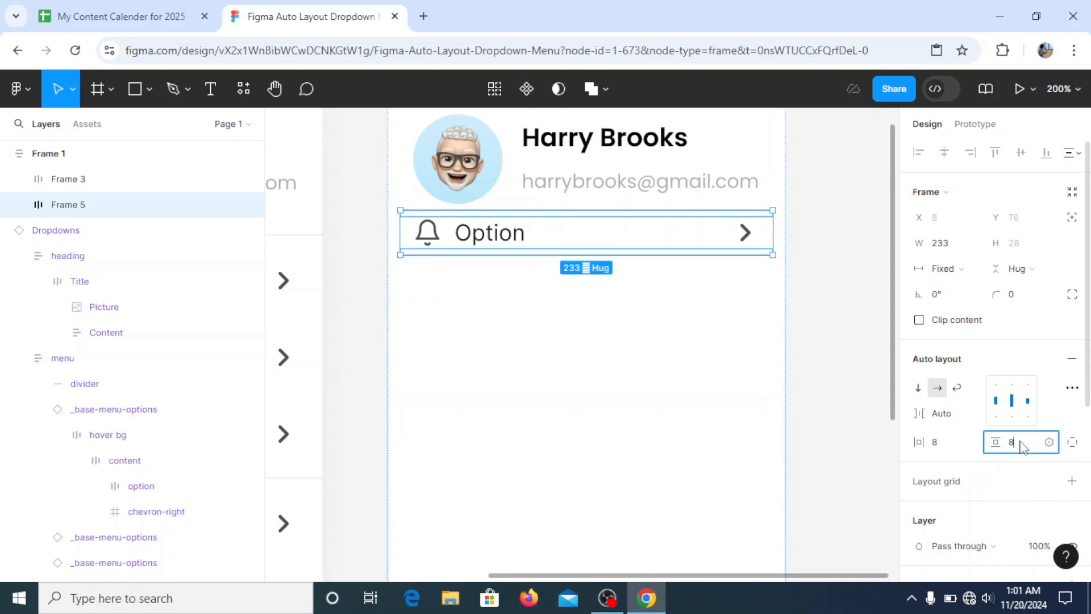
{"action": "type", "text": "8"}
{"action": "key", "text": "Return"}
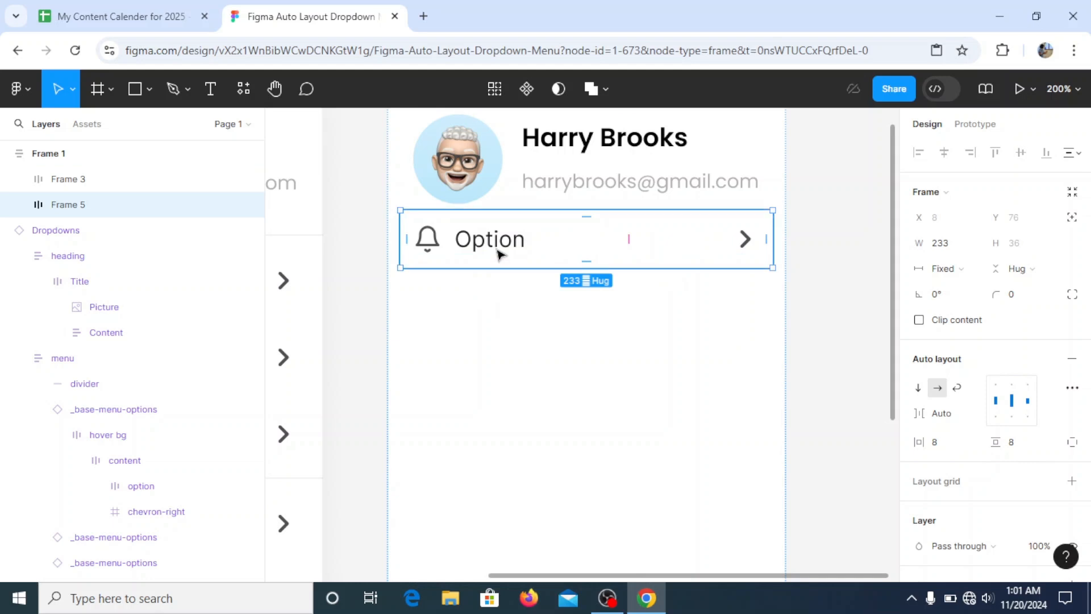
Duplicate the padded option row twice so that three rows stack beneath the profile header.
{"action": "key", "text": "ctrl+d"}
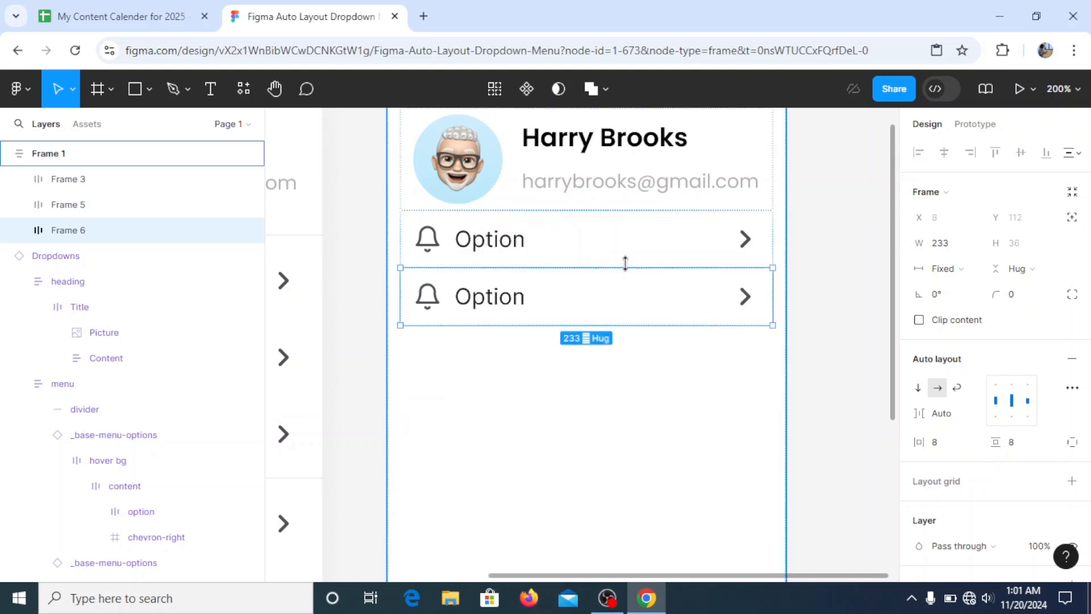
{"action": "key", "text": "ctrl+d"}
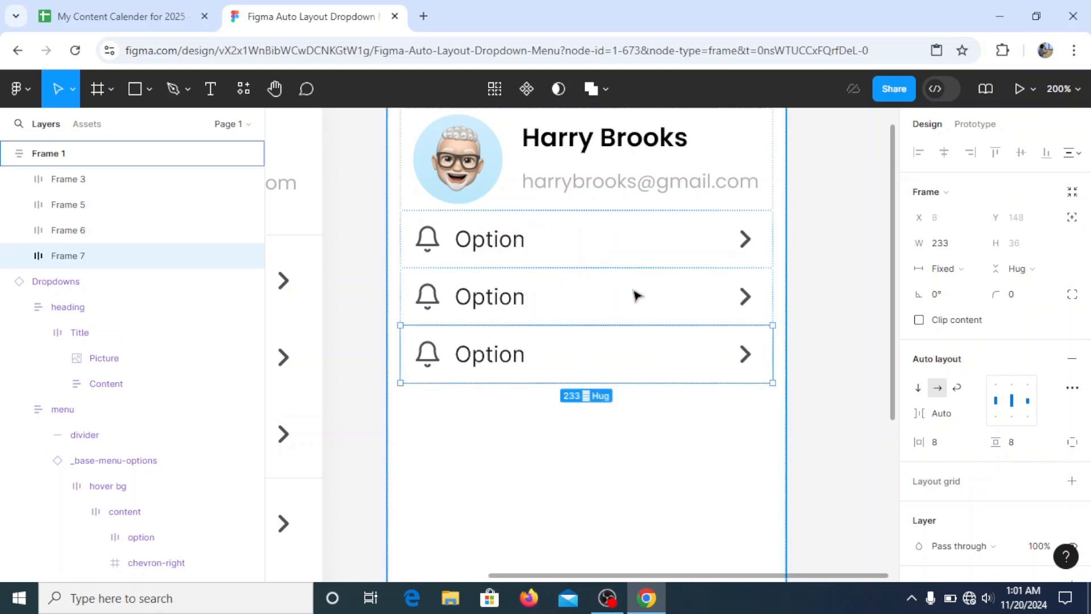
{"action": "left_click", "coordinate": [518, 245], "text": "shift"}
{"action": "key", "text": "Escape"}
Wrap the three option rows in one vertical auto layout frame with a gap of 8 between items.
{"action": "left_click", "coordinate": [577, 353]}
{"action": "left_click", "coordinate": [478, 296], "text": "shift"}
{"action": "left_click", "coordinate": [476, 250], "text": "shift"}
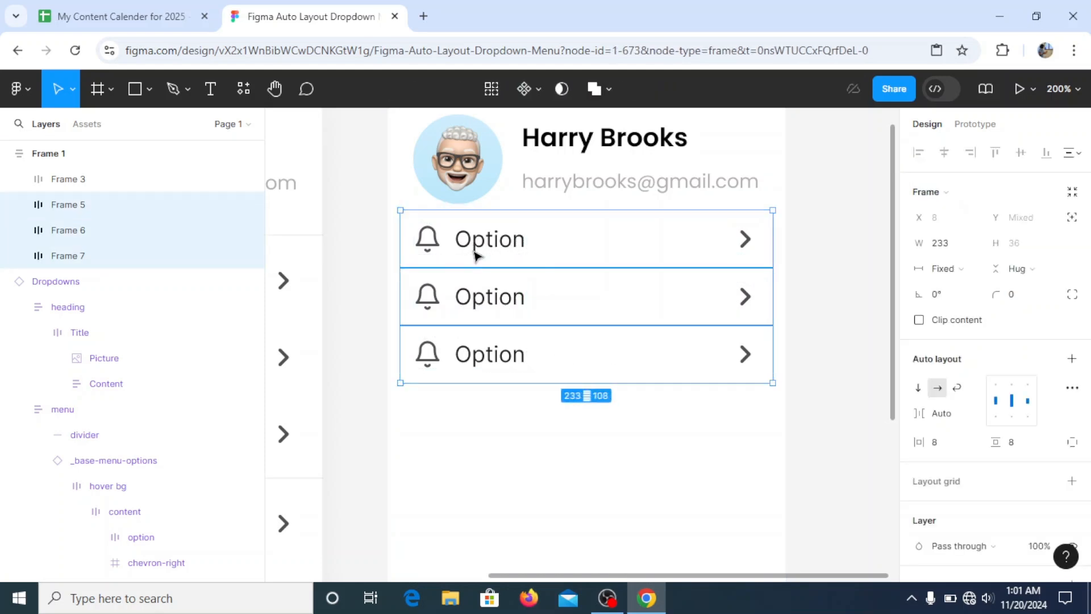
{"action": "right_click", "coordinate": [472, 250]}
{"action": "left_click", "coordinate": [575, 386]}
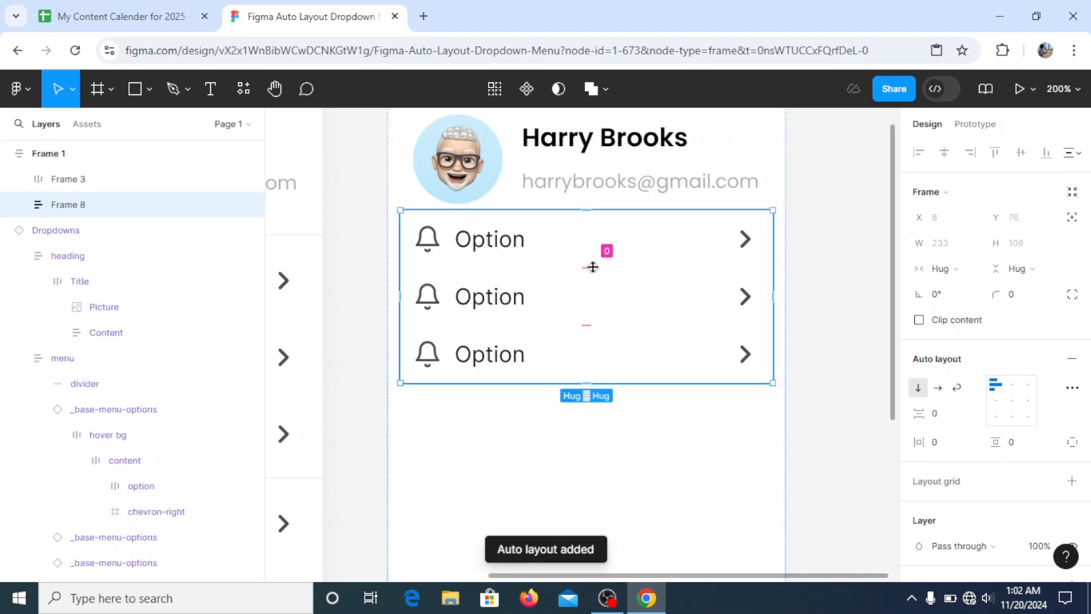
{"action": "left_click", "coordinate": [947, 420]}
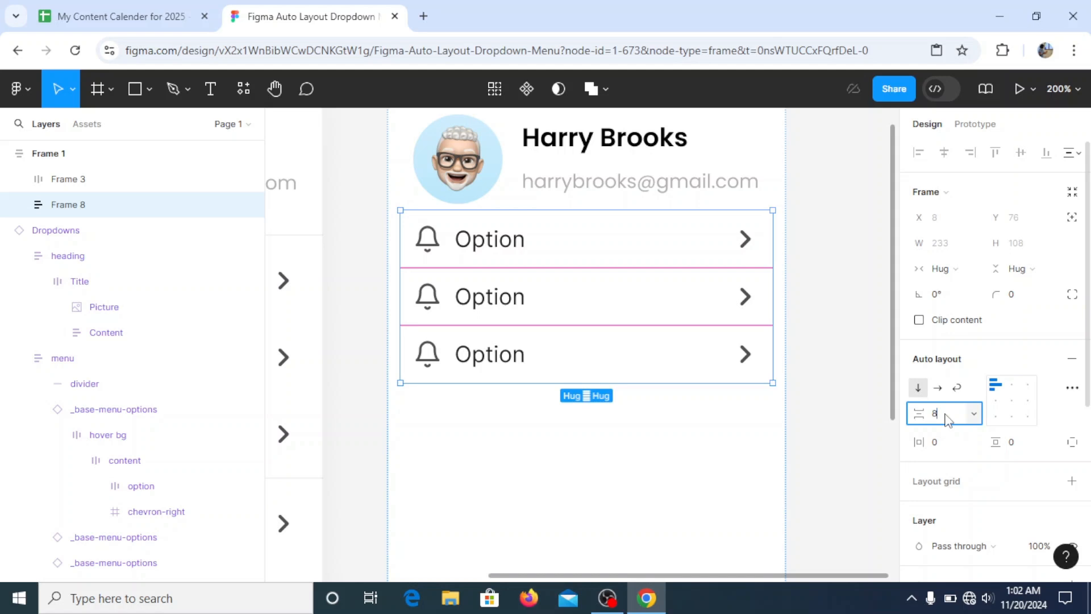
{"action": "type", "text": "8"}
{"action": "key", "text": "Return"}
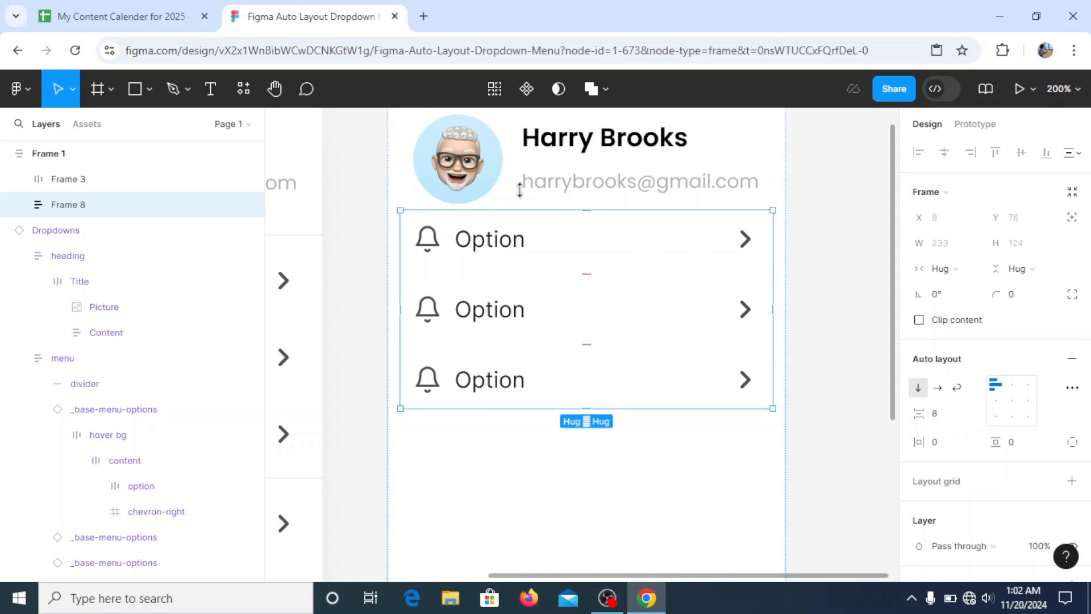
Set Frame 1's vertical gap between the profile header and the option list to 16.
{"action": "left_click", "coordinate": [473, 191]}
{"action": "scroll", "coordinate": [494, 273], "scroll_direction": "up", "scroll_amount": 2}
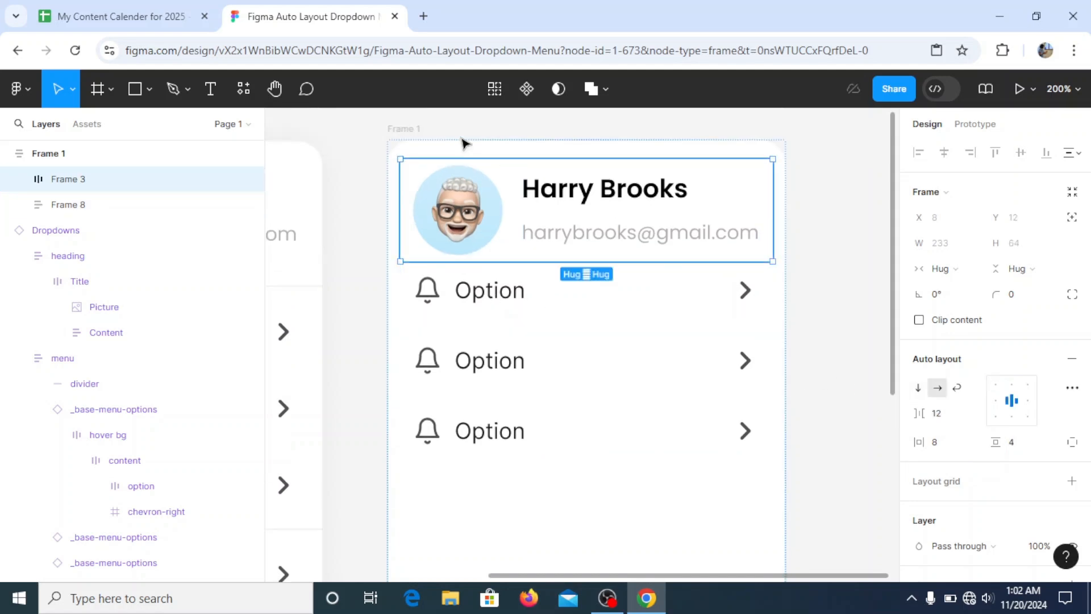
{"action": "left_click", "coordinate": [410, 129]}
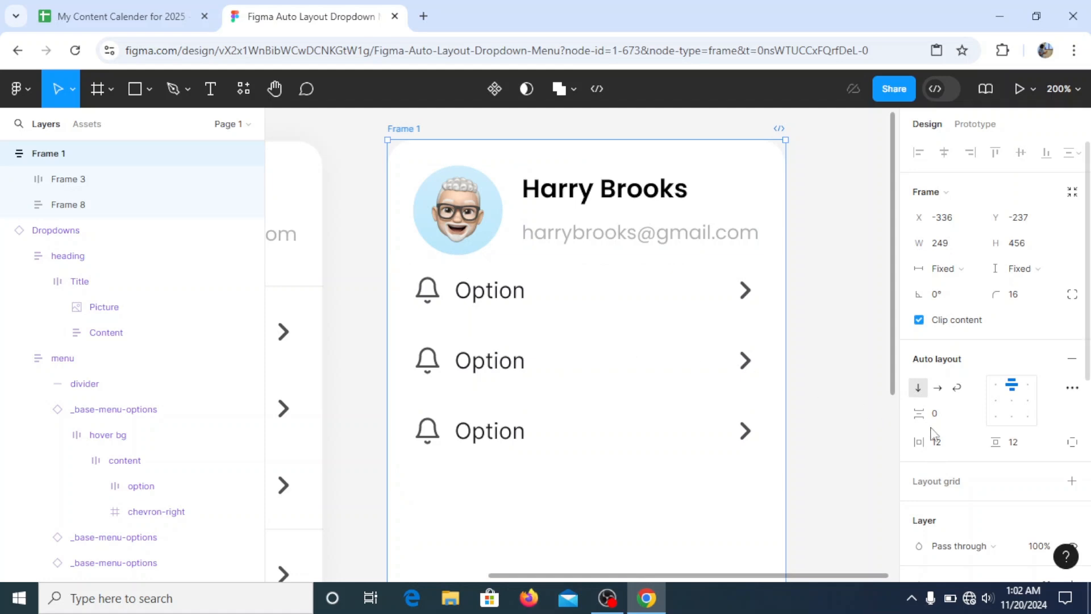
{"action": "left_click", "coordinate": [827, 199]}
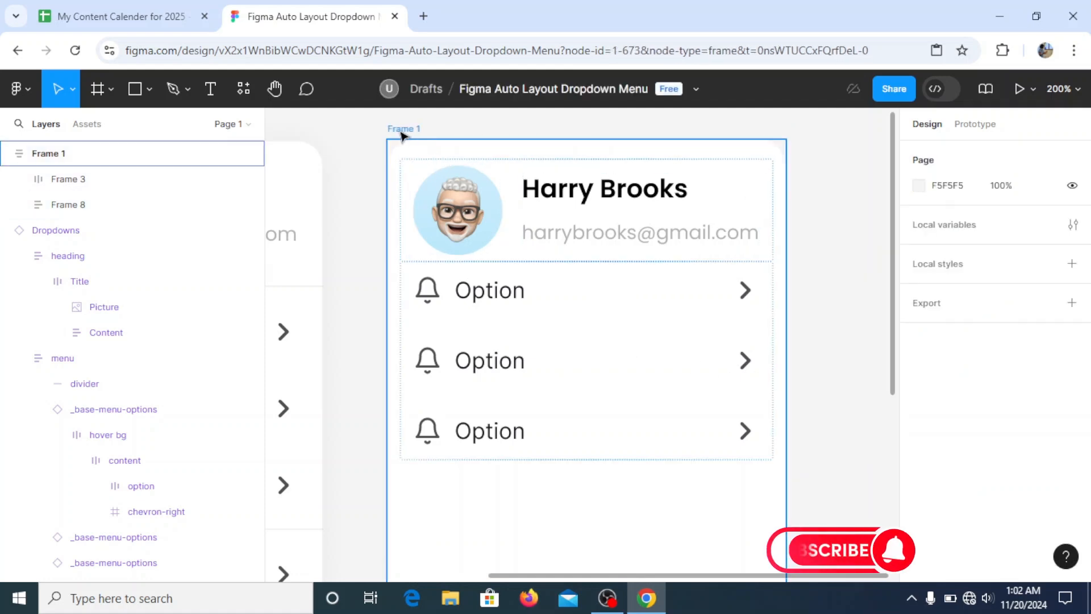
{"action": "left_click", "coordinate": [419, 139]}
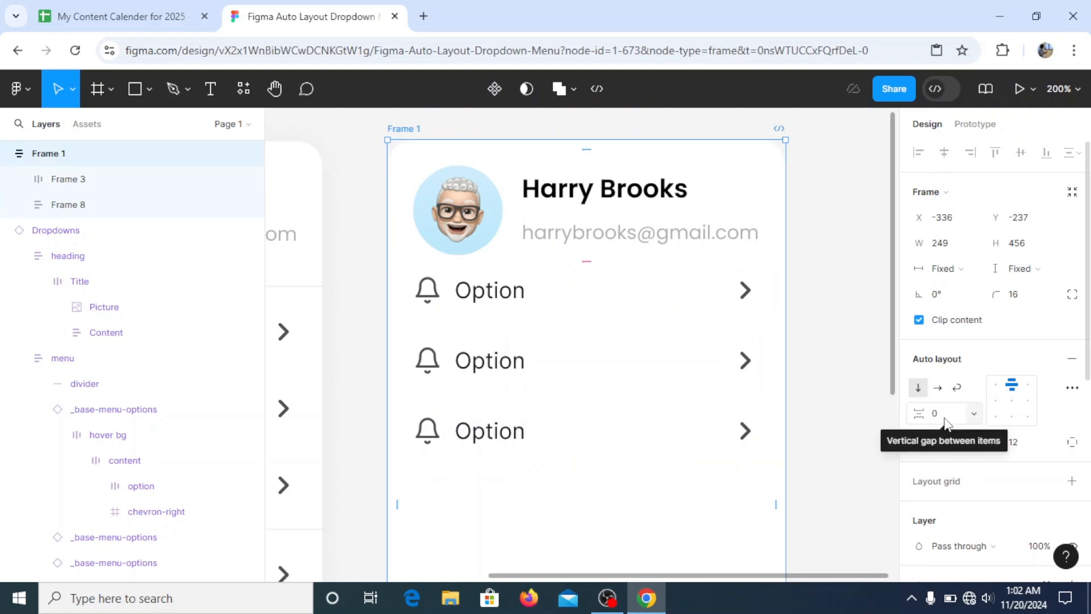
{"action": "left_click", "coordinate": [947, 422]}
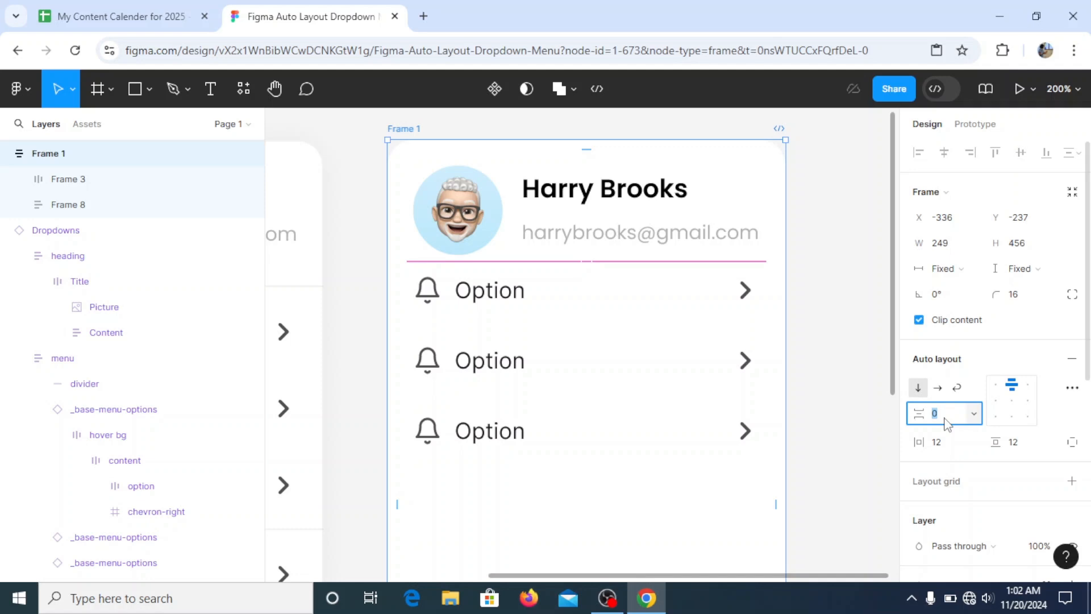
{"action": "type", "text": "16"}
{"action": "key", "text": "Return"}
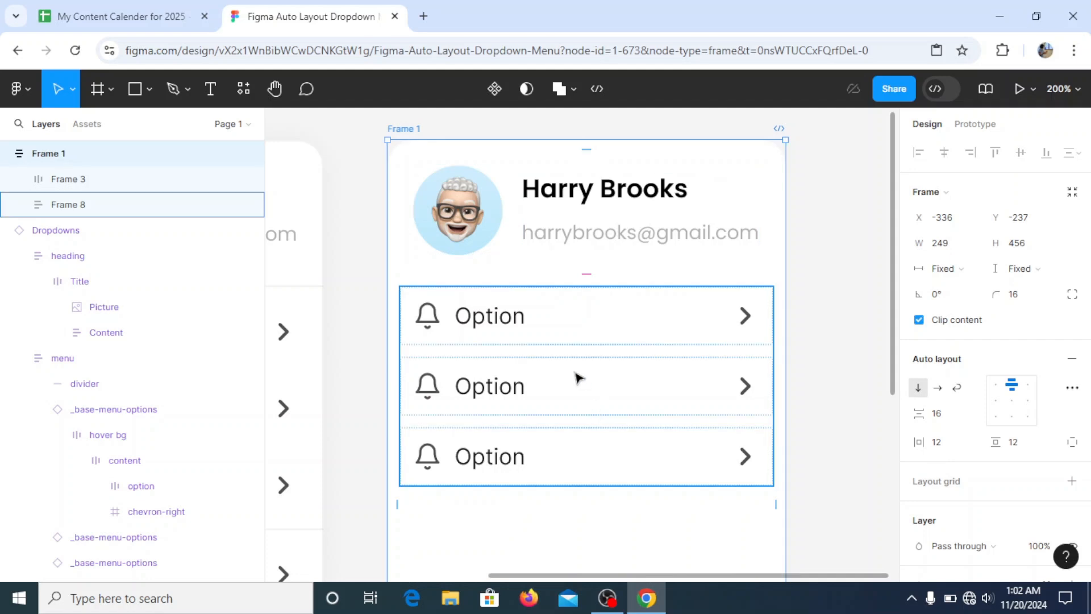
Compare the rebuilt menu with the reference dropdown, examining the layout settings of its menu group and option rows.
{"action": "key", "text": "shift+0"}
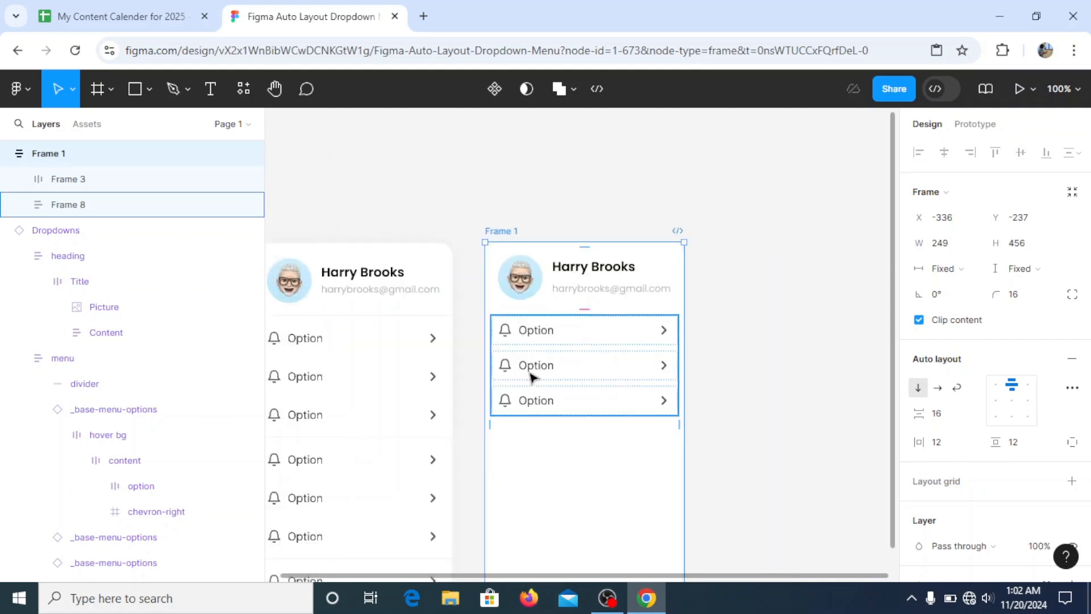
{"action": "left_click", "coordinate": [275, 88]}
{"action": "left_click_drag", "start_coordinate": [349, 276], "coordinate": [449, 180]}
{"action": "left_click", "coordinate": [55, 91]}
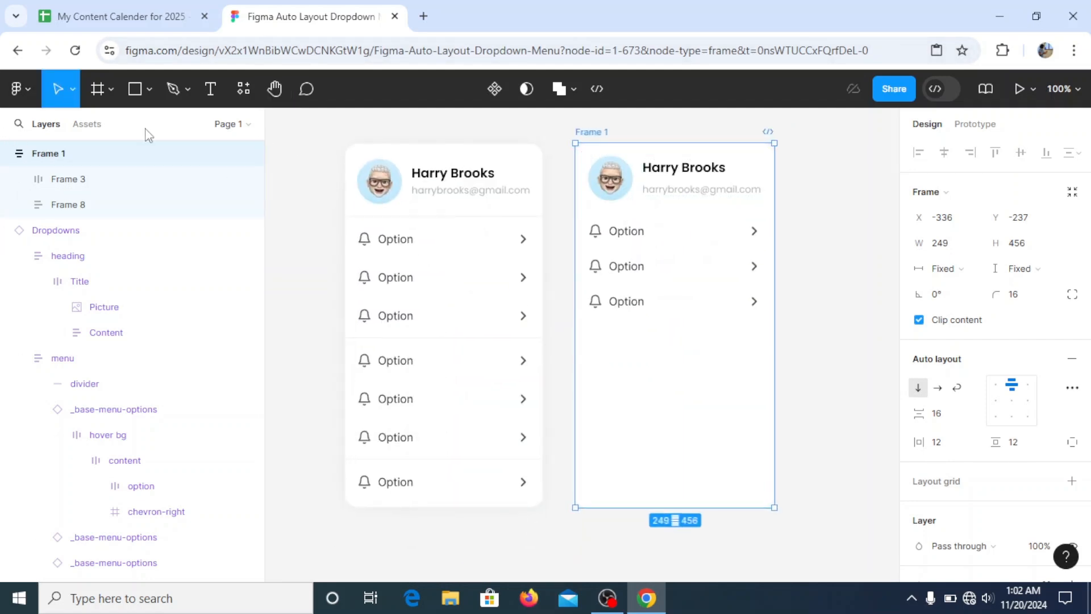
{"action": "left_click", "coordinate": [434, 230]}
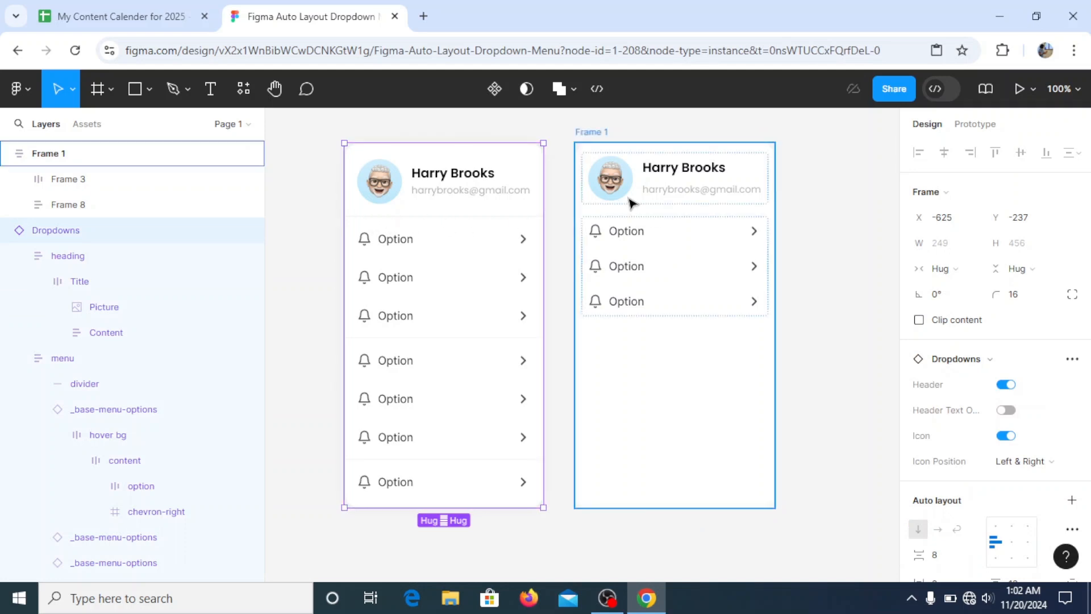
{"action": "double_click", "coordinate": [406, 265]}
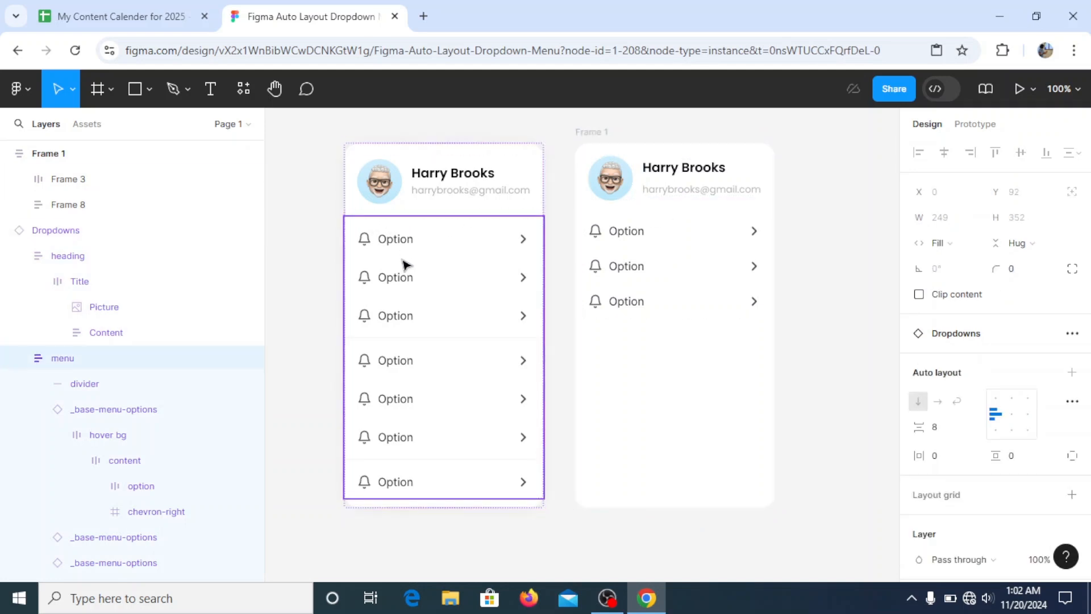
{"action": "double_click", "coordinate": [401, 273]}
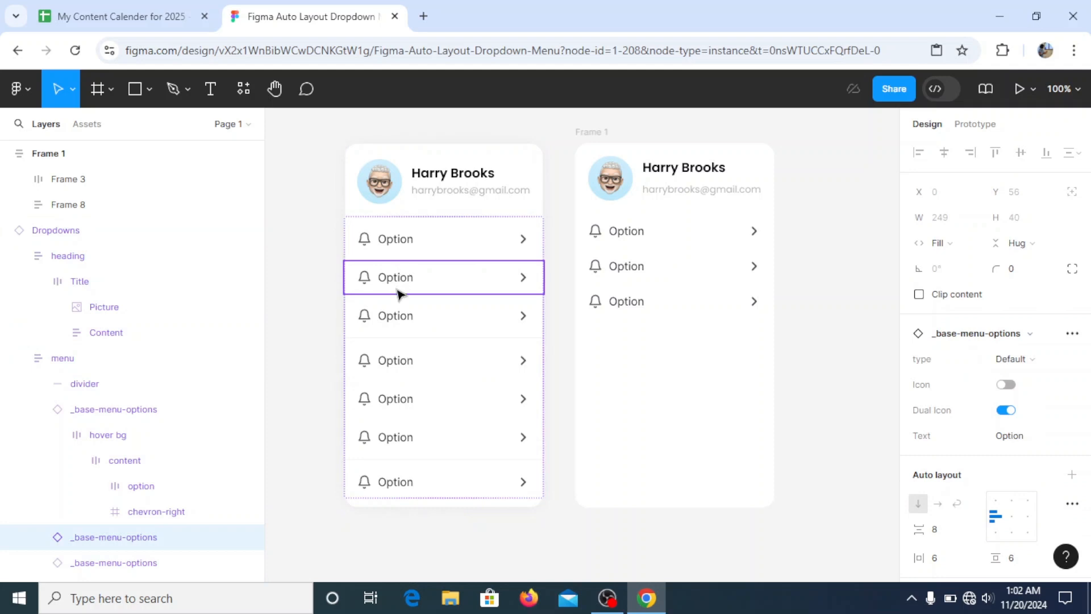
{"action": "left_click", "coordinate": [477, 328]}
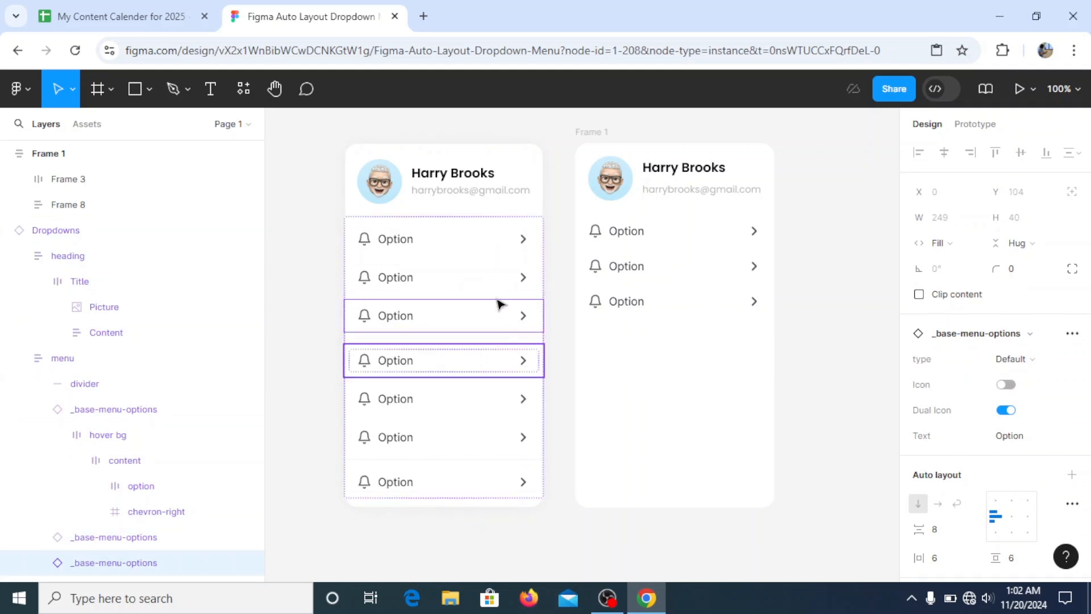
{"action": "left_click", "coordinate": [499, 251]}
{"action": "left_click", "coordinate": [538, 412]}
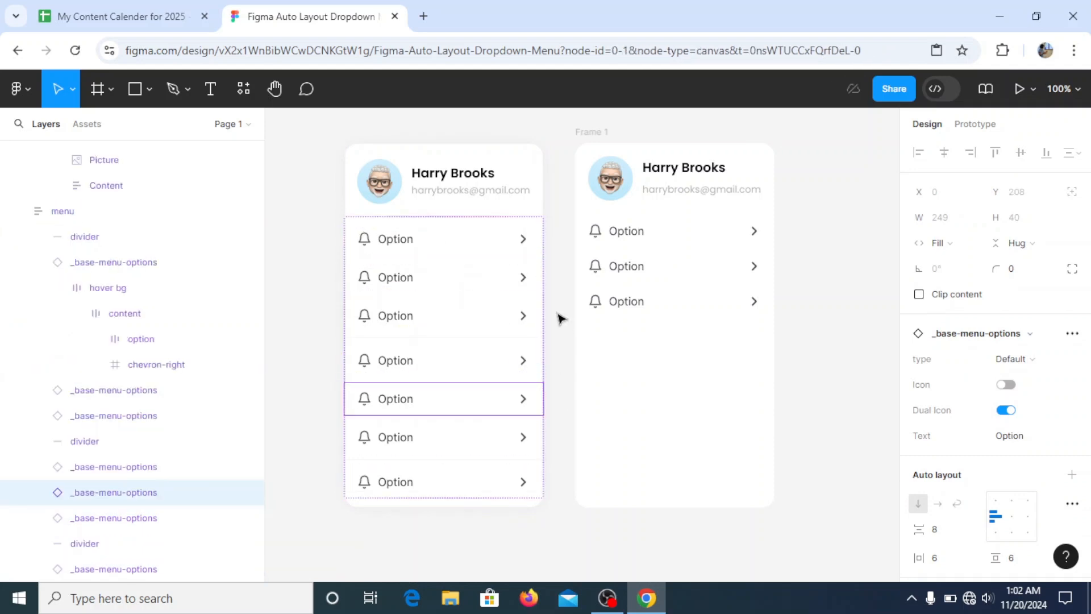
{"action": "left_click", "coordinate": [561, 318]}
Copy the first divider line from the reference dropdown's menu group.
{"action": "left_click", "coordinate": [495, 300]}
{"action": "double_click", "coordinate": [445, 314]}
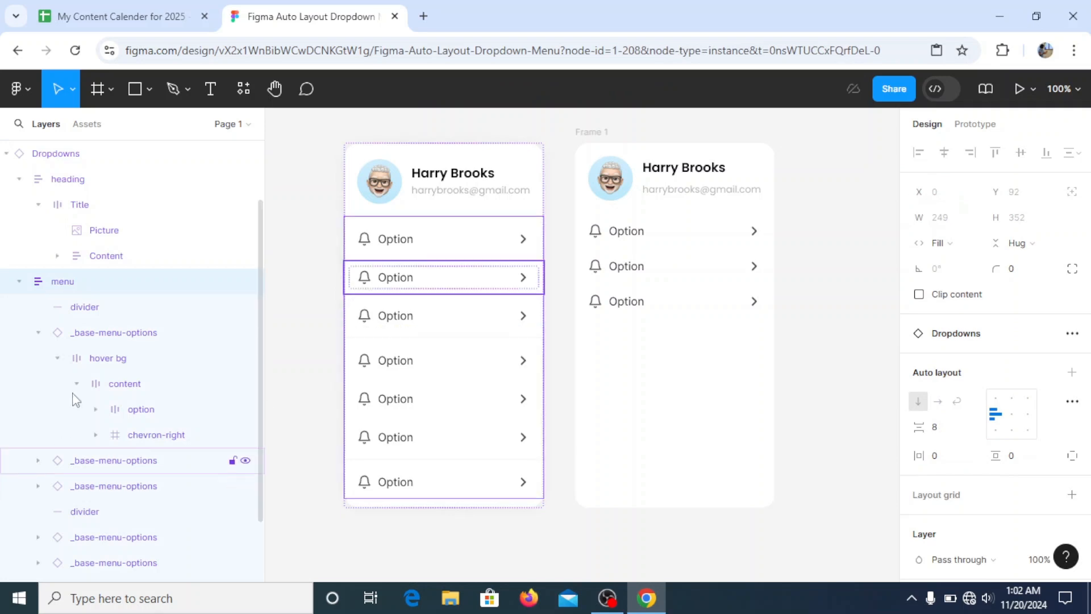
{"action": "left_click", "coordinate": [81, 308]}
{"action": "right_click", "coordinate": [80, 308]}
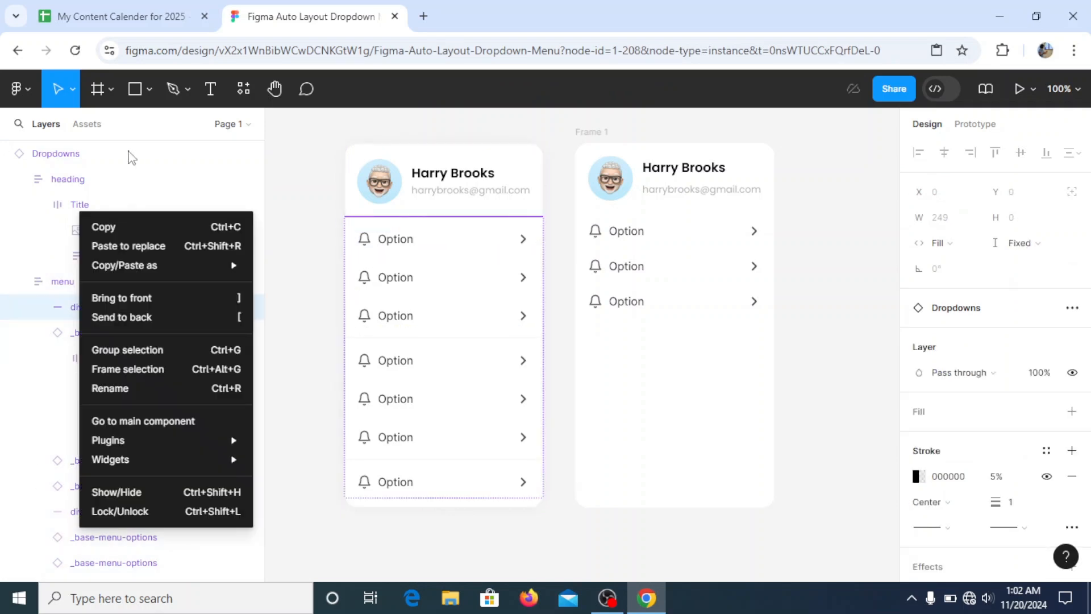
{"action": "left_click", "coordinate": [190, 138]}
Paste the divider onto the empty canvas and place it beside Frame 1, level with the first option row.
{"action": "left_click", "coordinate": [264, 93]}
{"action": "left_click_drag", "start_coordinate": [641, 299], "coordinate": [516, 301]}
{"action": "left_click", "coordinate": [57, 88]}
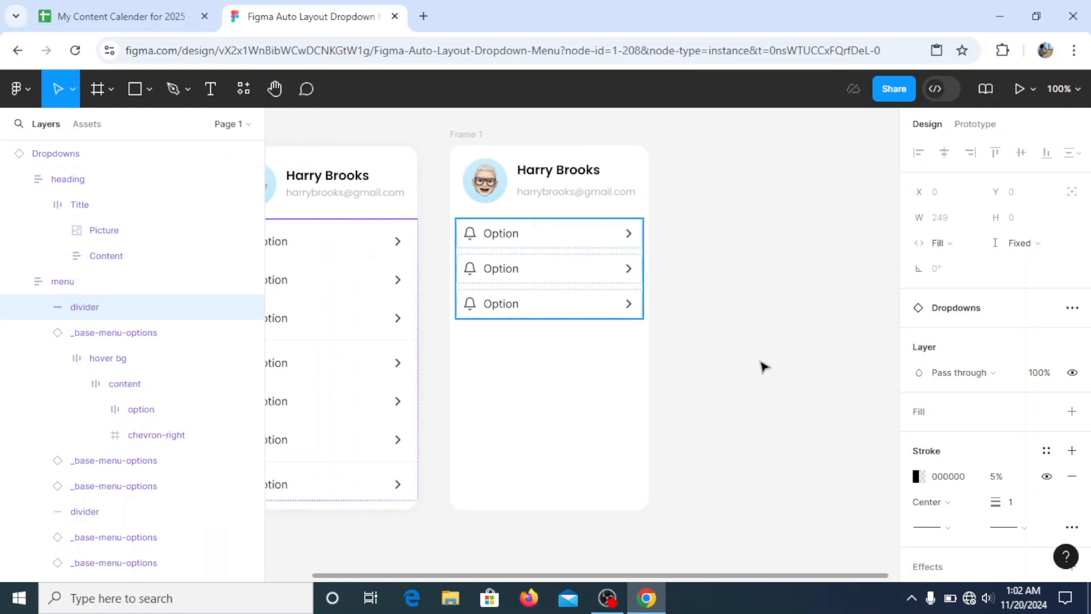
{"action": "left_click", "coordinate": [723, 268]}
{"action": "right_click", "coordinate": [713, 244]}
{"action": "left_click", "coordinate": [745, 256]}
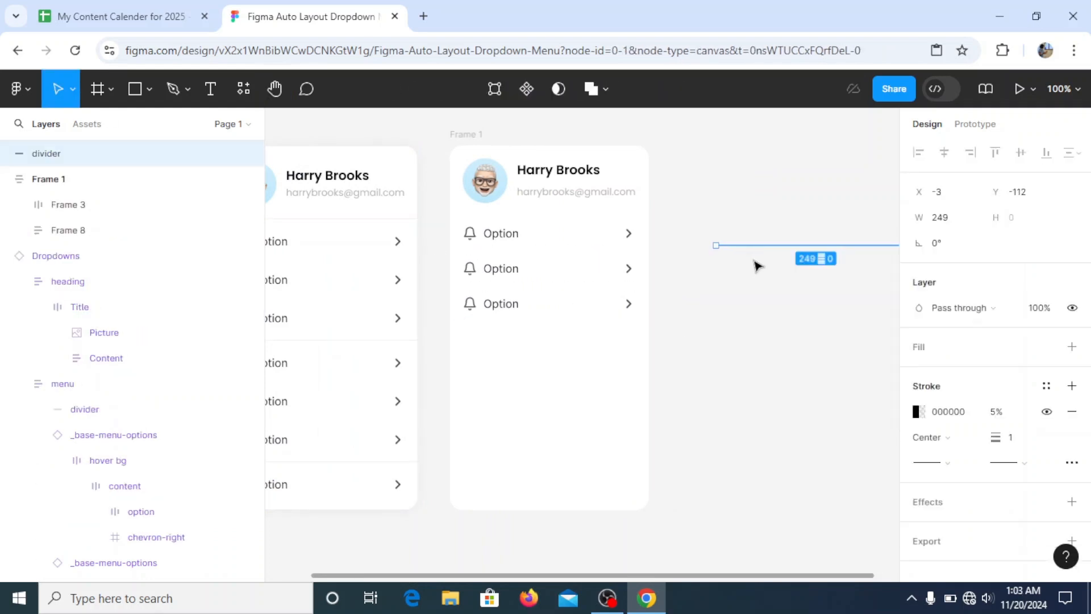
{"action": "mouse_move", "coordinate": [764, 247]}
{"action": "left_mouse_down"}
{"action": "mouse_move", "coordinate": [563, 243]}
{"action": "mouse_move", "coordinate": [487, 265]}
{"action": "mouse_move", "coordinate": [555, 263]}
{"action": "mouse_move", "coordinate": [556, 246]}
{"action": "mouse_move", "coordinate": [560, 256]}
{"action": "mouse_move", "coordinate": [767, 243]}
{"action": "left_mouse_up"}
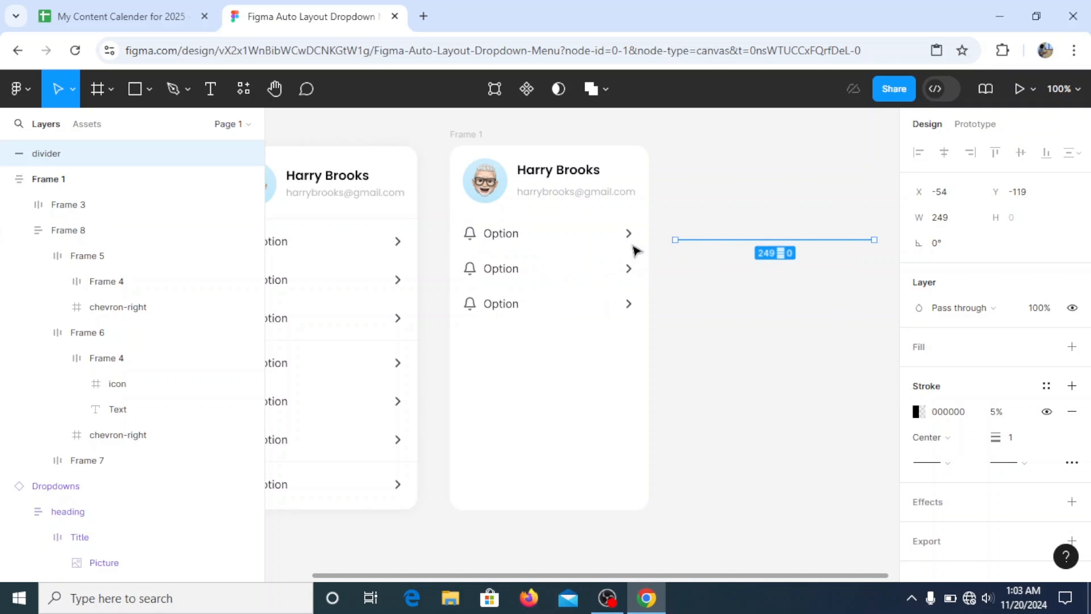
Paste a copy of the divider into the option list frame, beneath the third option row.
{"action": "left_click", "coordinate": [536, 253]}
{"action": "left_click", "coordinate": [760, 316]}
{"action": "left_click", "coordinate": [545, 261]}
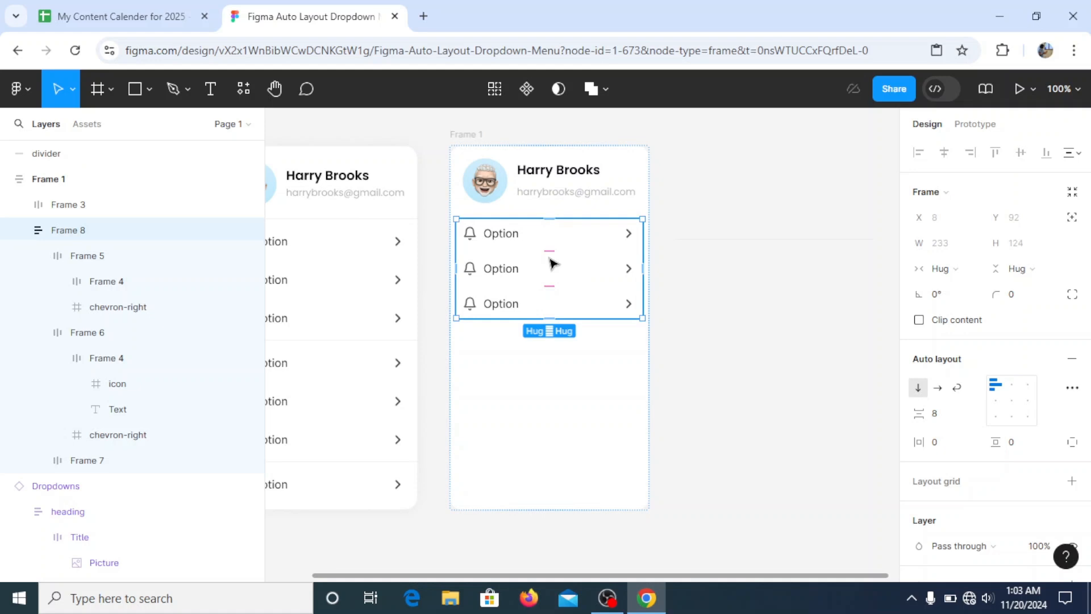
{"action": "key", "text": "ctrl+v"}
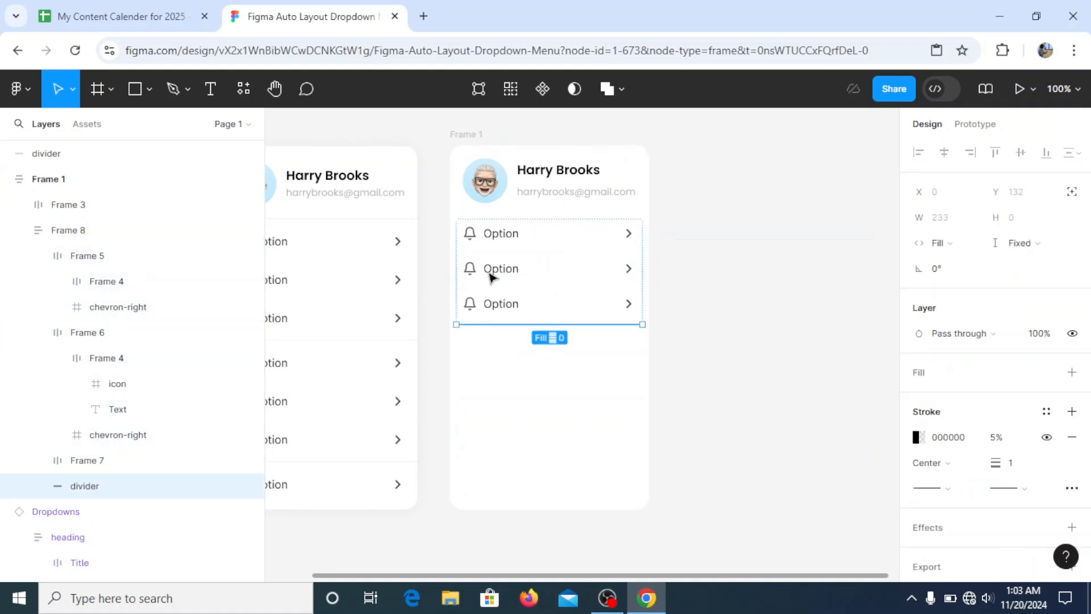
{"action": "left_click", "coordinate": [729, 336]}
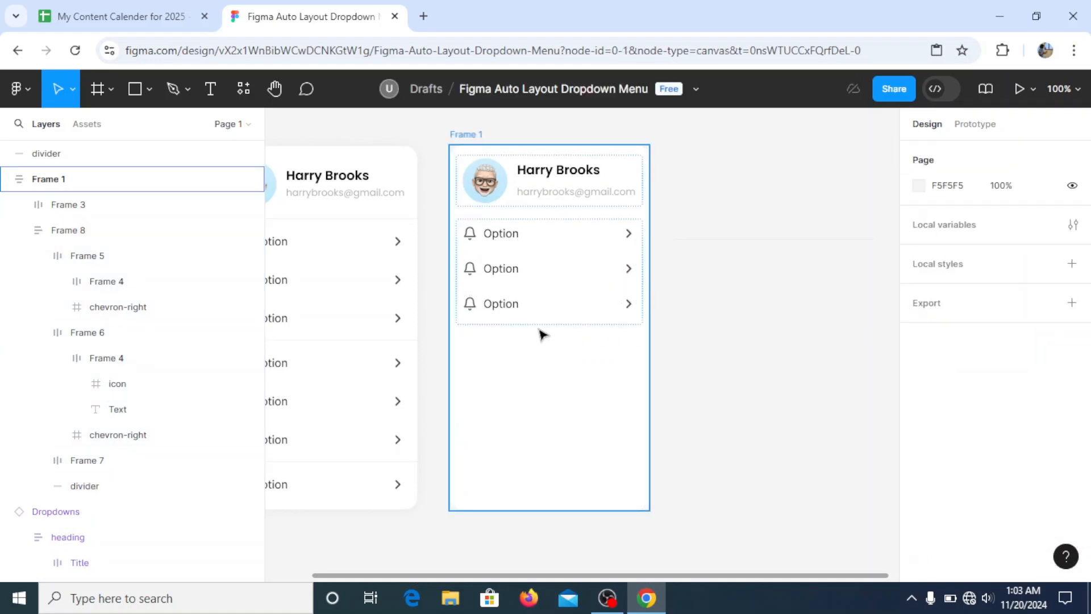
Reorder the divider within the option list so that it sits above the first option row.
{"action": "left_click", "coordinate": [592, 329]}
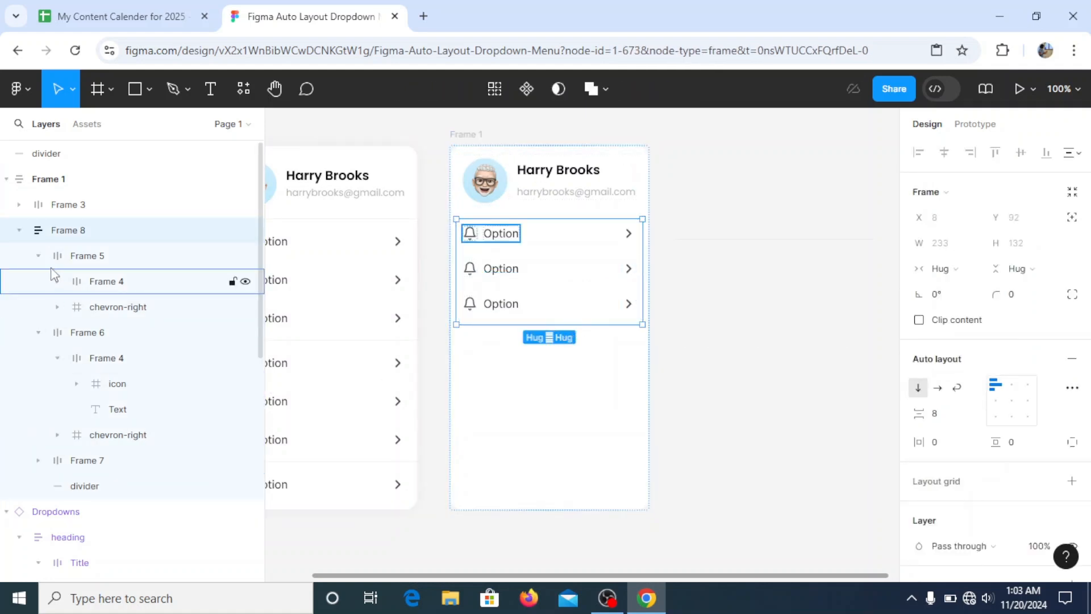
{"action": "left_click", "coordinate": [38, 256]}
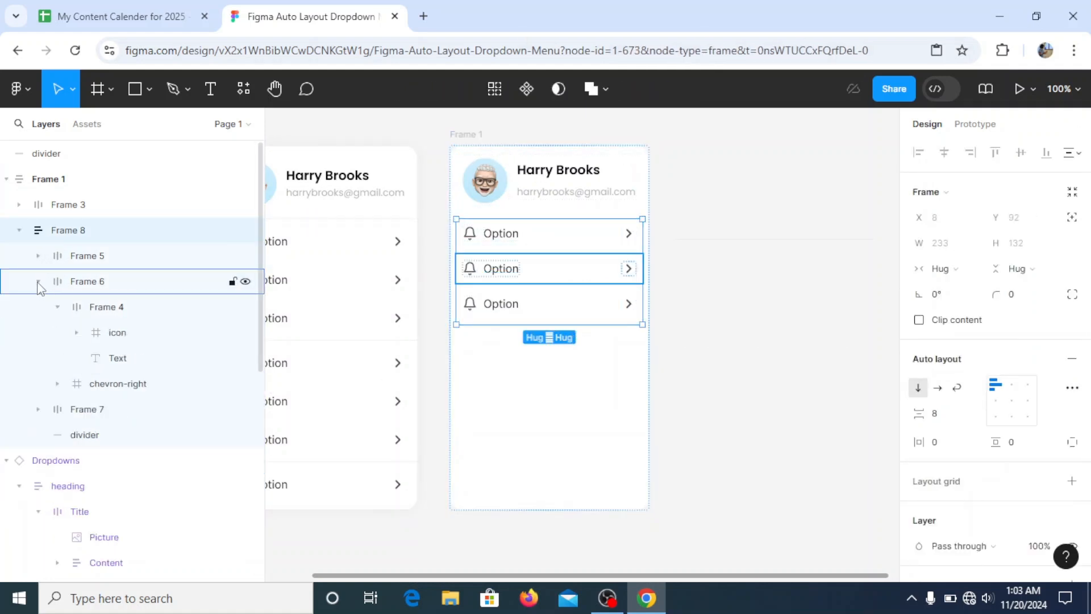
{"action": "left_click", "coordinate": [38, 281]}
{"action": "left_click", "coordinate": [86, 348]}
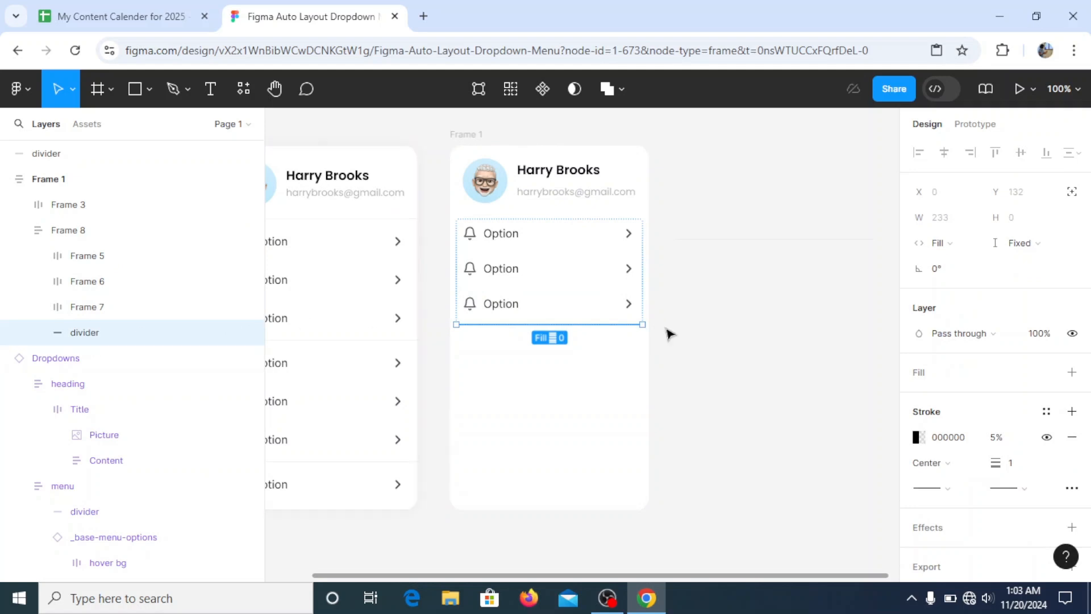
{"action": "left_click", "coordinate": [709, 341]}
{"action": "mouse_move", "coordinate": [104, 337]}
{"action": "left_mouse_down"}
{"action": "mouse_move", "coordinate": [94, 253]}
{"action": "mouse_move", "coordinate": [77, 253]}
{"action": "left_mouse_up"}
{"action": "left_click", "coordinate": [714, 362]}
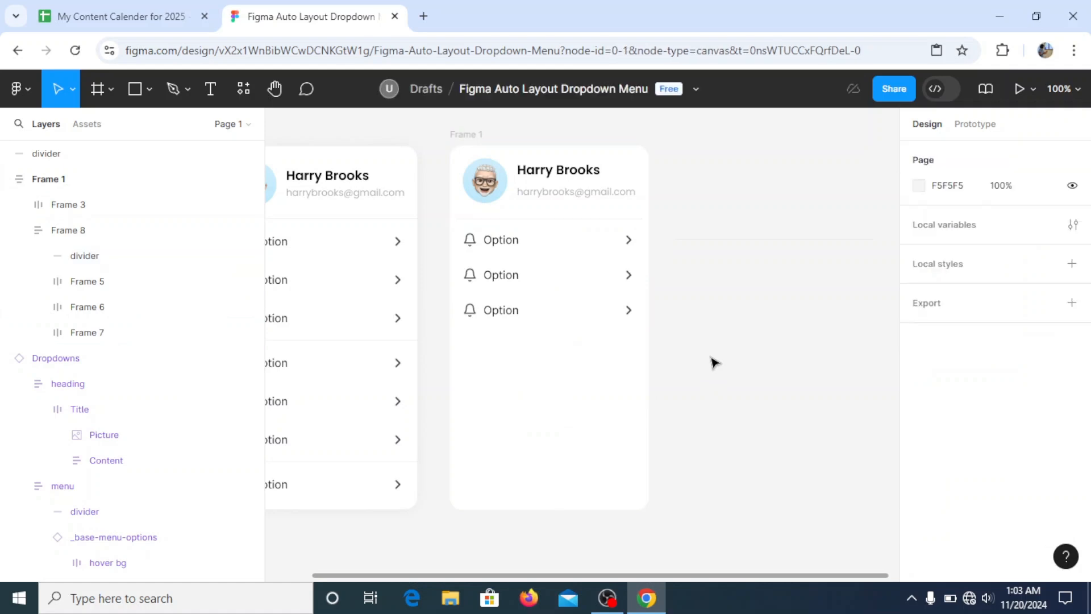
Move the last option row up one place, above the middle row.
{"action": "left_click", "coordinate": [554, 317]}
{"action": "left_click", "coordinate": [751, 319]}
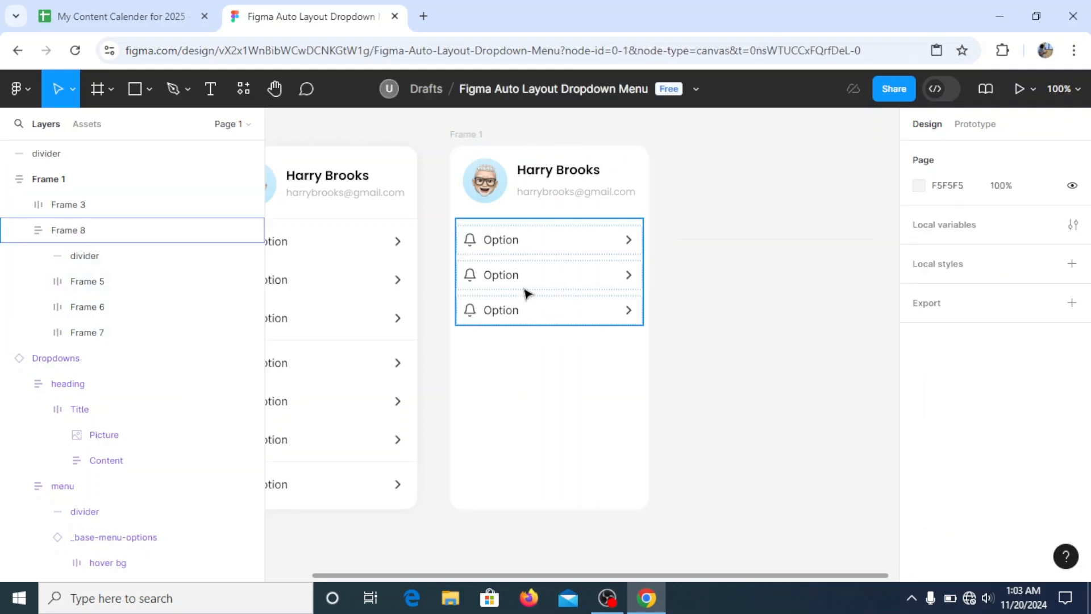
{"action": "left_click", "coordinate": [537, 316]}
{"action": "left_click", "coordinate": [536, 316]}
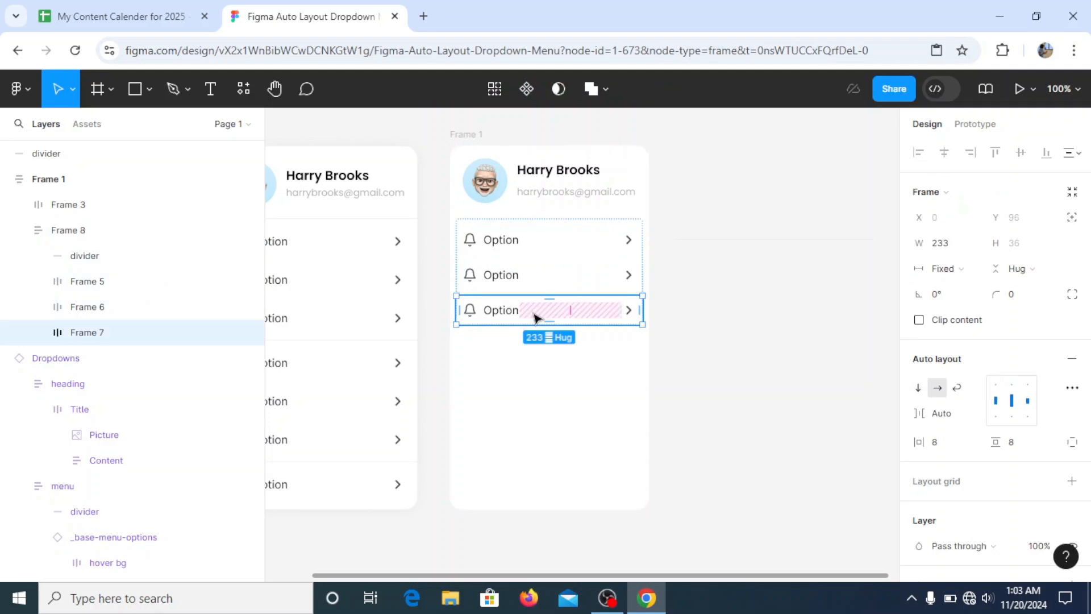
{"action": "left_click", "coordinate": [733, 327]}
{"action": "double_click", "coordinate": [521, 312]}
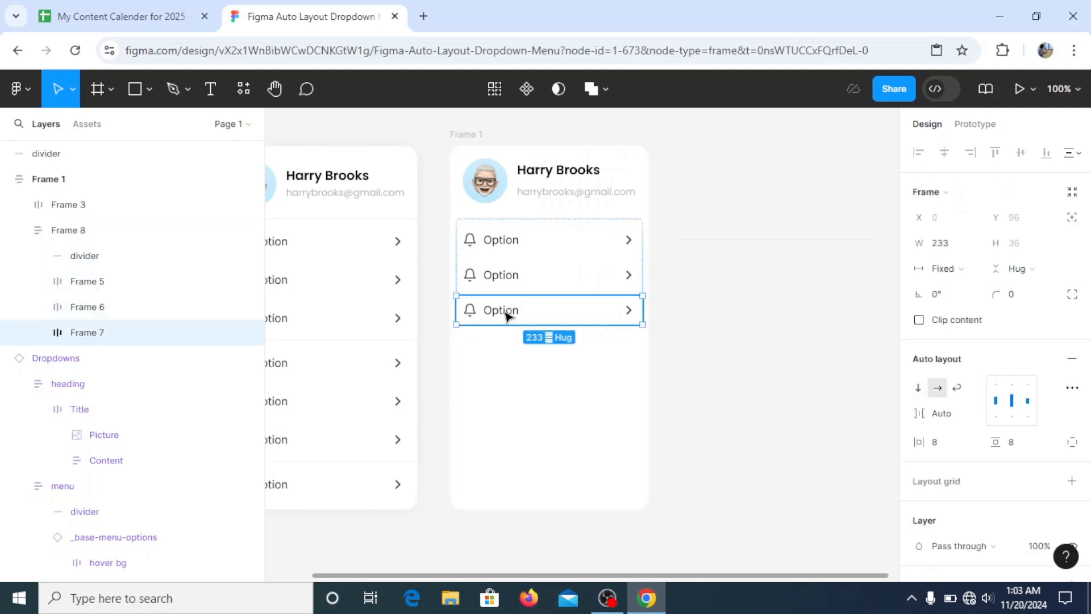
{"action": "left_click_drag", "start_coordinate": [513, 310], "coordinate": [506, 271]}
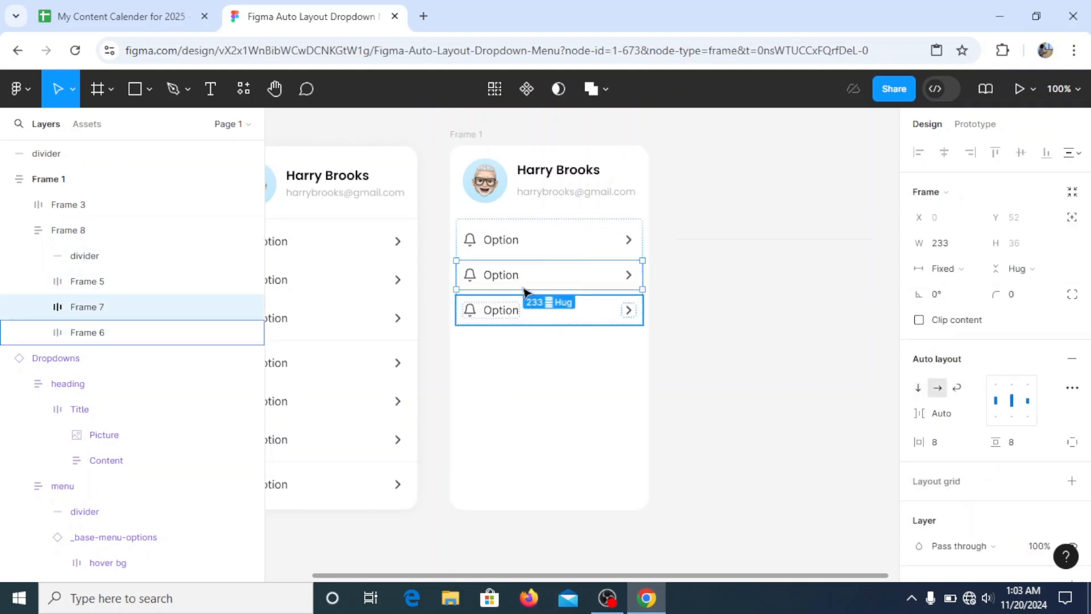
Return the bottom option row to its place between the first and third rows.
{"action": "left_click_drag", "start_coordinate": [499, 312], "coordinate": [499, 267]}
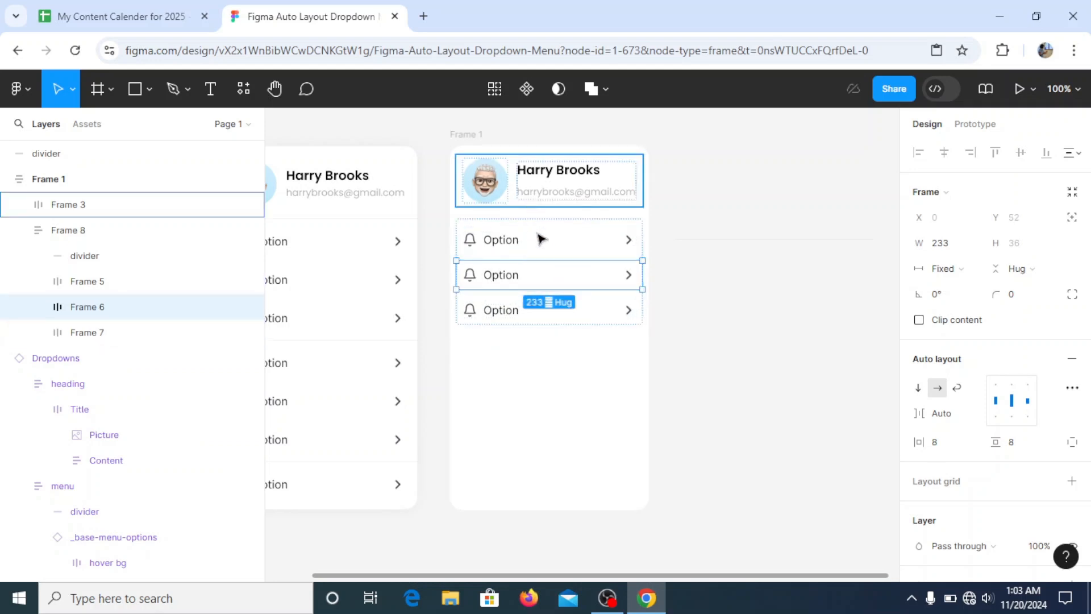
{"action": "left_click", "coordinate": [710, 317]}
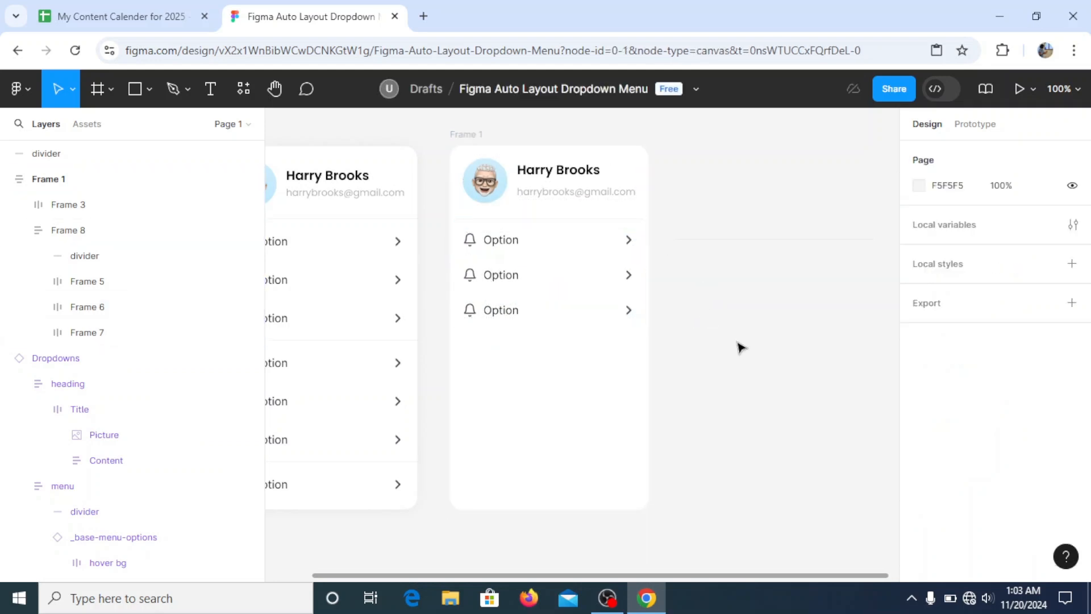
Duplicate the divider-and-options group twice so that three groups stack beneath the profile header in Frame 1.
{"action": "left_click", "coordinate": [565, 285]}
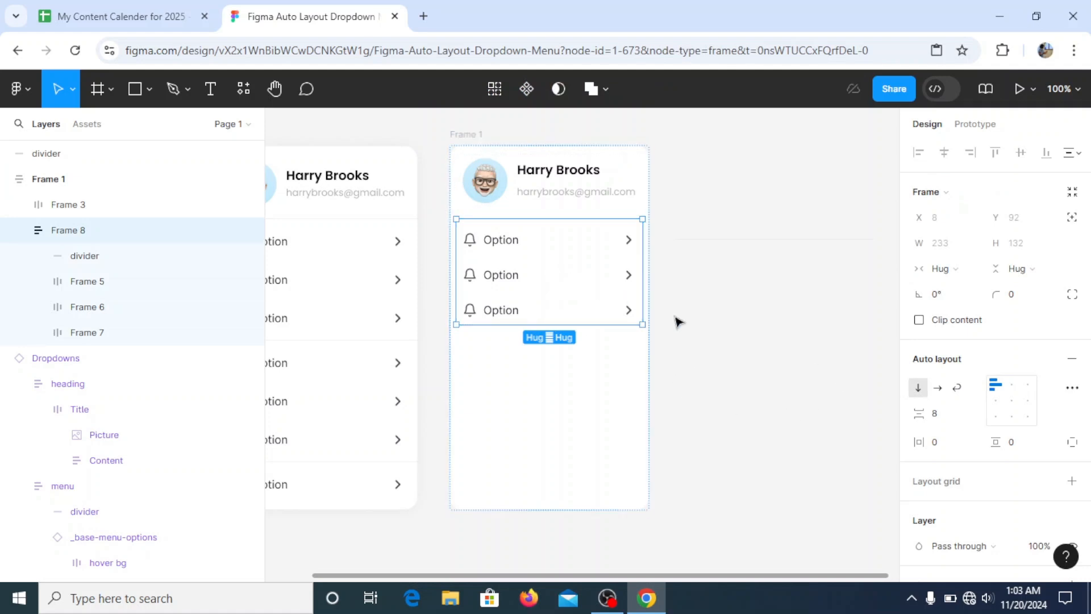
{"action": "key", "text": "ctrl+d"}
{"action": "left_click", "coordinate": [746, 381]}
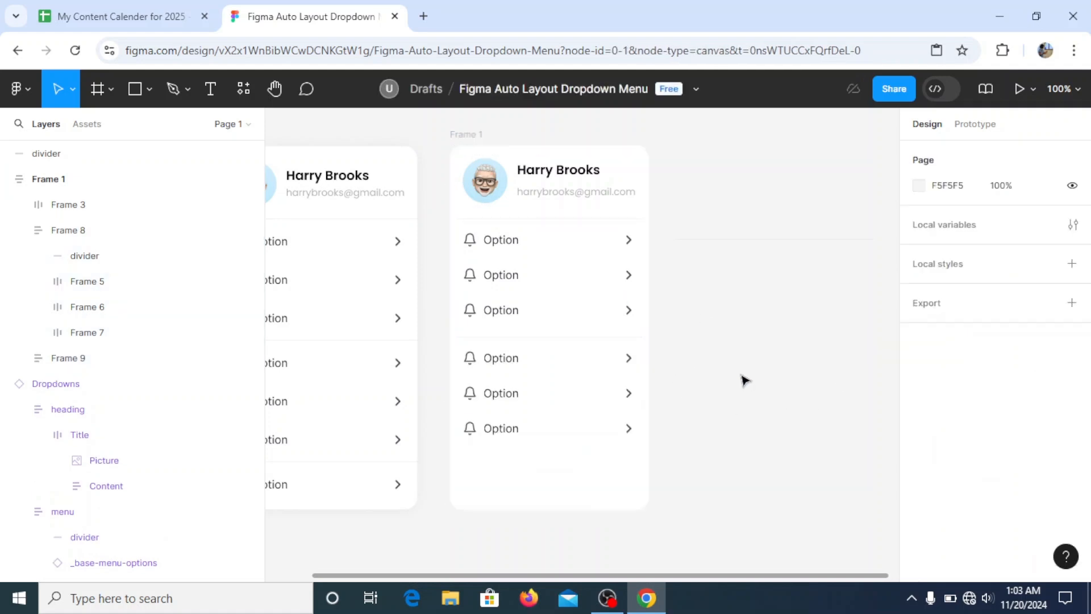
{"action": "scroll", "coordinate": [743, 378], "scroll_direction": "down", "scroll_amount": 3}
{"action": "scroll", "coordinate": [743, 379], "scroll_direction": "up", "scroll_amount": 1}
{"action": "left_click", "coordinate": [543, 281]}
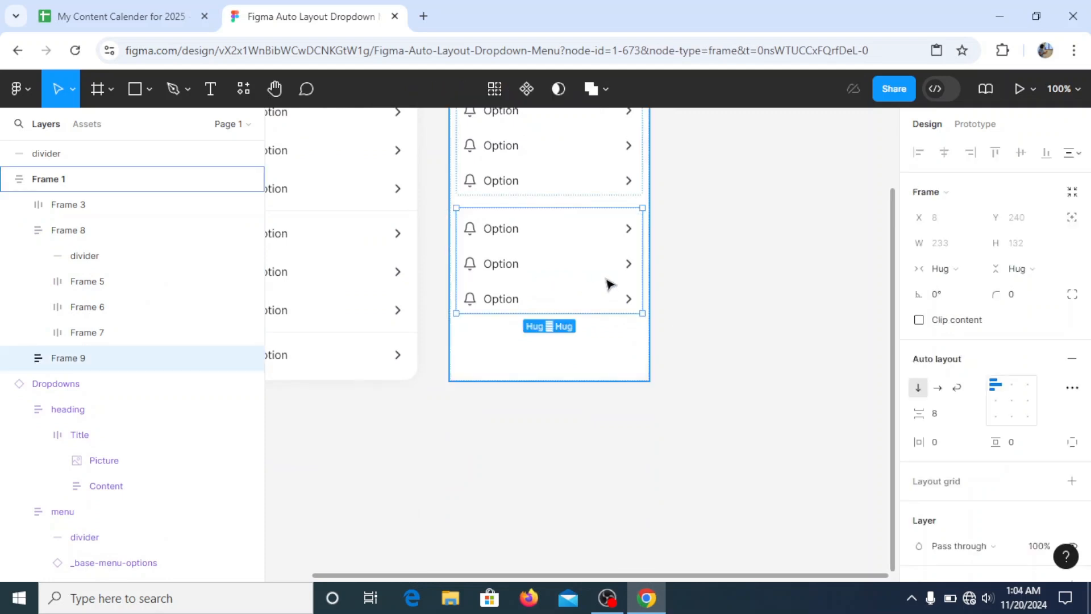
{"action": "key", "text": "ctrl+d"}
Extend Frame 1 downward to a height of 539 to enclose all three option groups.
{"action": "scroll", "coordinate": [609, 343], "scroll_direction": "up", "scroll_amount": 1}
{"action": "scroll", "coordinate": [609, 341], "scroll_direction": "up", "scroll_amount": 5}
{"action": "left_click", "coordinate": [472, 245]}
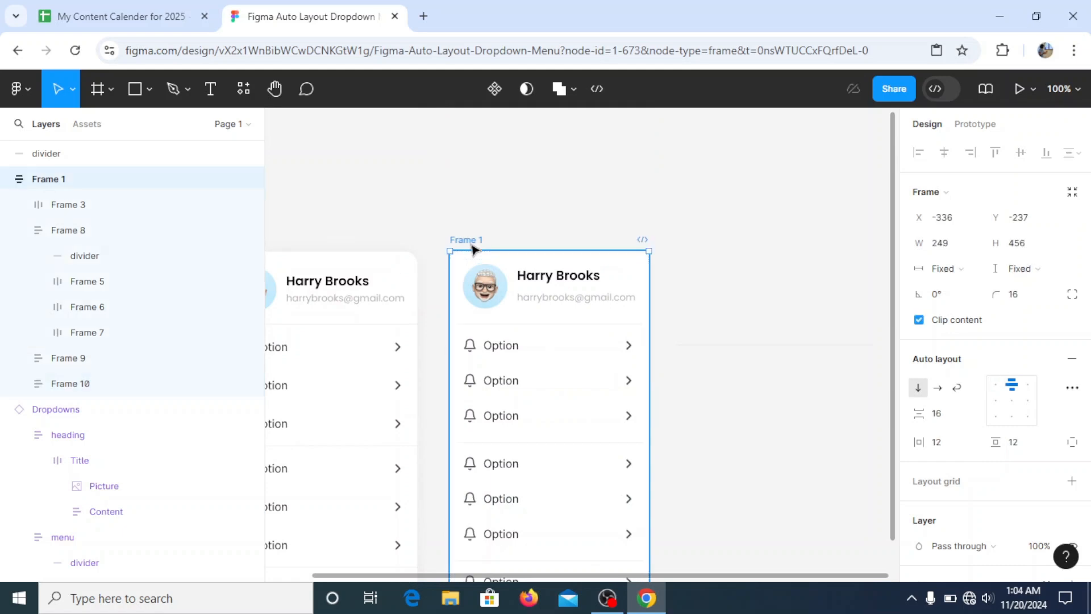
{"action": "scroll", "coordinate": [521, 255], "scroll_direction": "down", "scroll_amount": 4}
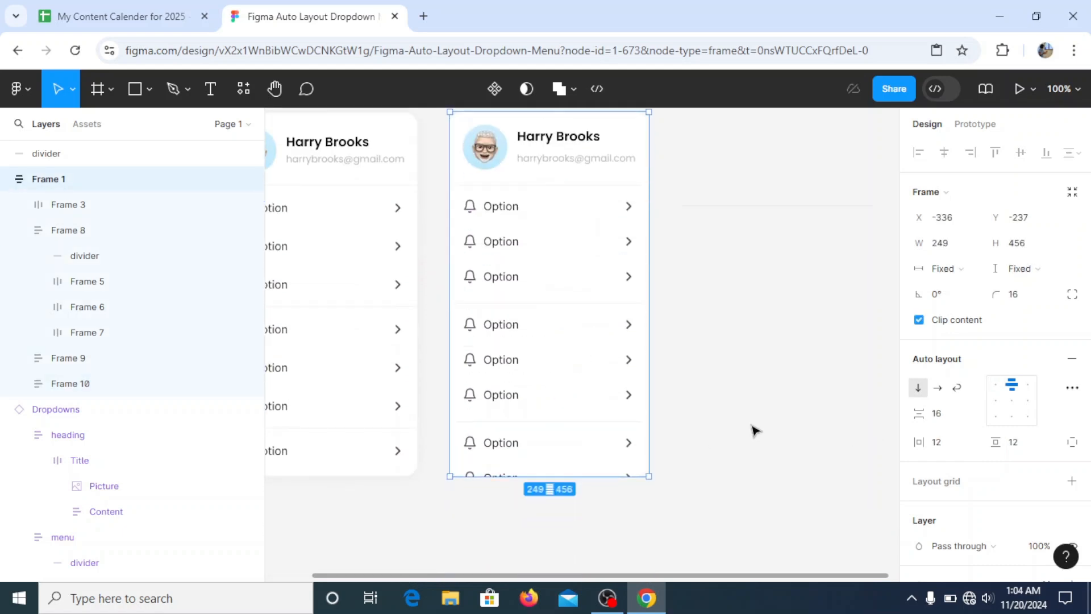
{"action": "scroll", "coordinate": [736, 429], "scroll_direction": "down", "scroll_amount": 4}
{"action": "left_click_drag", "start_coordinate": [548, 320], "coordinate": [550, 385]}
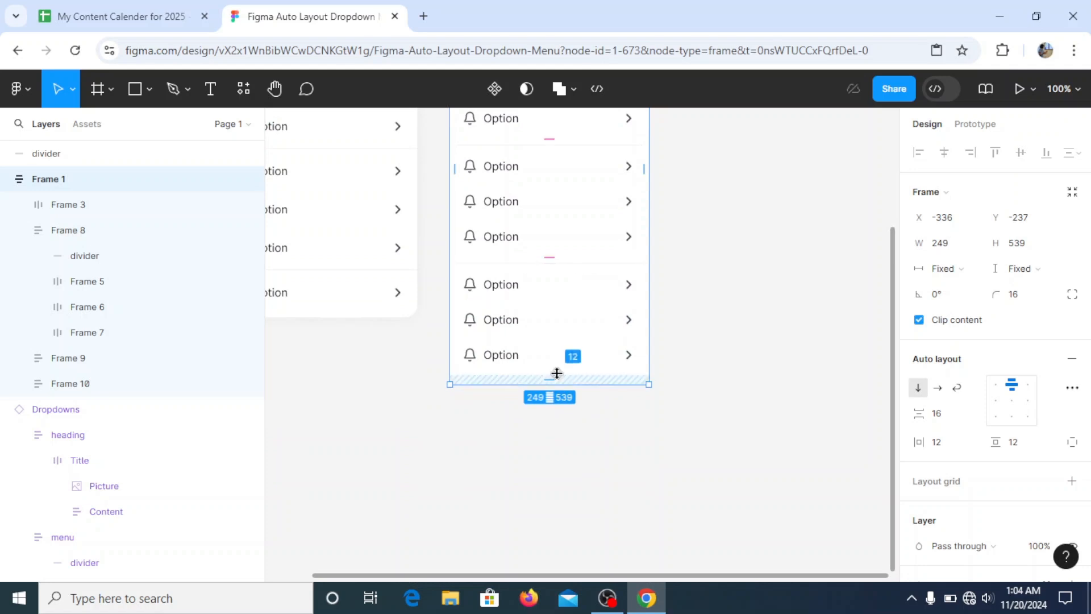
Examine the gap between the last option group and Frame 1's lower edge.
{"action": "left_click", "coordinate": [518, 362]}
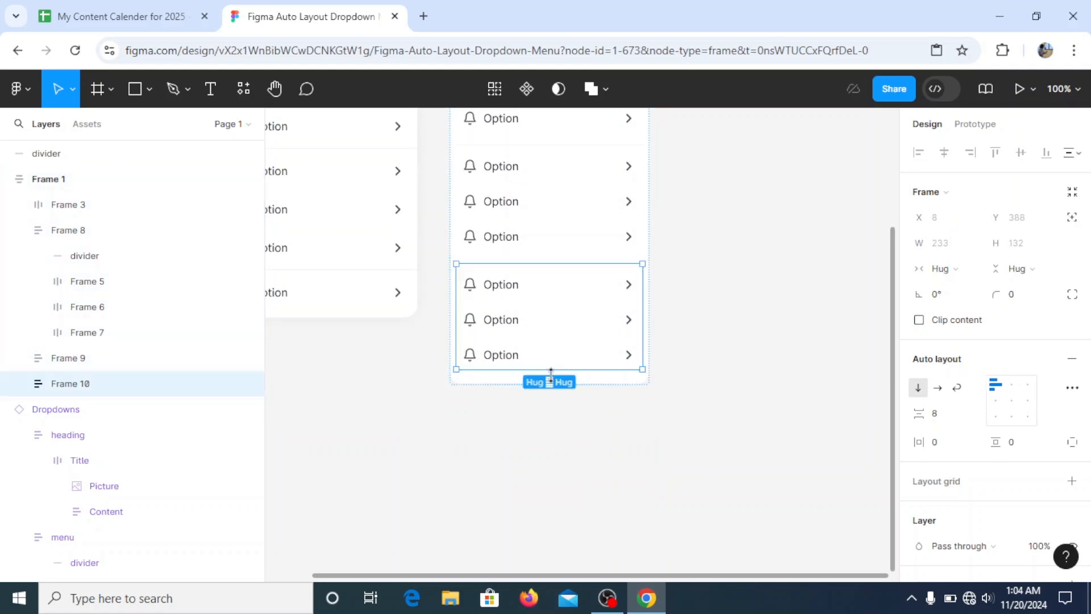
{"action": "left_click", "coordinate": [622, 379]}
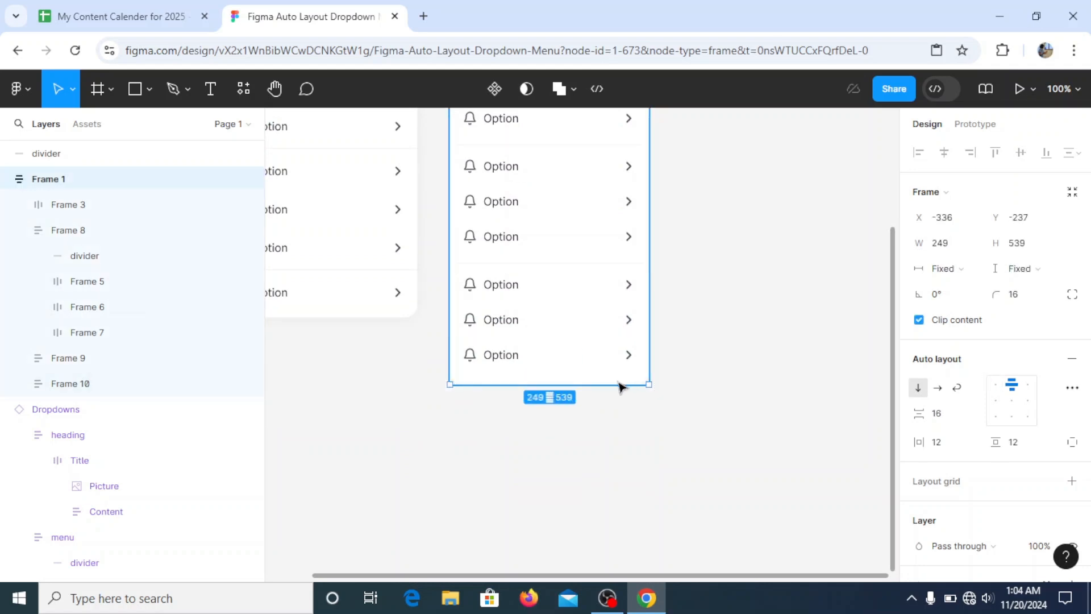
{"action": "left_click", "coordinate": [549, 364]}
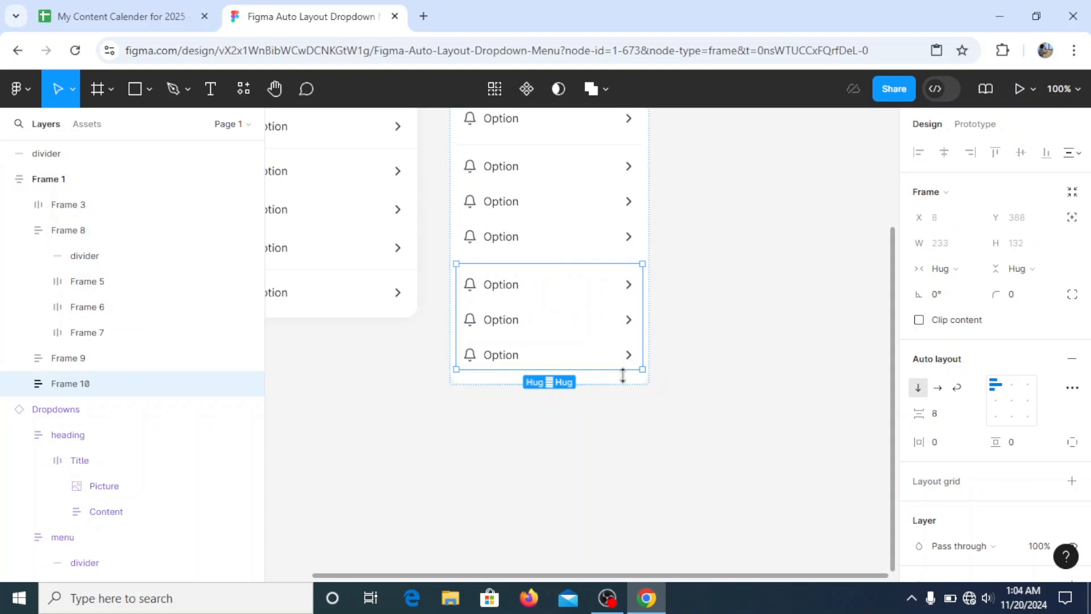
{"action": "left_click", "coordinate": [708, 389]}
{"action": "scroll", "coordinate": [674, 390], "scroll_direction": "up", "scroll_amount": 5}
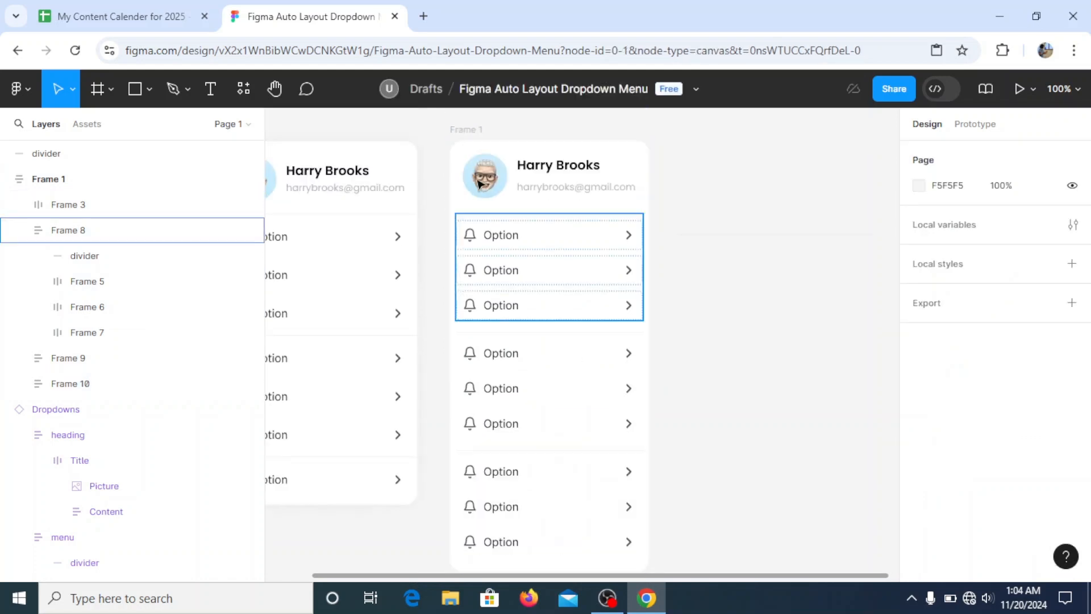
{"action": "left_click", "coordinate": [470, 137]}
{"action": "scroll", "coordinate": [470, 139], "scroll_direction": "down", "scroll_amount": 2}
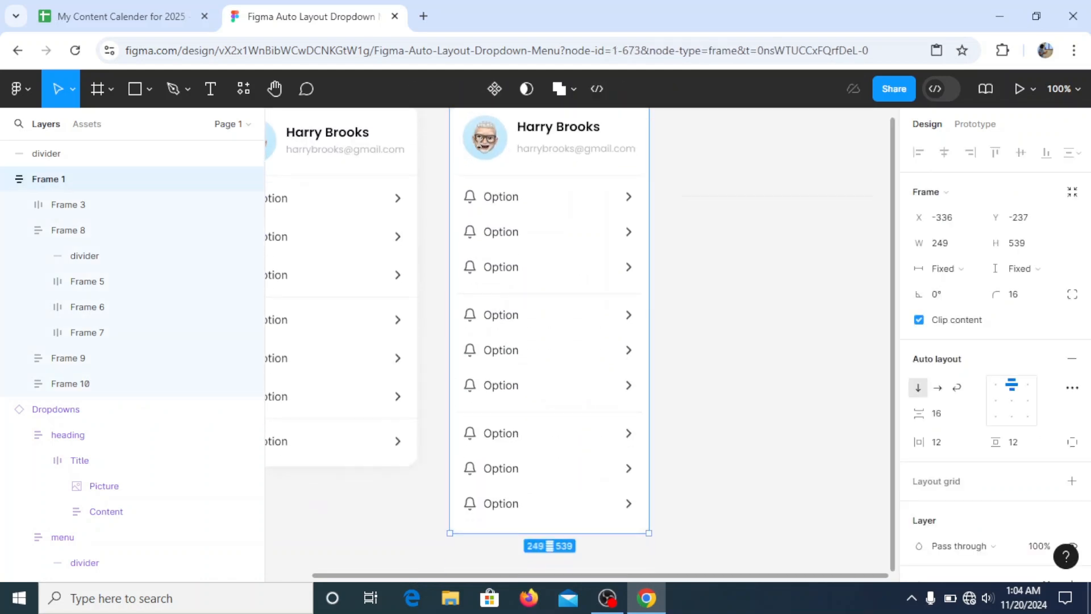
{"action": "left_click", "coordinate": [513, 463]}
{"action": "scroll", "coordinate": [520, 461], "scroll_direction": "down", "scroll_amount": 4}
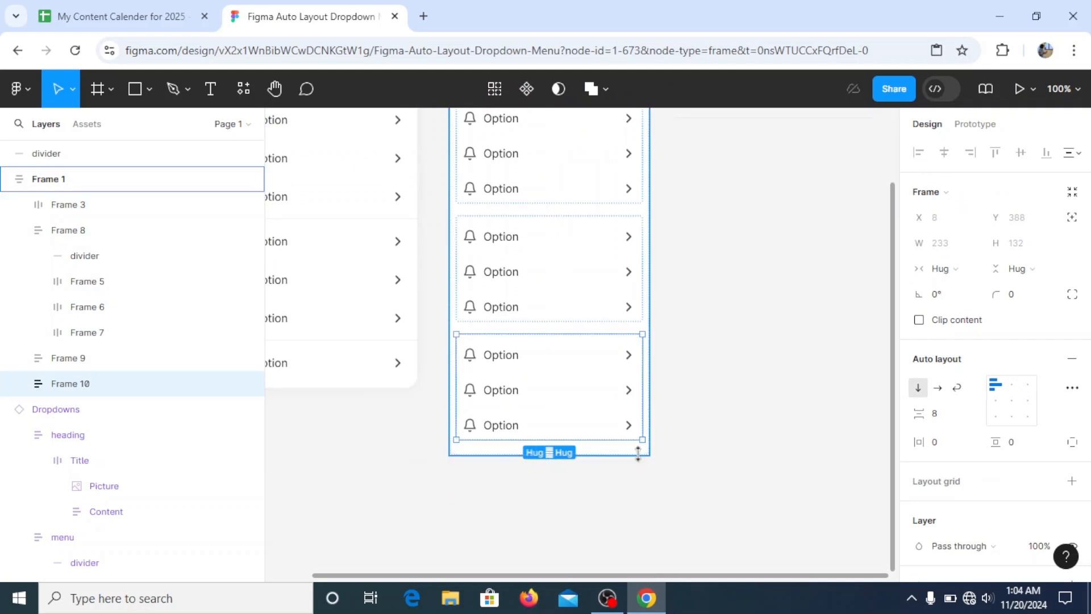
Shorten Frame 1 from its lower edge to a height of 528.
{"action": "left_click", "coordinate": [593, 453]}
{"action": "left_click_drag", "start_coordinate": [593, 449], "coordinate": [592, 444]}
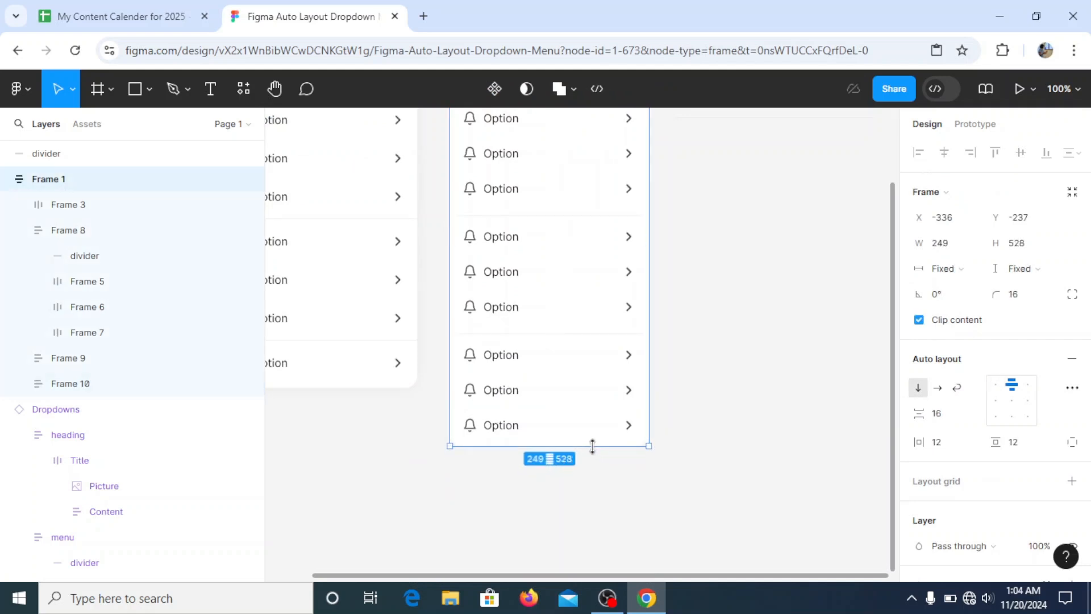
{"action": "left_click", "coordinate": [550, 428]}
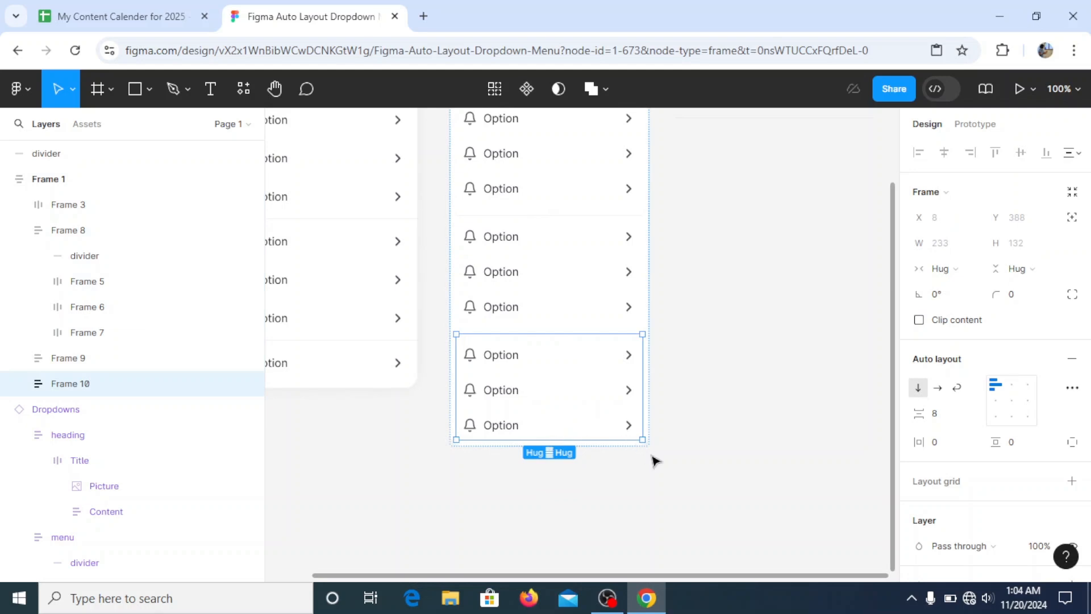
Adjust Frame 1's lower edge to give the frame a height of 535.
{"action": "scroll", "coordinate": [653, 460], "scroll_direction": "up", "scroll_amount": 4}
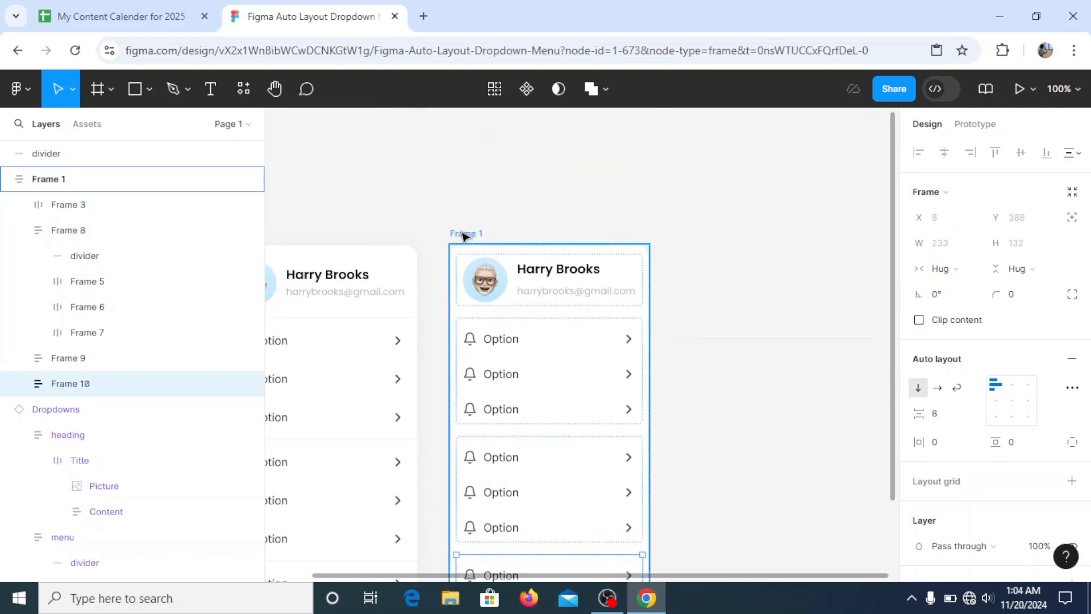
{"action": "left_click", "coordinate": [465, 234]}
{"action": "scroll", "coordinate": [597, 438], "scroll_direction": "down", "scroll_amount": 3}
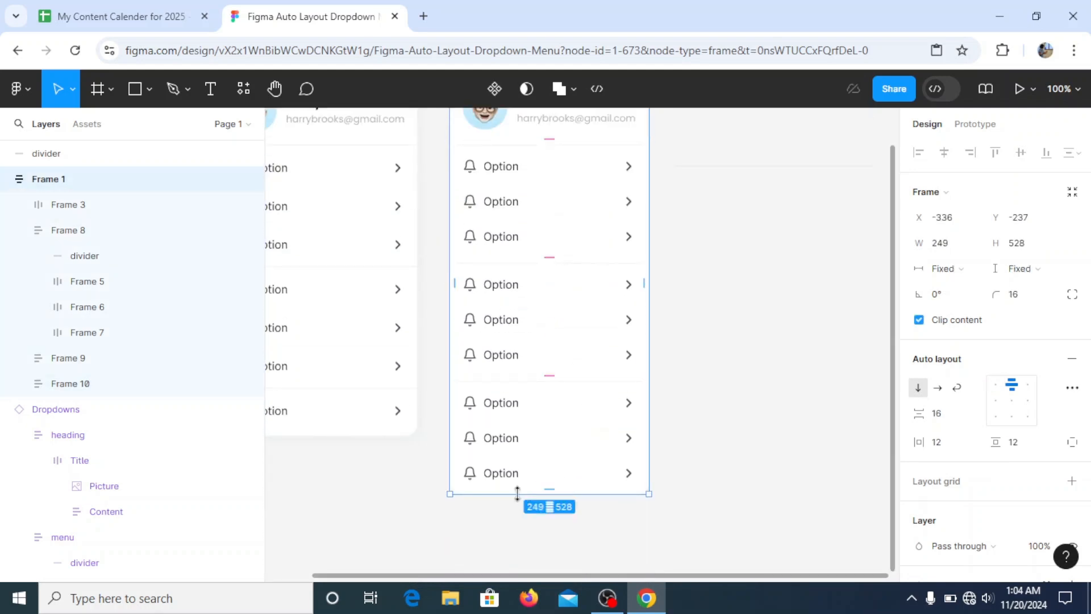
{"action": "left_click_drag", "start_coordinate": [518, 495], "coordinate": [518, 499]}
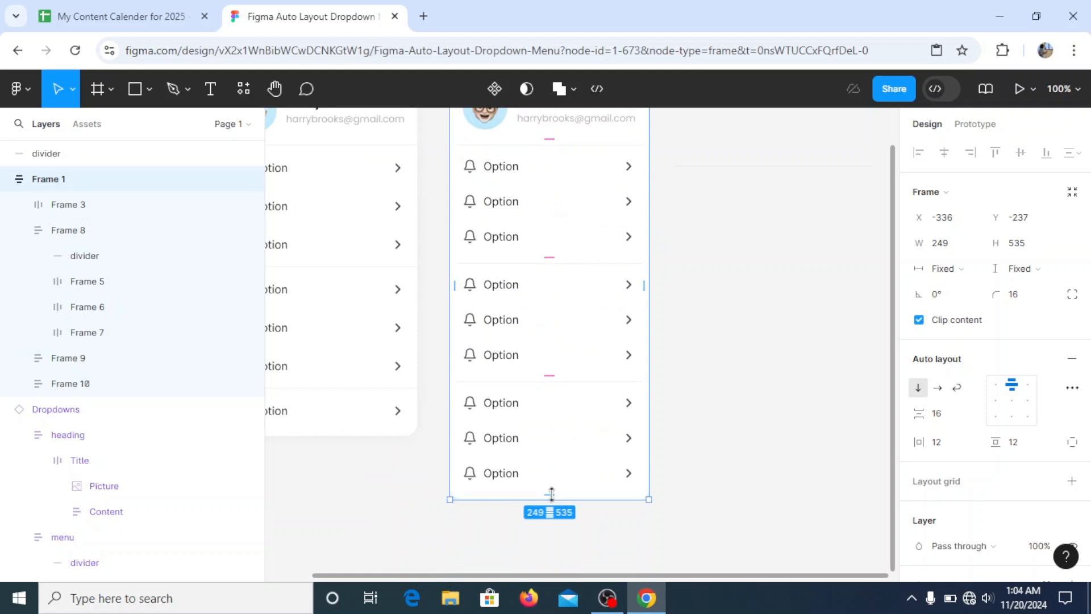
{"action": "left_click", "coordinate": [543, 455]}
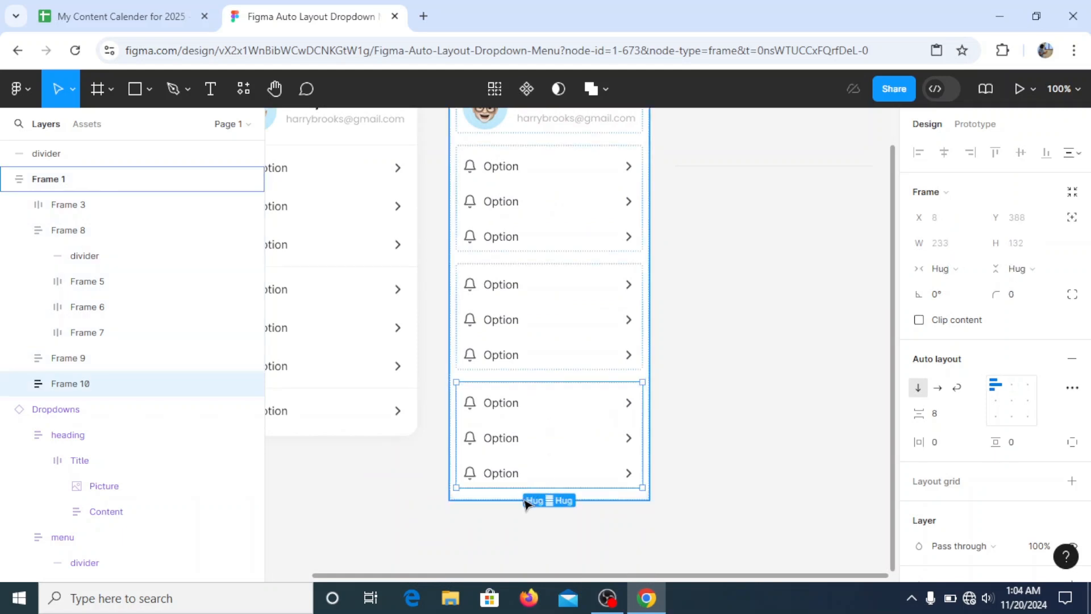
{"action": "left_click", "coordinate": [694, 489]}
{"action": "left_click", "coordinate": [500, 438]}
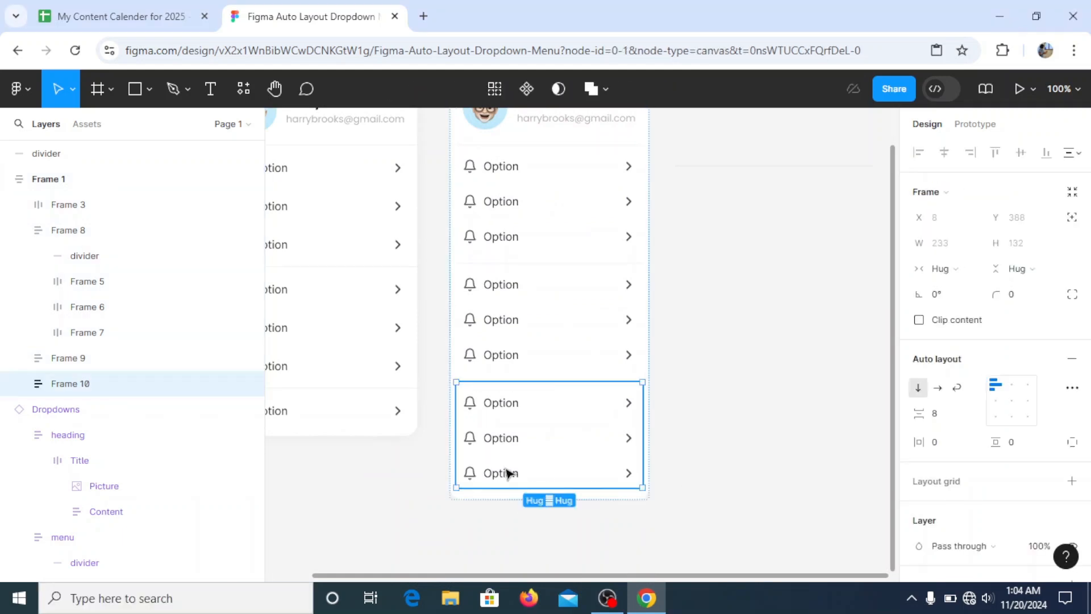
{"action": "key", "text": "super"}
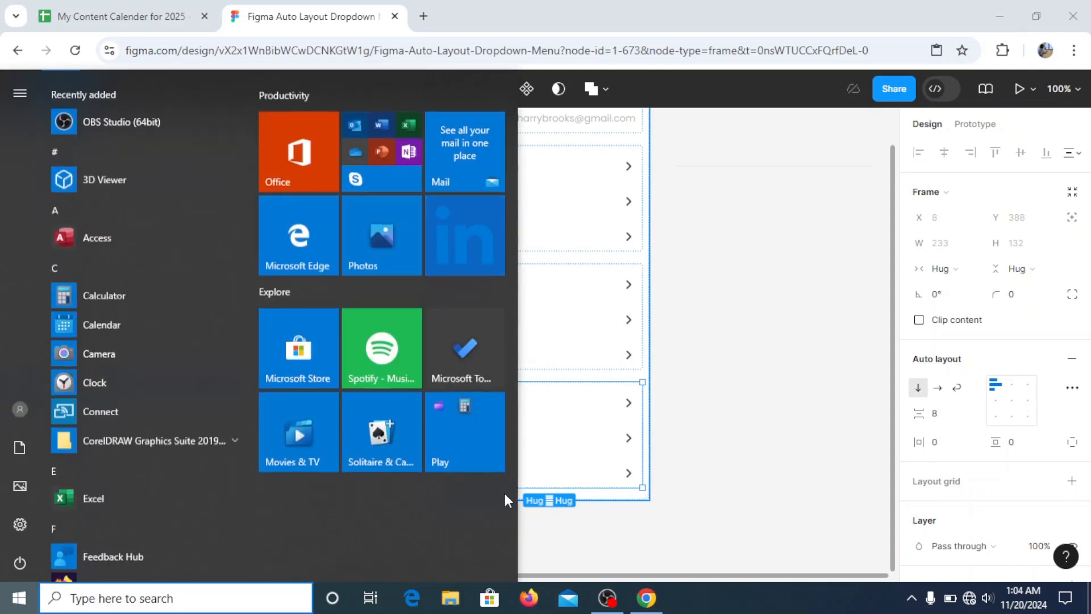
{"action": "left_click", "coordinate": [733, 475]}
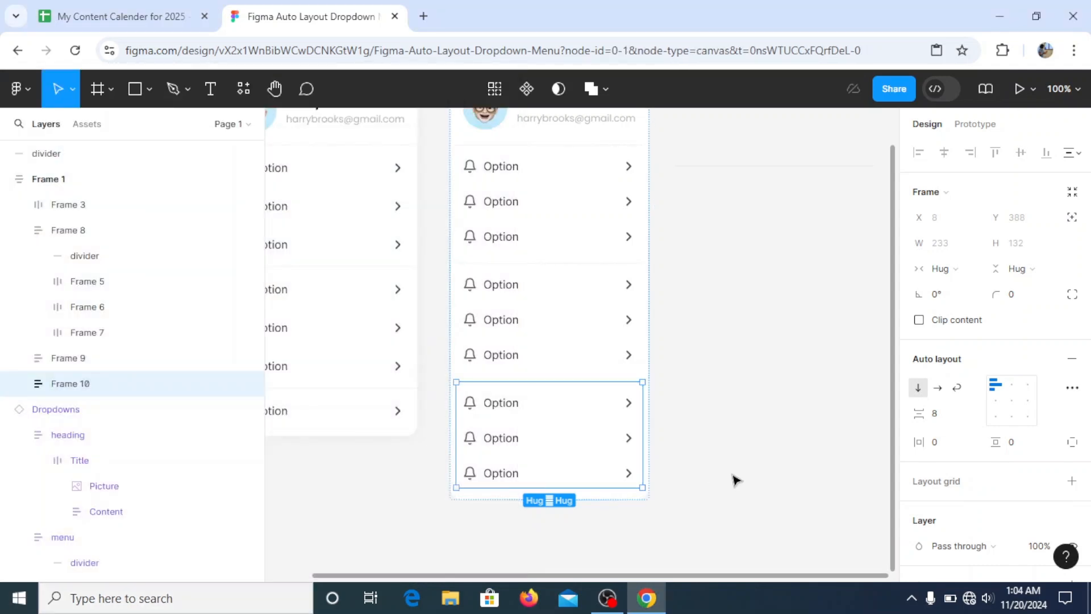
{"action": "left_click", "coordinate": [524, 474]}
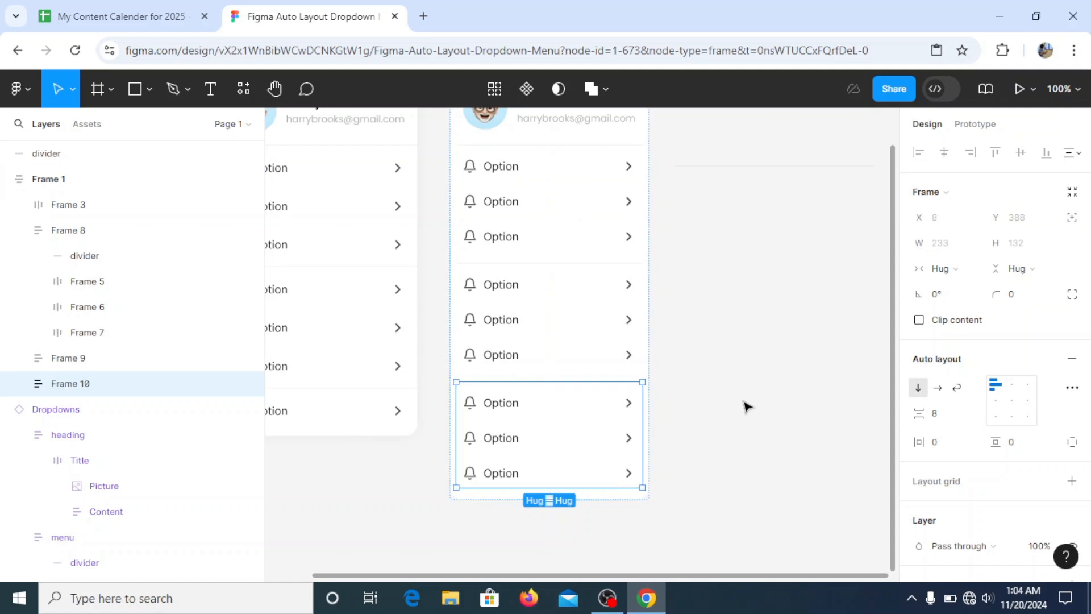
Open Frame 1's height value for editing.
{"action": "scroll", "coordinate": [746, 406], "scroll_direction": "up", "scroll_amount": 2}
{"action": "left_click", "coordinate": [474, 130]}
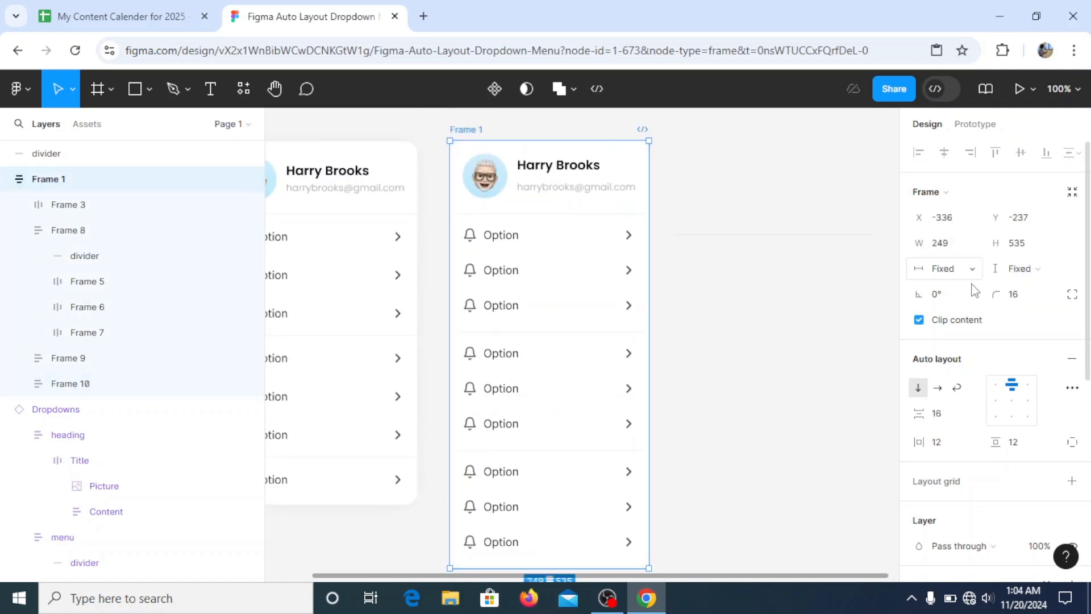
{"action": "left_click", "coordinate": [1026, 250]}
{"action": "left_click", "coordinate": [1030, 254]}
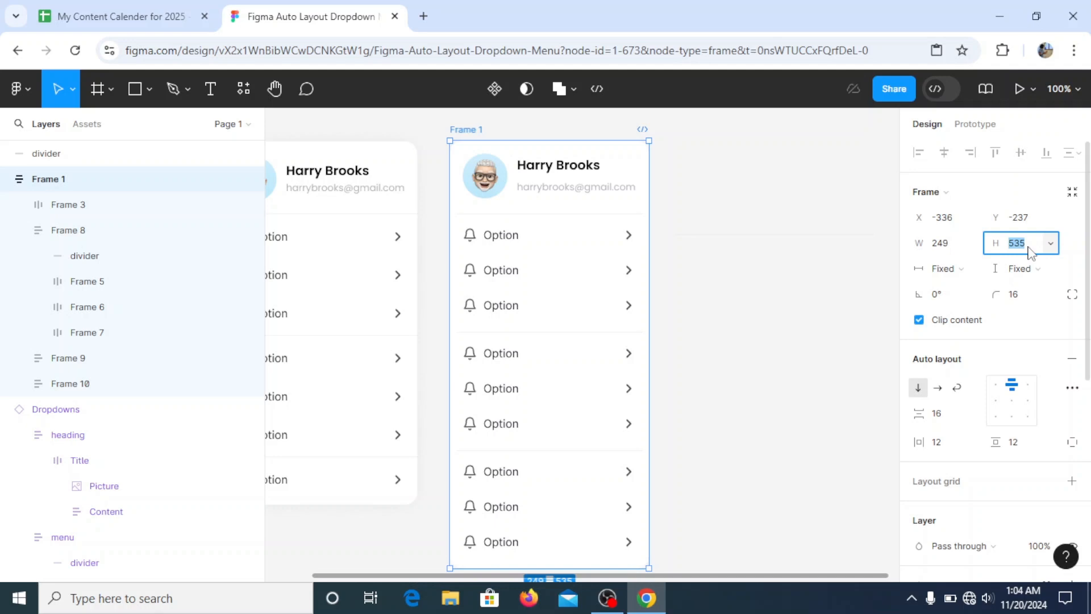
{"action": "key", "text": "Up"}
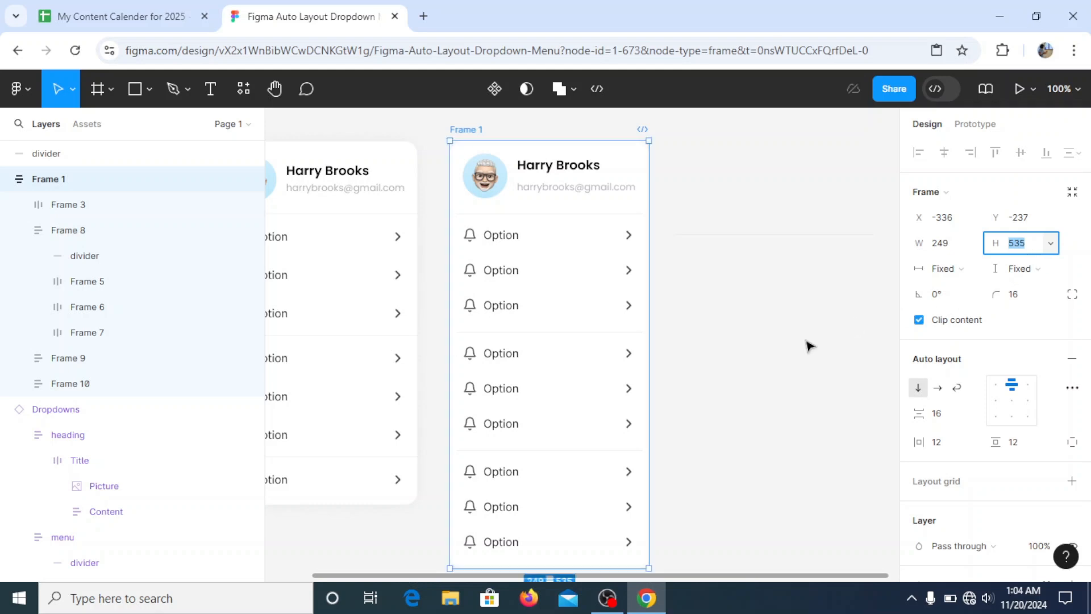
{"action": "scroll", "coordinate": [809, 341], "scroll_direction": "down", "scroll_amount": 5}
{"action": "left_click", "coordinate": [764, 382]}
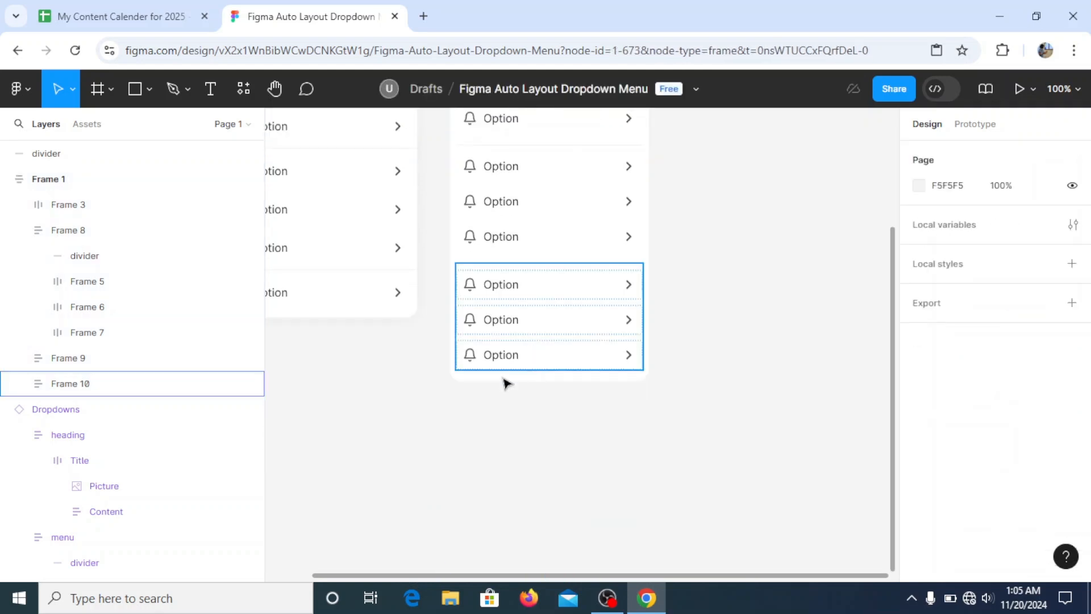
Measure the spacing between the last option group and the edges of Frame 1.
{"action": "left_click", "coordinate": [516, 367]}
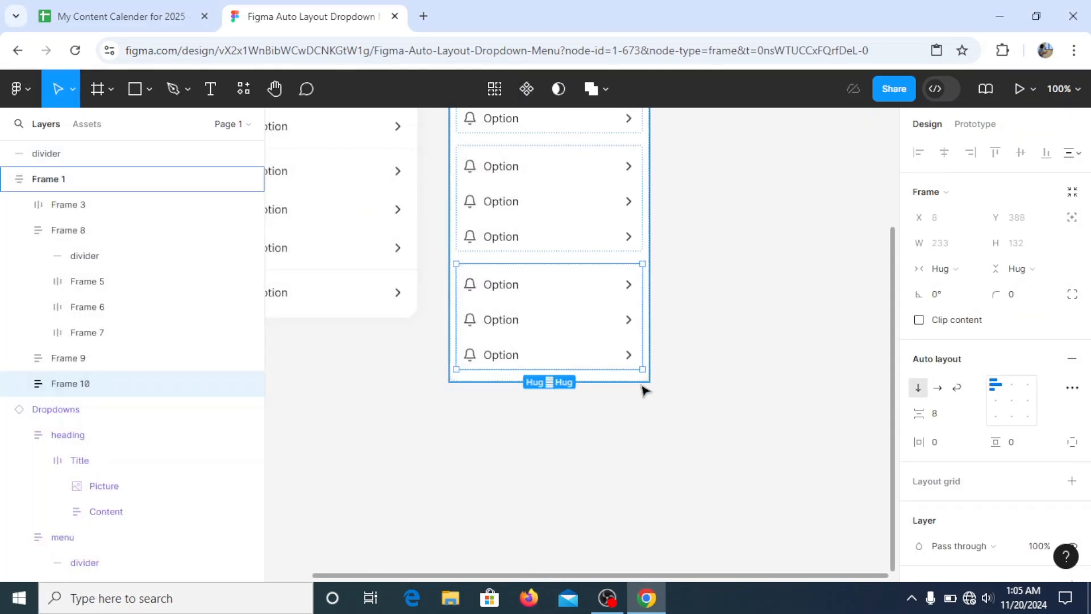
{"action": "left_click", "coordinate": [653, 417]}
{"action": "left_click", "coordinate": [554, 361]}
{"action": "key", "text": "alt"}
{"action": "key", "text": "alt"}
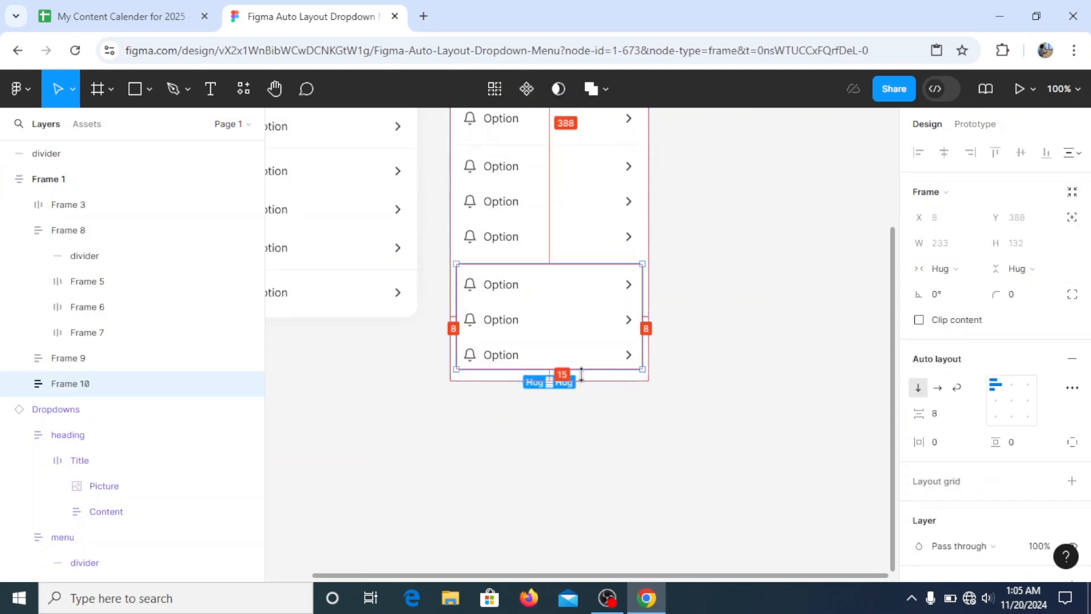
Compare the auto layout settings of the profile header, the last option group and Frame 1.
{"action": "scroll", "coordinate": [581, 374], "scroll_direction": "up", "scroll_amount": 5}
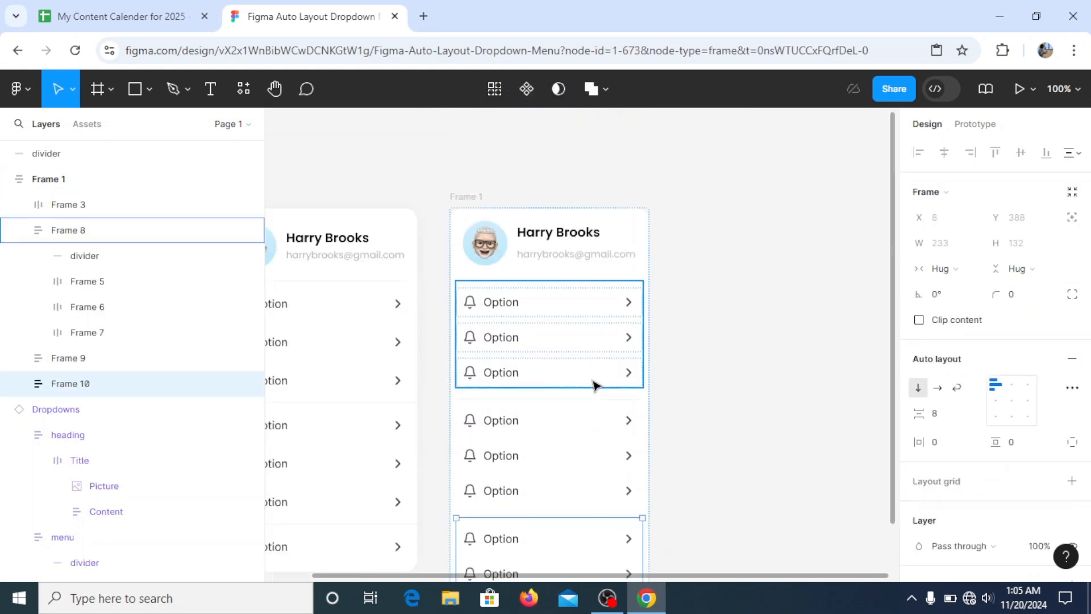
{"action": "left_click", "coordinate": [565, 244]}
{"action": "scroll", "coordinate": [569, 228], "scroll_direction": "down", "scroll_amount": 5}
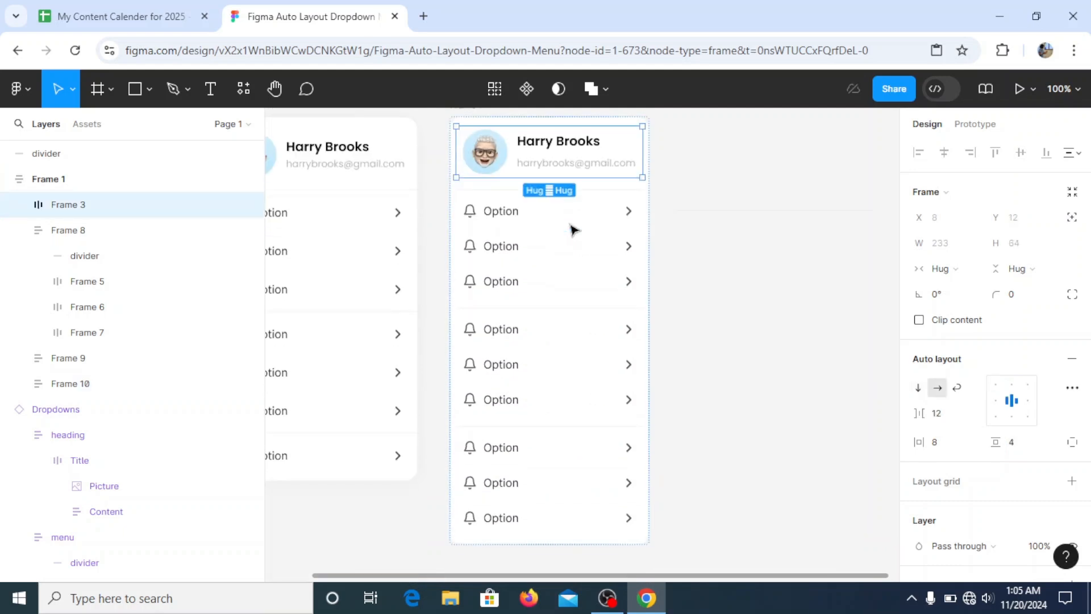
{"action": "left_click", "coordinate": [524, 423]}
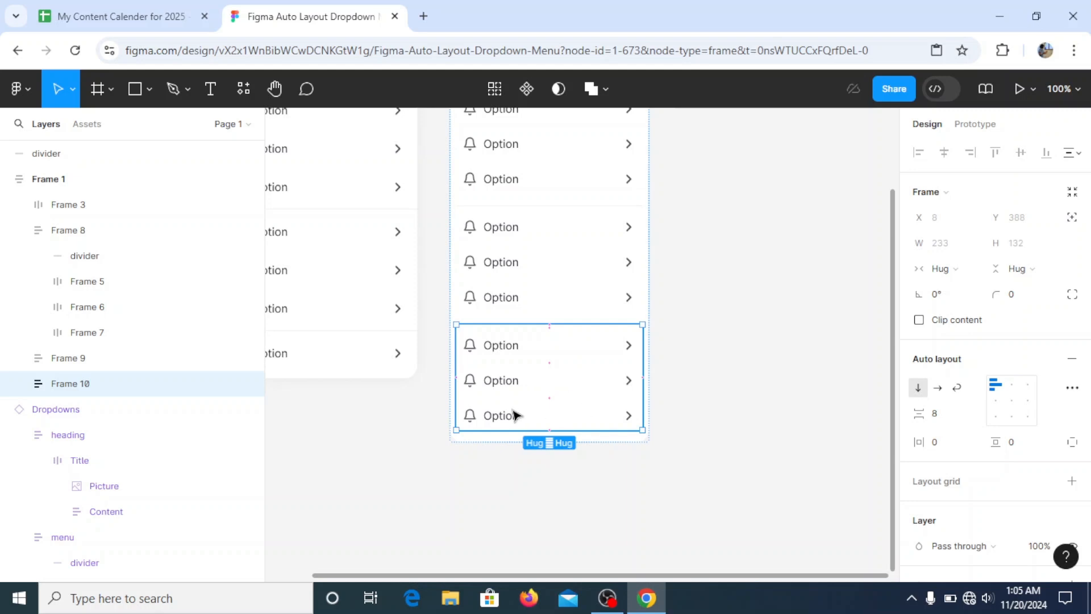
{"action": "left_click", "coordinate": [519, 445]}
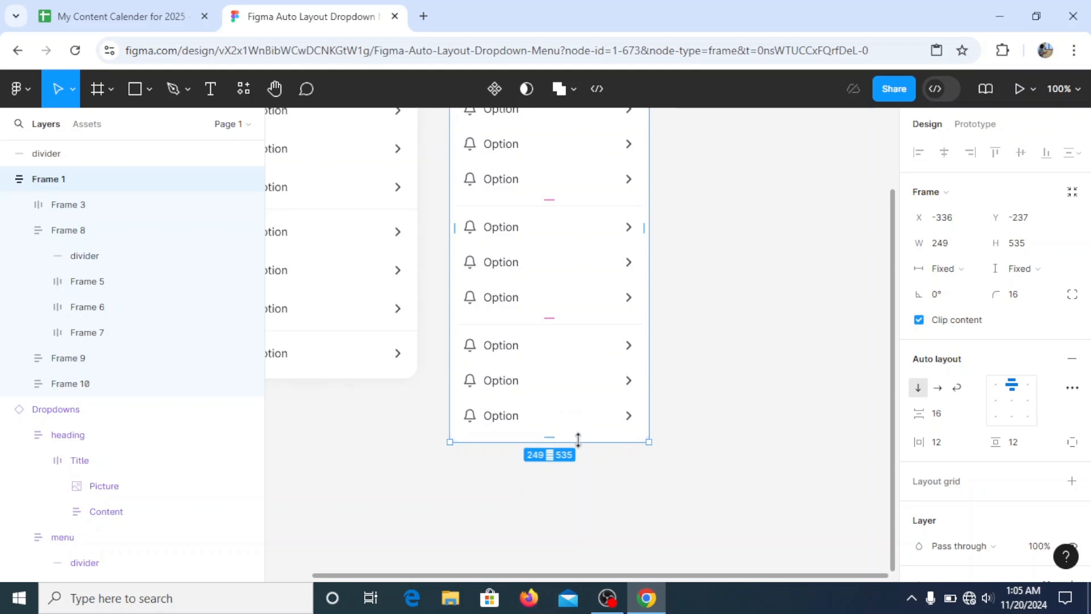
{"action": "left_click", "coordinate": [527, 412]}
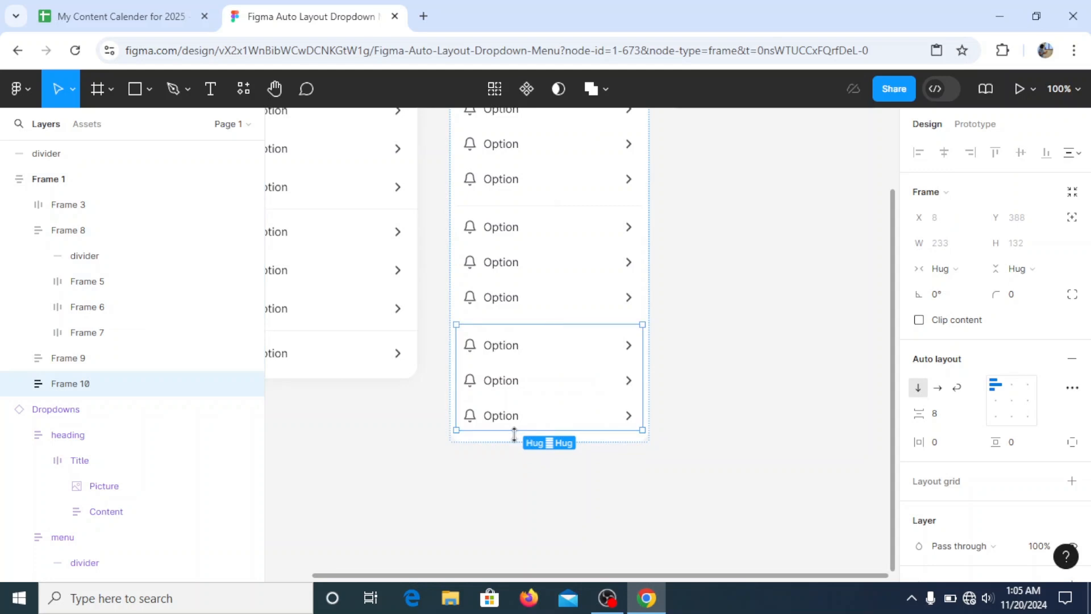
Measure the gap between the last option group and Frame 1's lower edge.
{"action": "key", "text": "super"}
{"action": "left_click", "coordinate": [676, 469]}
{"action": "left_click", "coordinate": [555, 407]}
{"action": "key", "text": "alt"}
Set Frame 1's height to 532.
{"action": "scroll", "coordinate": [619, 369], "scroll_direction": "up", "scroll_amount": 3}
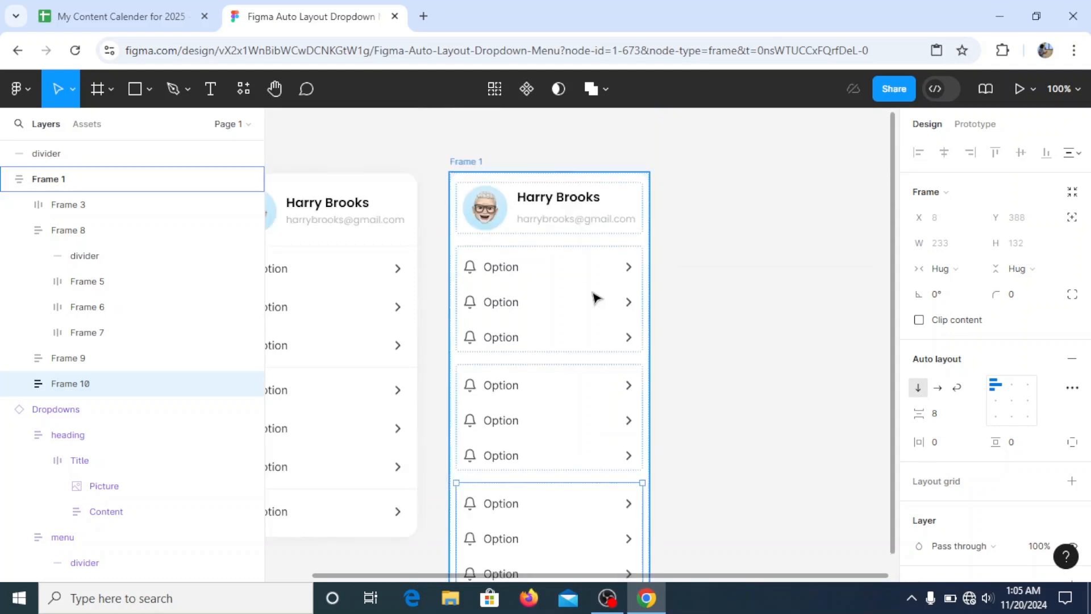
{"action": "left_click", "coordinate": [479, 173]}
{"action": "left_click", "coordinate": [1037, 247]}
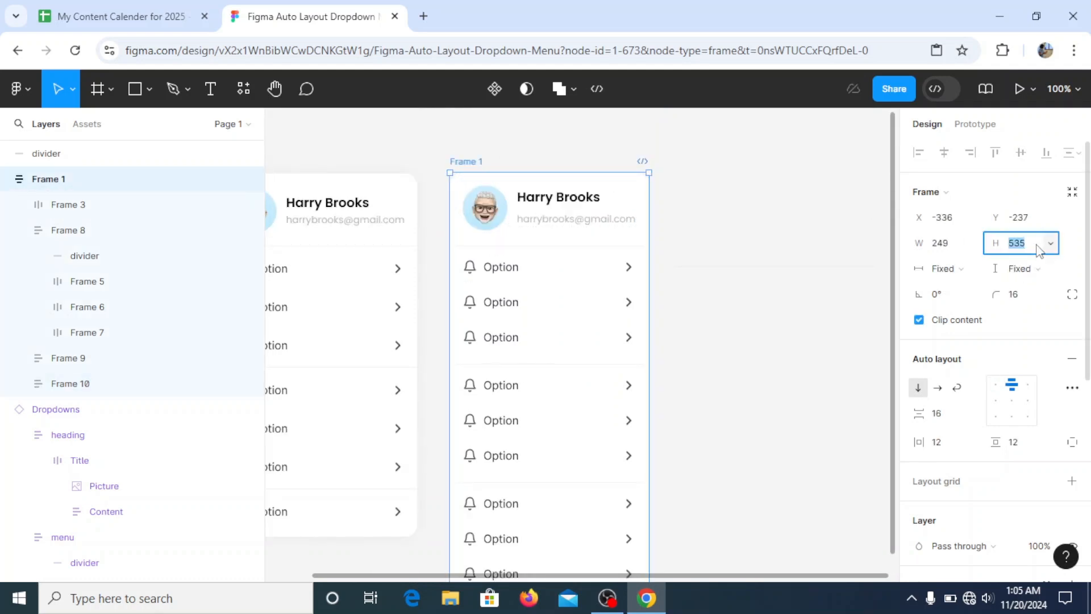
{"action": "key", "text": "Down"}
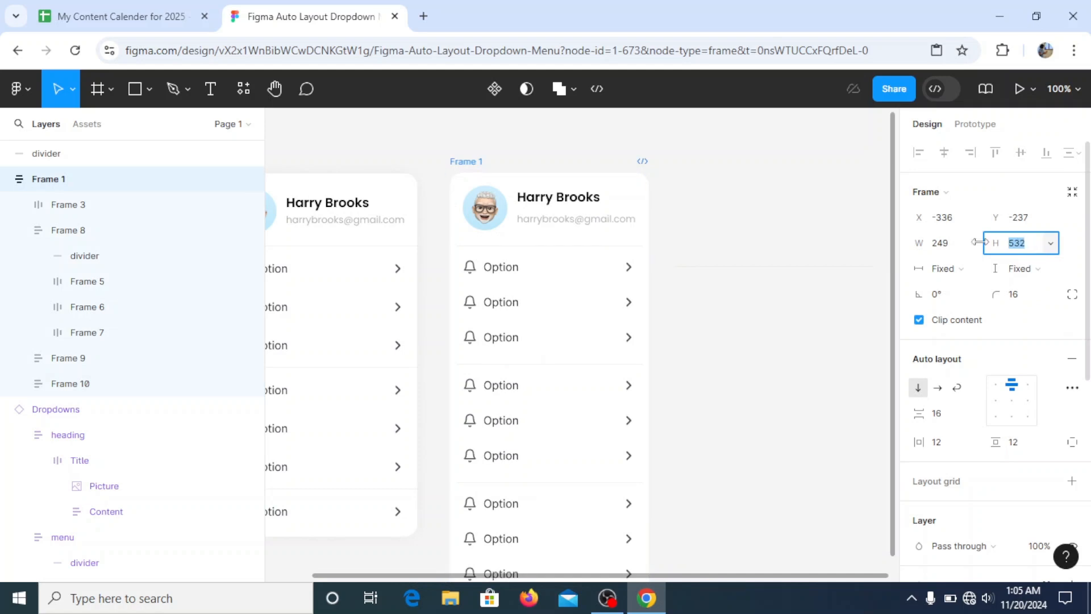
Recheck the spacing between the last option group and the surrounding edges of Frame 1.
{"action": "scroll", "coordinate": [711, 356], "scroll_direction": "down", "scroll_amount": 3}
{"action": "left_click", "coordinate": [724, 418]}
{"action": "left_click", "coordinate": [490, 361]}
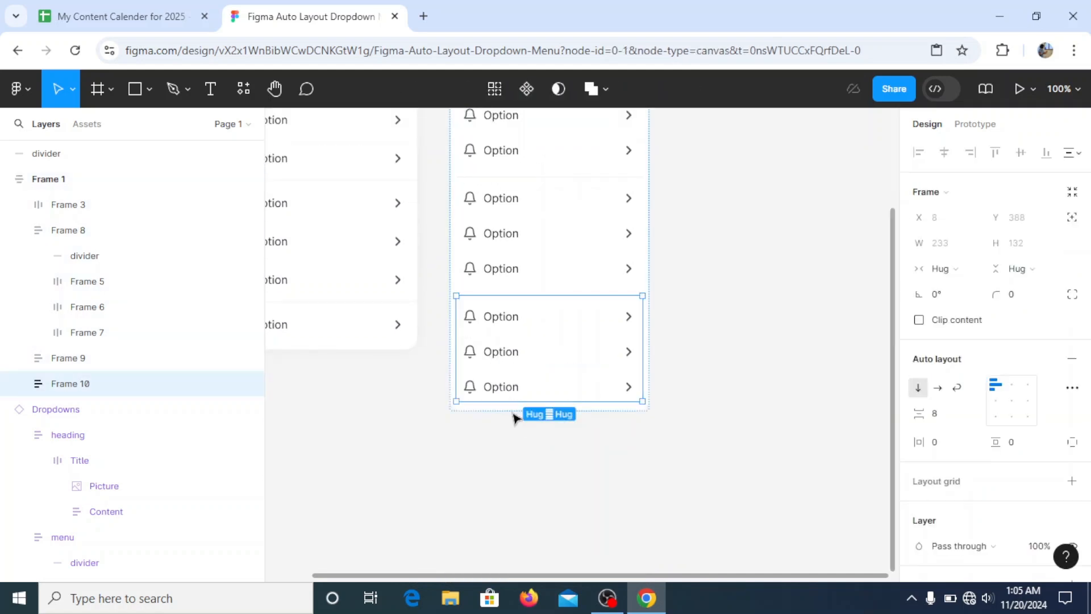
{"action": "key", "text": "alt"}
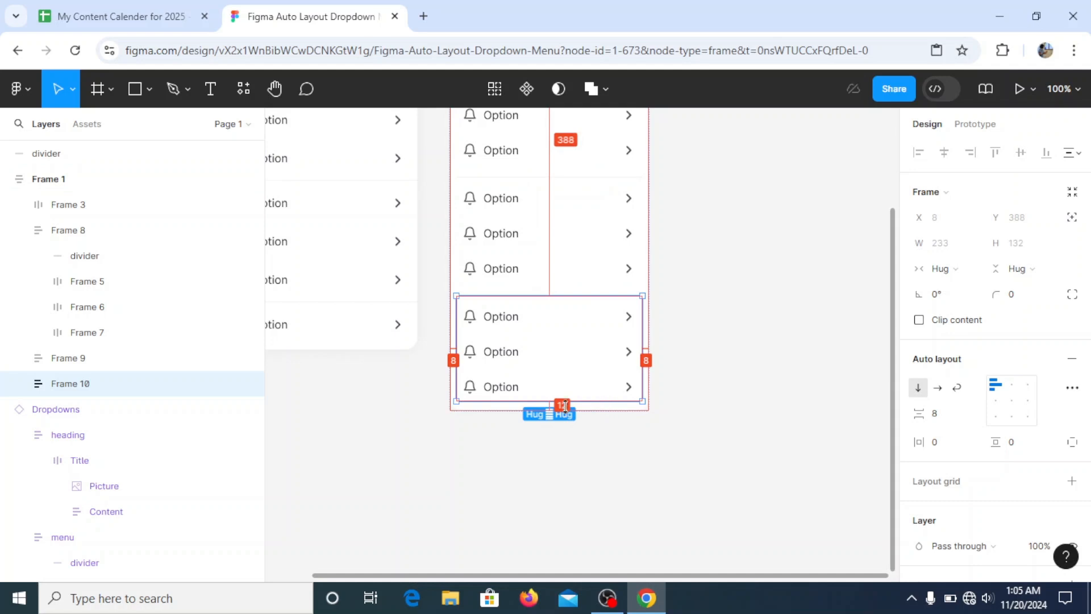
{"action": "scroll", "coordinate": [660, 394], "scroll_direction": "up", "scroll_amount": 4}
{"action": "scroll", "coordinate": [660, 394], "scroll_direction": "down", "scroll_amount": 2}
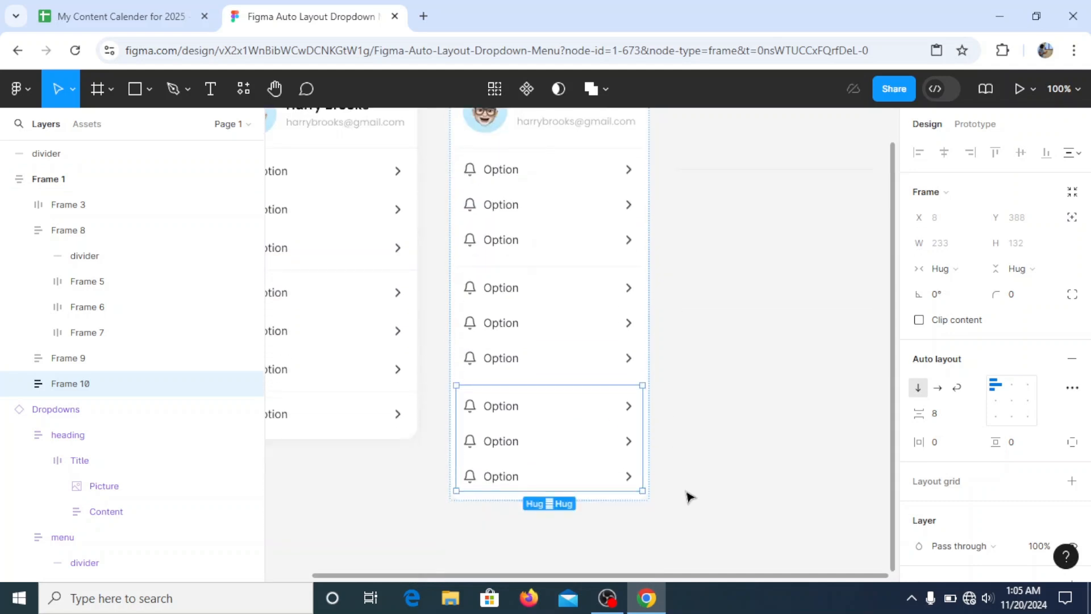
{"action": "left_click", "coordinate": [609, 504]}
{"action": "left_click", "coordinate": [556, 494]}
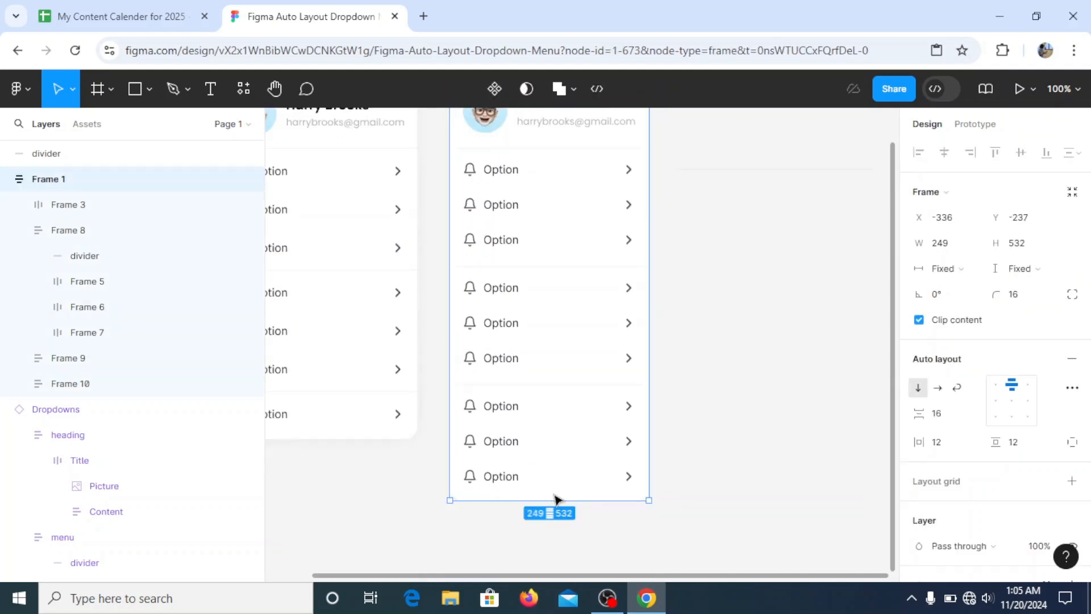
{"action": "left_click", "coordinate": [505, 478]}
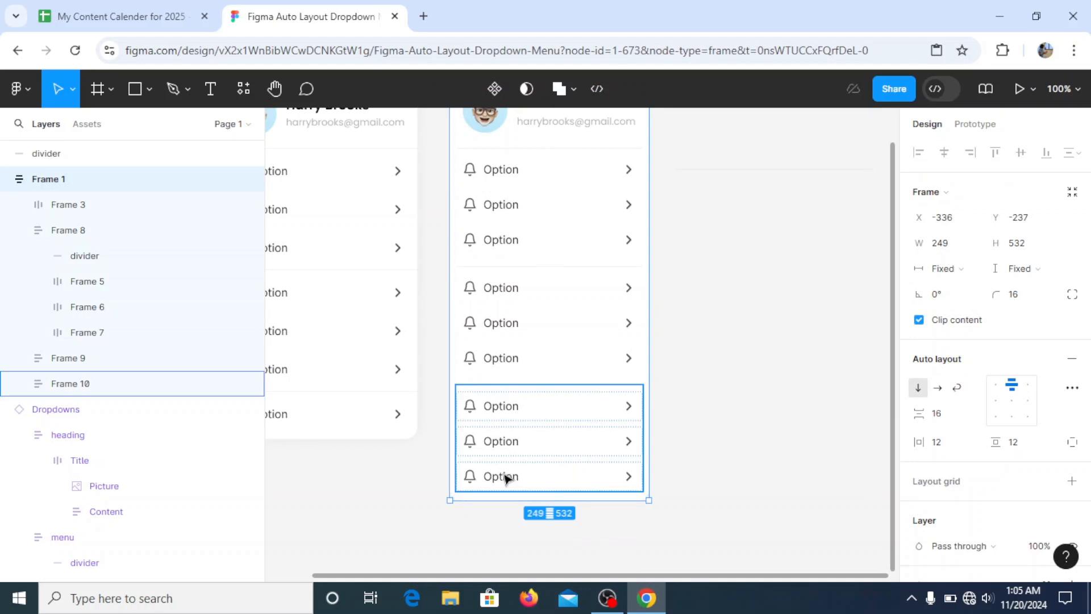
{"action": "key", "text": "alt"}
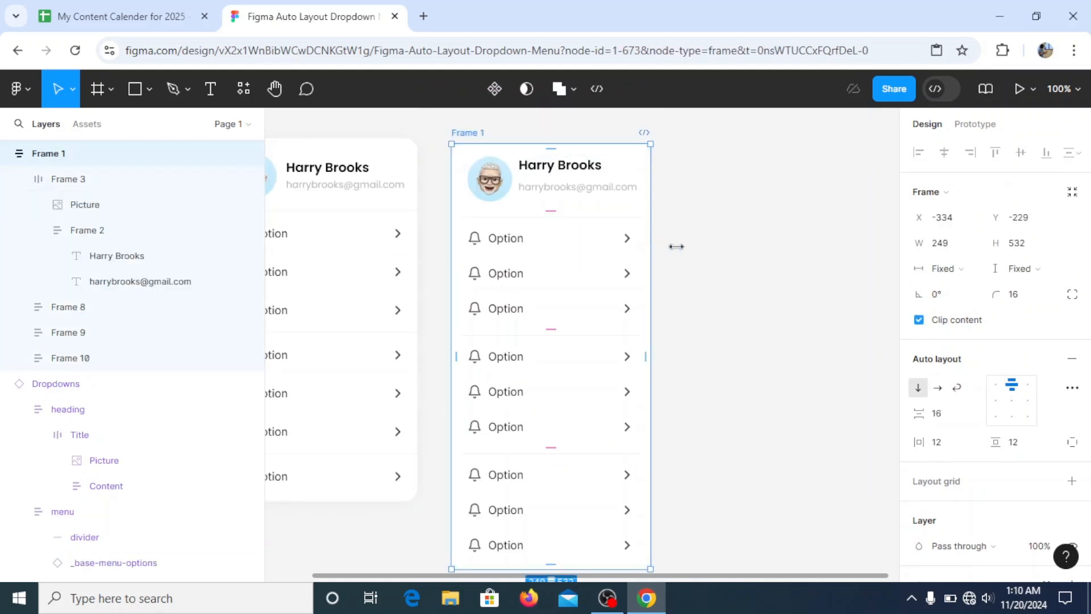
Test how the menu stretches by widening Frame 1 to about 442 and about 464, undoing each resize.
{"action": "left_click_drag", "start_coordinate": [675, 246], "coordinate": [651, 249]}
{"action": "scroll", "coordinate": [614, 385], "scroll_direction": "down", "scroll_amount": 1}
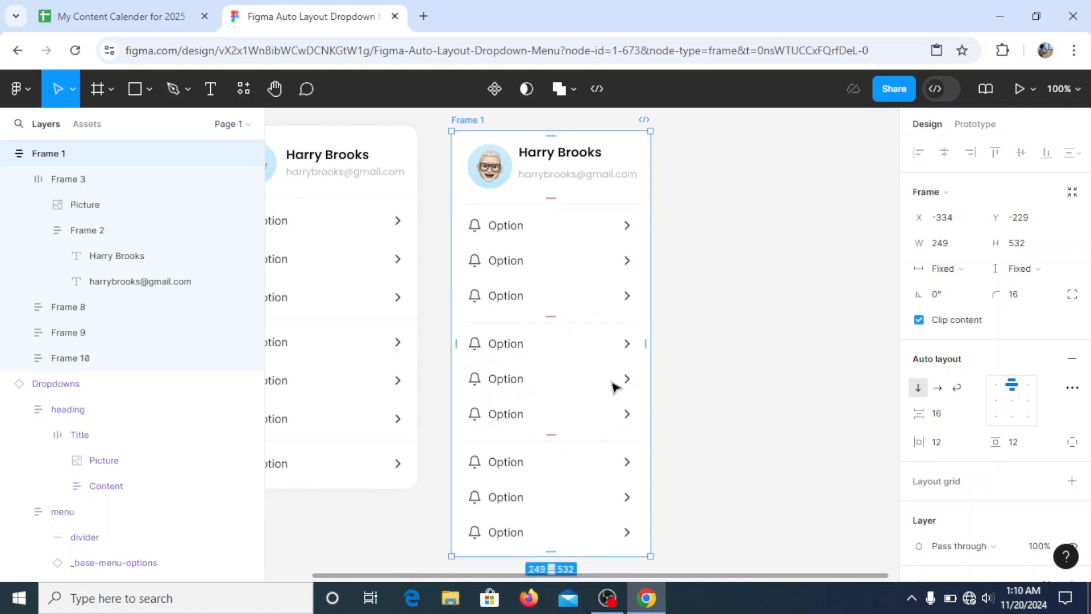
{"action": "left_click", "coordinate": [274, 89]}
{"action": "left_click_drag", "start_coordinate": [539, 341], "coordinate": [479, 320]}
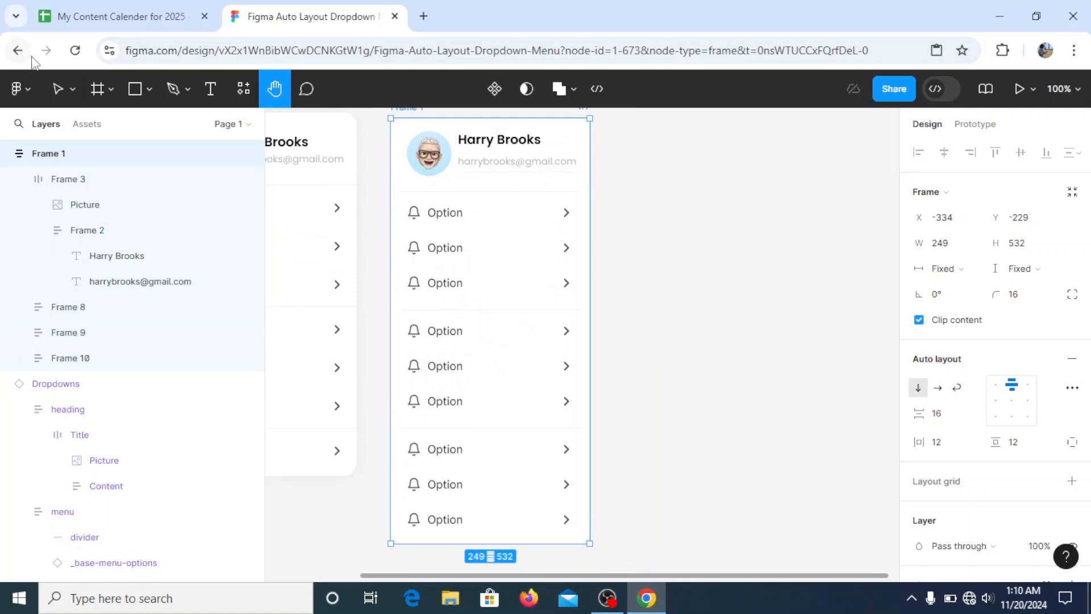
{"action": "left_click", "coordinate": [52, 82]}
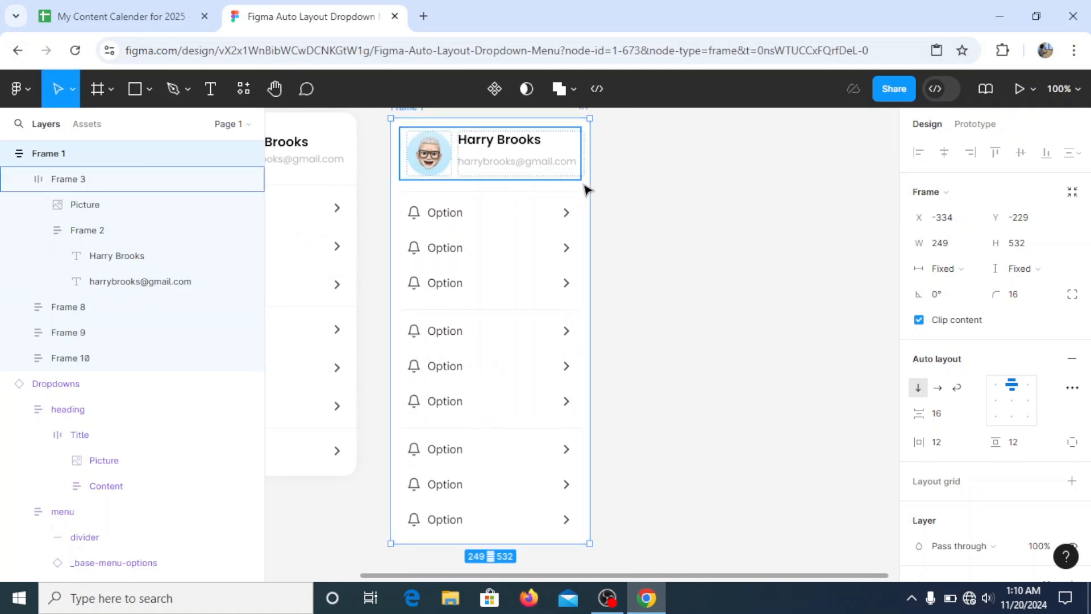
{"action": "left_click_drag", "start_coordinate": [590, 188], "coordinate": [745, 205]}
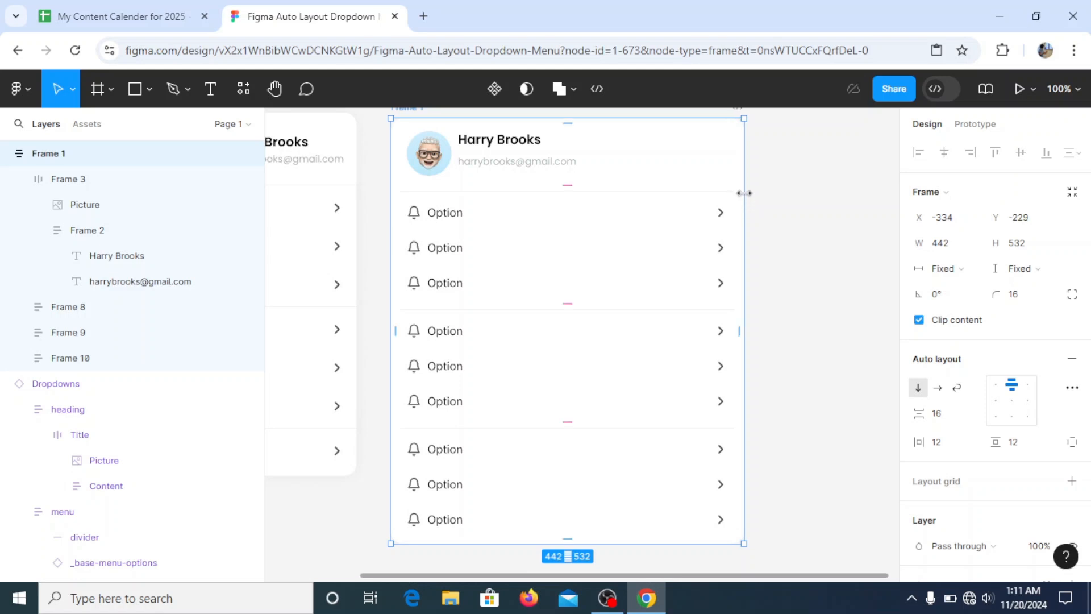
{"action": "key", "text": "ctrl+z"}
{"action": "left_click_drag", "start_coordinate": [634, 218], "coordinate": [760, 227]}
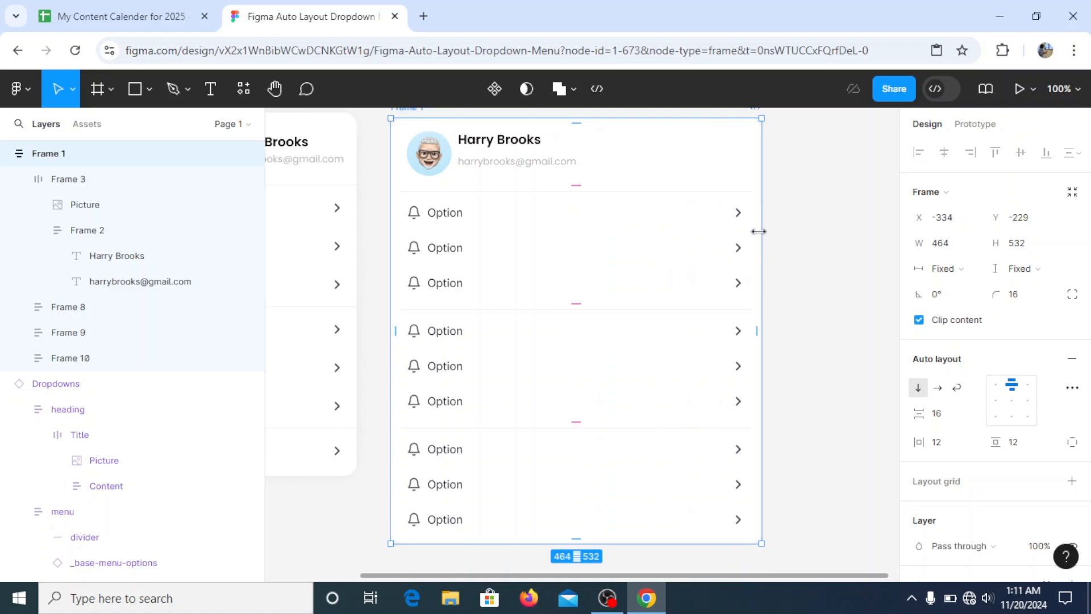
{"action": "key", "text": "ctrl+z"}
Inspect the resizing settings of the profile header, the first option group and each of its three option rows.
{"action": "left_click", "coordinate": [536, 161]}
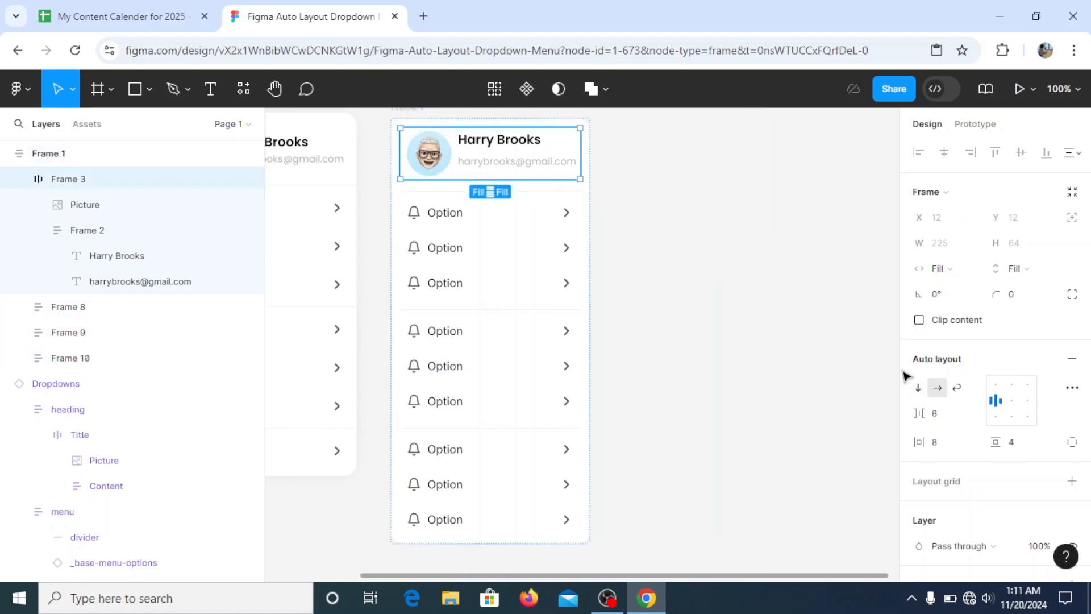
{"action": "left_click", "coordinate": [447, 217]}
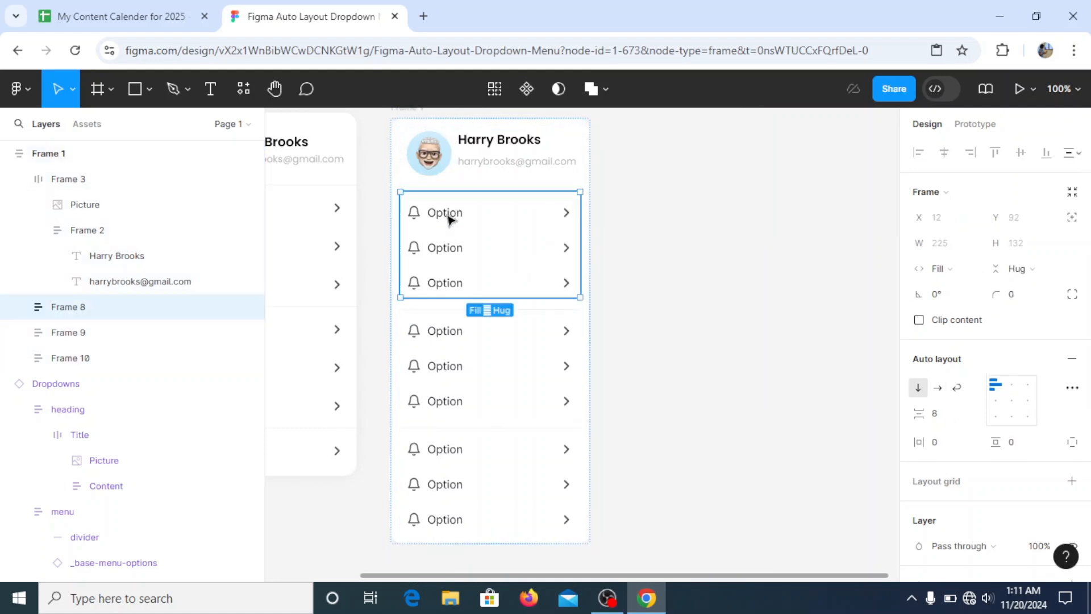
{"action": "left_click", "coordinate": [449, 219]}
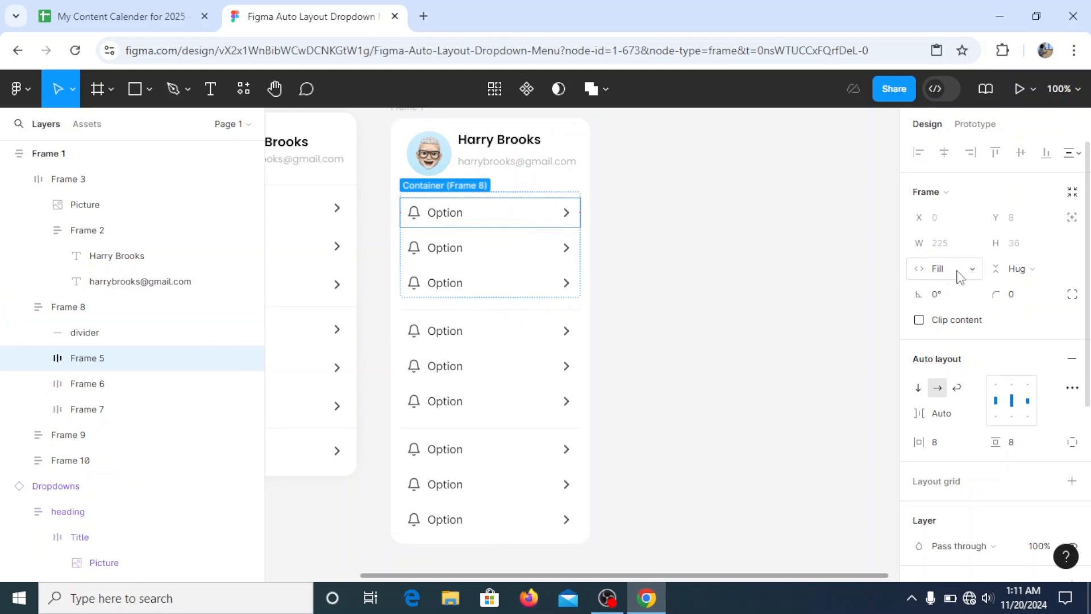
{"action": "left_click", "coordinate": [458, 250]}
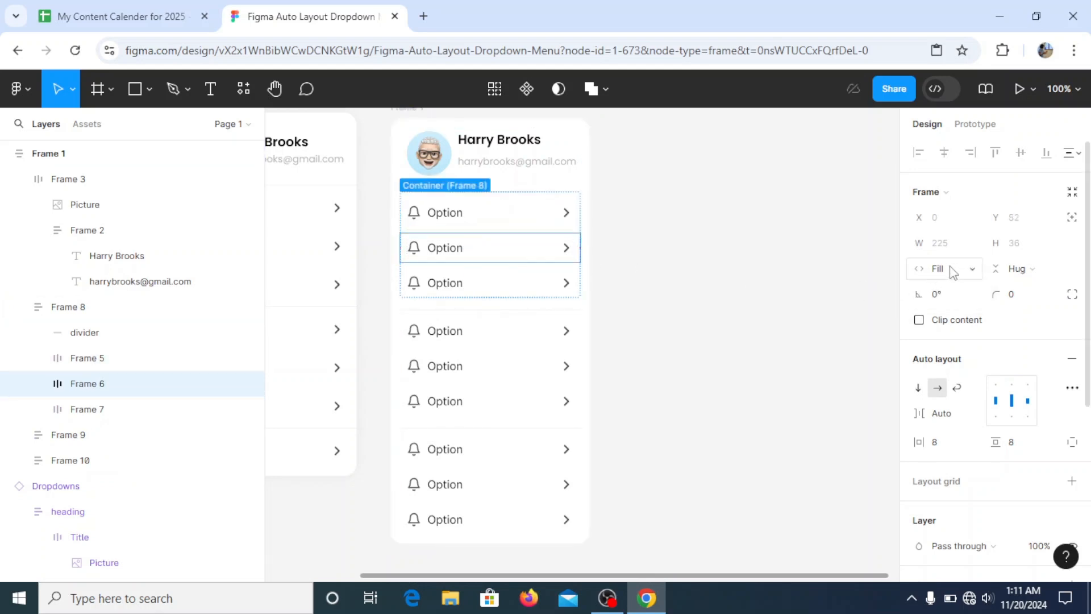
{"action": "left_click", "coordinate": [479, 286]}
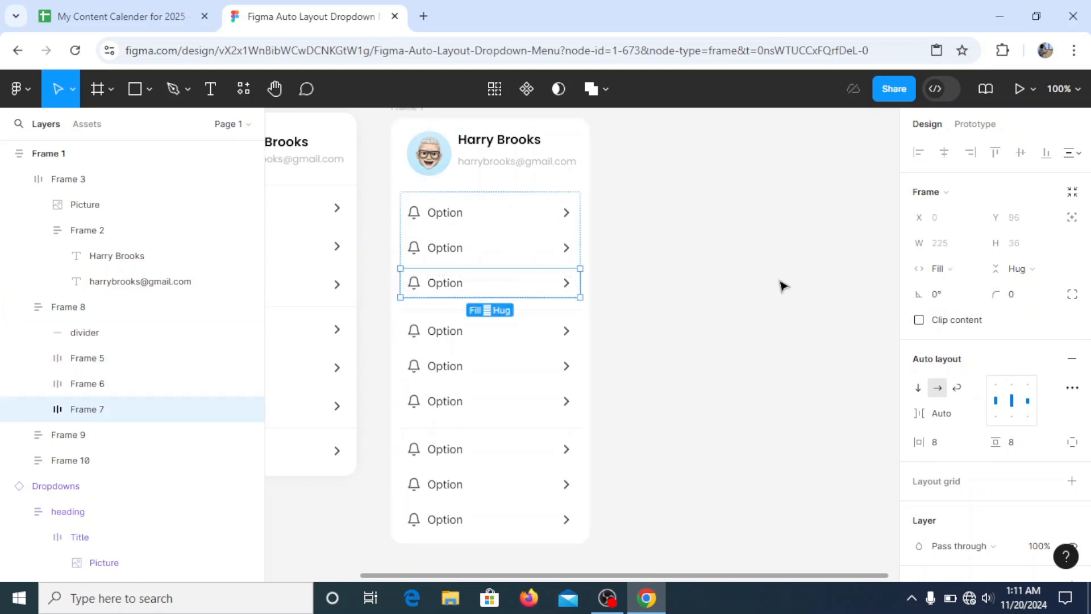
Compare the resizing and auto layout settings of the first option group with those of its individual rows.
{"action": "key", "text": "Escape"}
{"action": "double_click", "coordinate": [502, 226]}
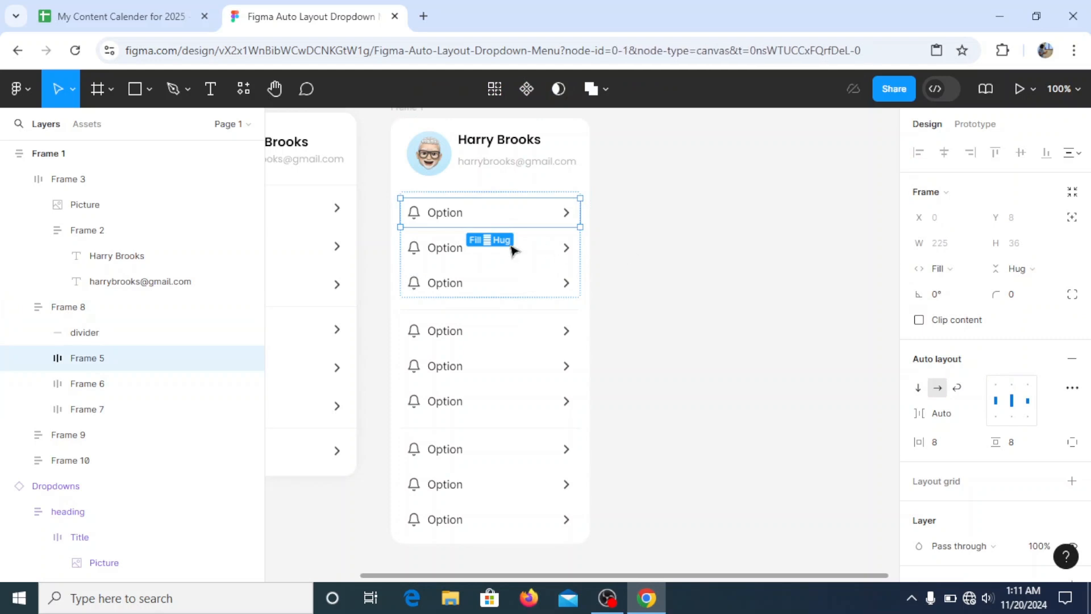
{"action": "key", "text": "Escape"}
{"action": "left_click", "coordinate": [517, 249]}
{"action": "left_click", "coordinate": [628, 268]}
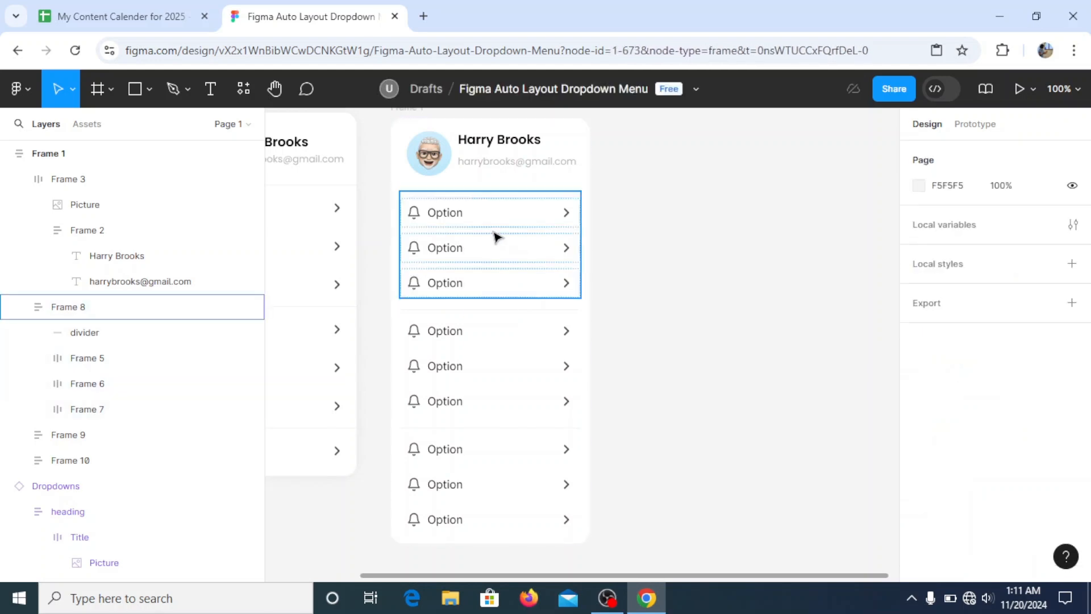
{"action": "left_click", "coordinate": [523, 243]}
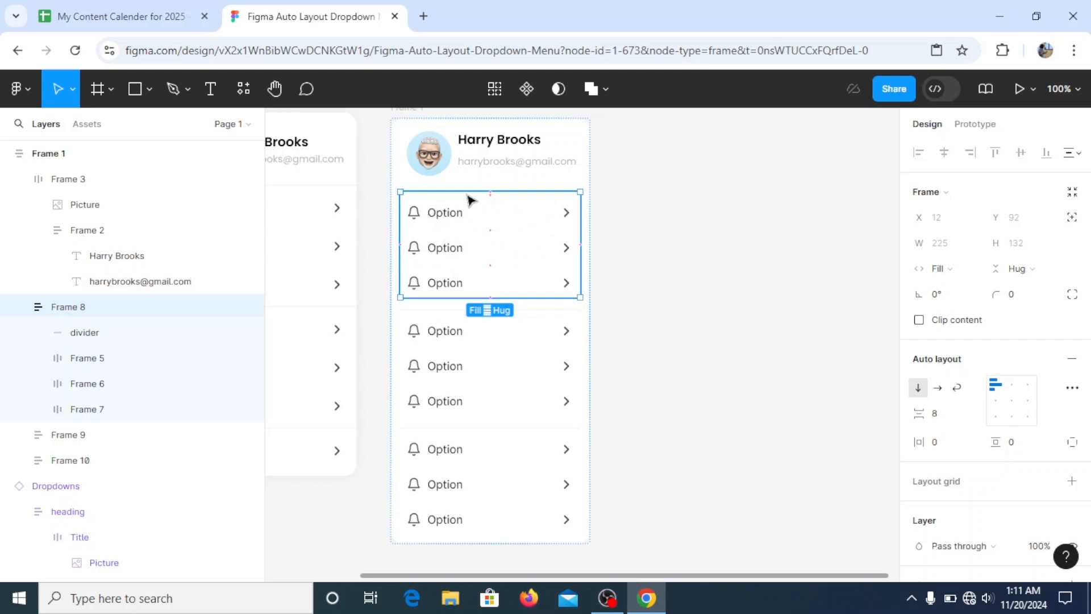
{"action": "left_click", "coordinate": [441, 220]}
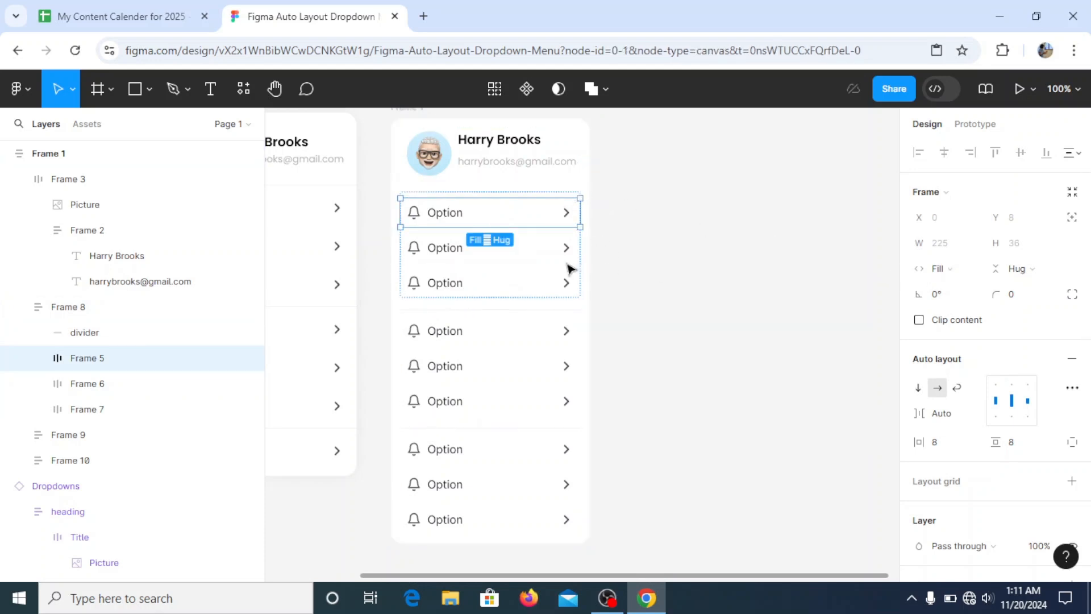
{"action": "left_click", "coordinate": [637, 266]}
{"action": "double_click", "coordinate": [555, 260]}
{"action": "left_click", "coordinate": [652, 260]}
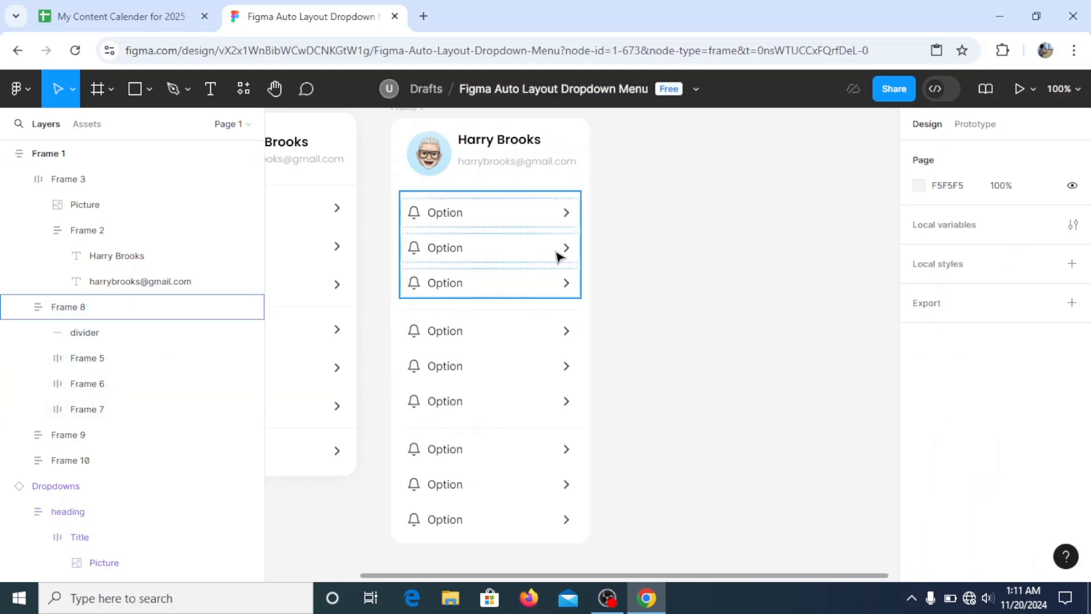
{"action": "left_click", "coordinate": [556, 256]}
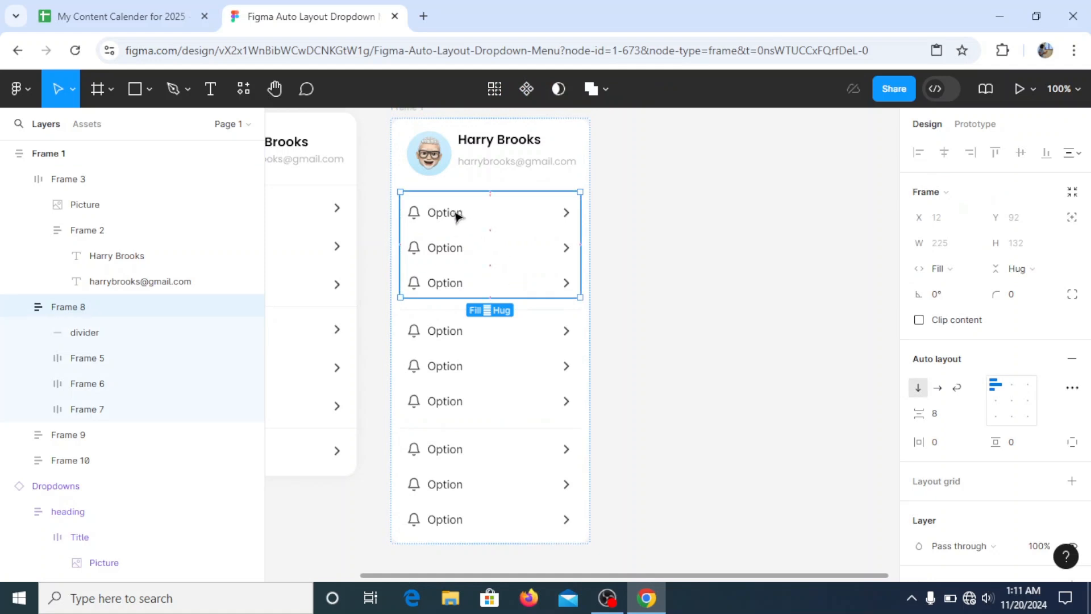
Inspect the resizing settings of the profile header, its text container, and the name and e-mail texts.
{"action": "left_click", "coordinate": [518, 166]}
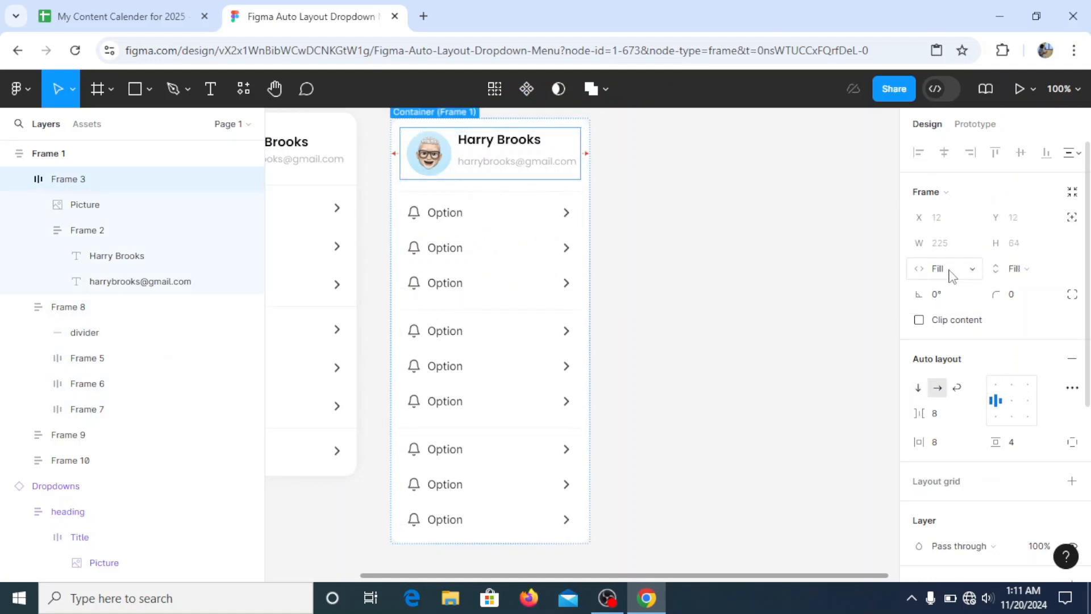
{"action": "left_click", "coordinate": [527, 168]}
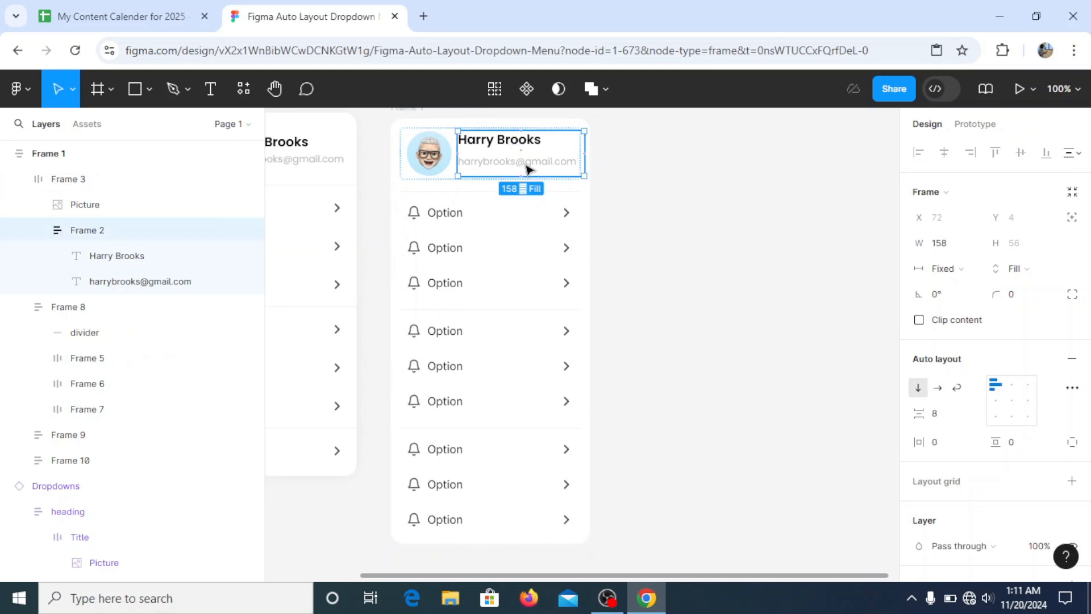
{"action": "left_click", "coordinate": [526, 167]}
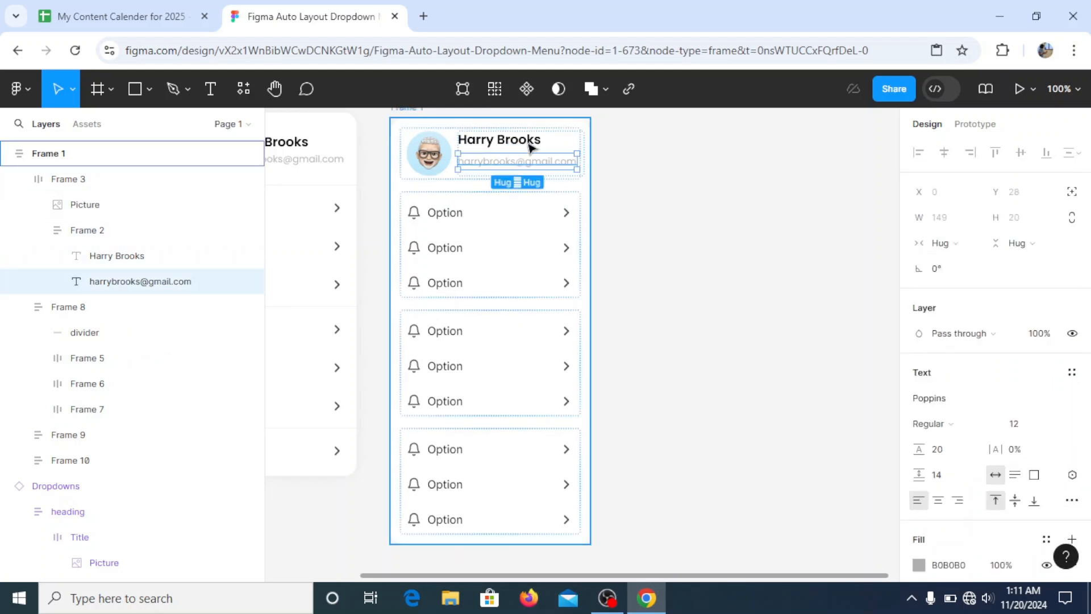
{"action": "left_click", "coordinate": [530, 141]}
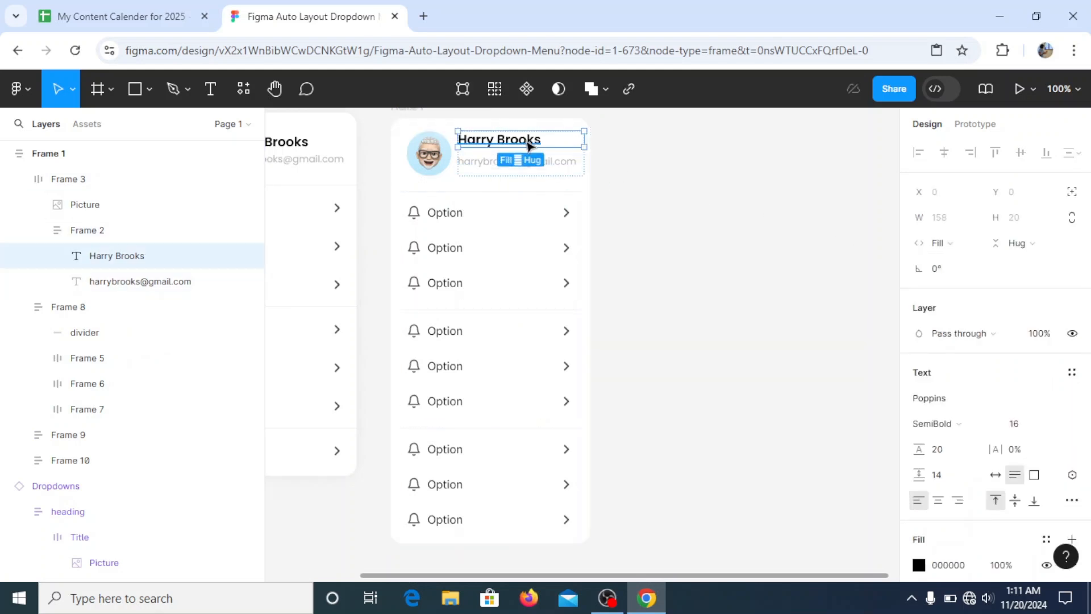
{"action": "left_click", "coordinate": [501, 166]}
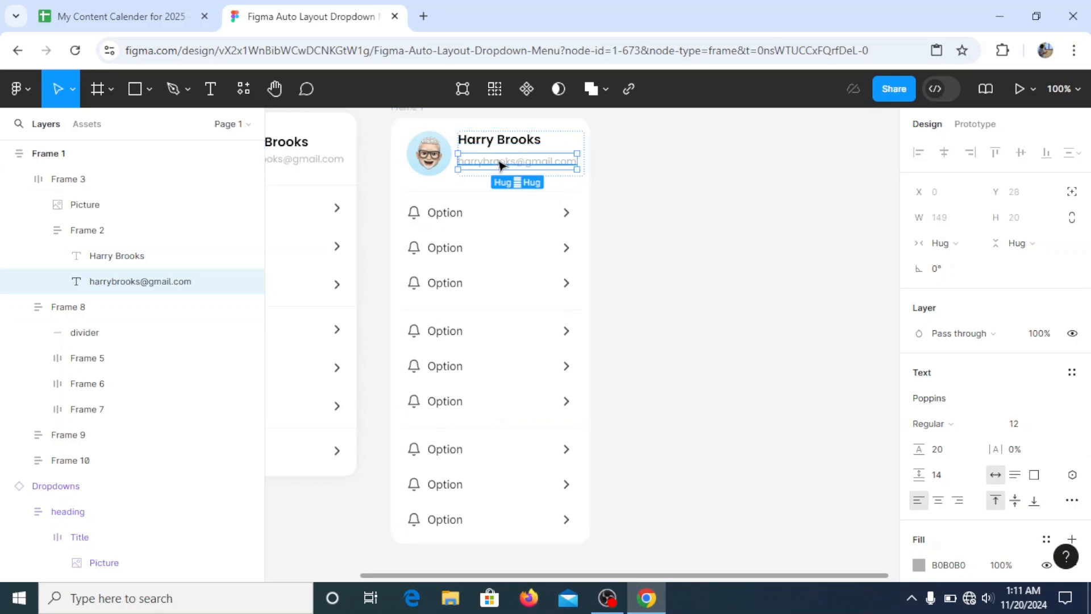
{"action": "left_click", "coordinate": [406, 165]}
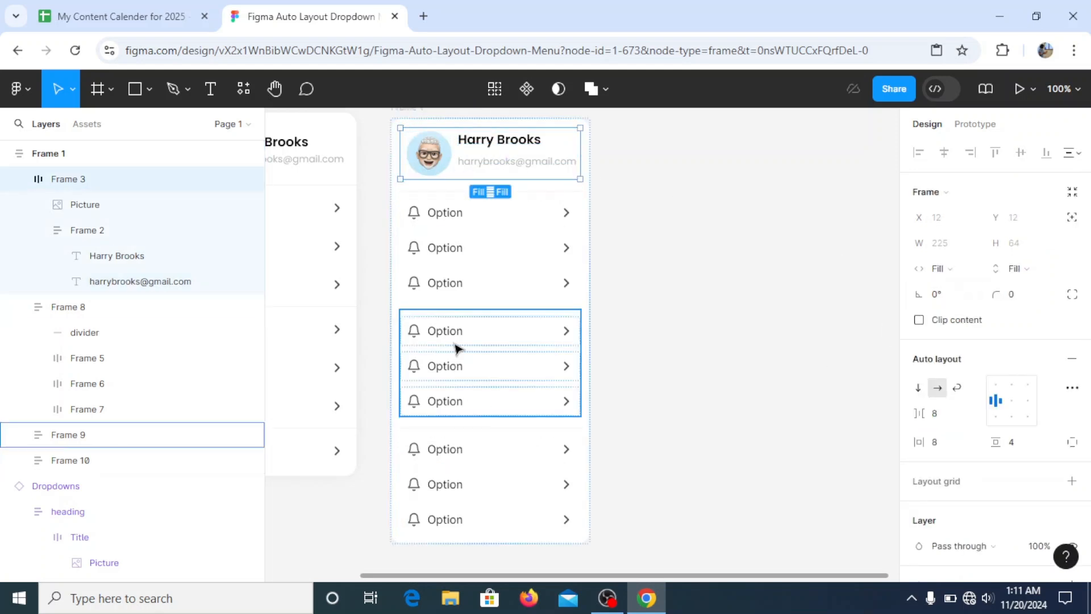
Test the stretching again by widening Frame 1 to about 547, and undo the resize.
{"action": "left_click", "coordinate": [653, 246]}
{"action": "scroll", "coordinate": [483, 170], "scroll_direction": "up", "scroll_amount": 1}
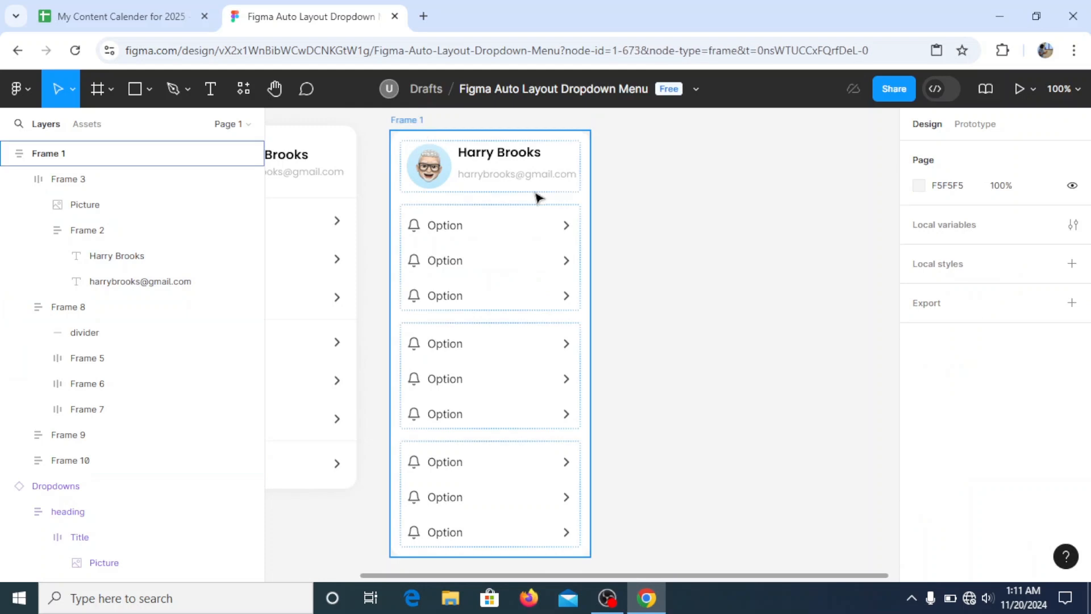
{"action": "left_click", "coordinate": [505, 180]}
{"action": "left_click_drag", "start_coordinate": [599, 243], "coordinate": [828, 248]}
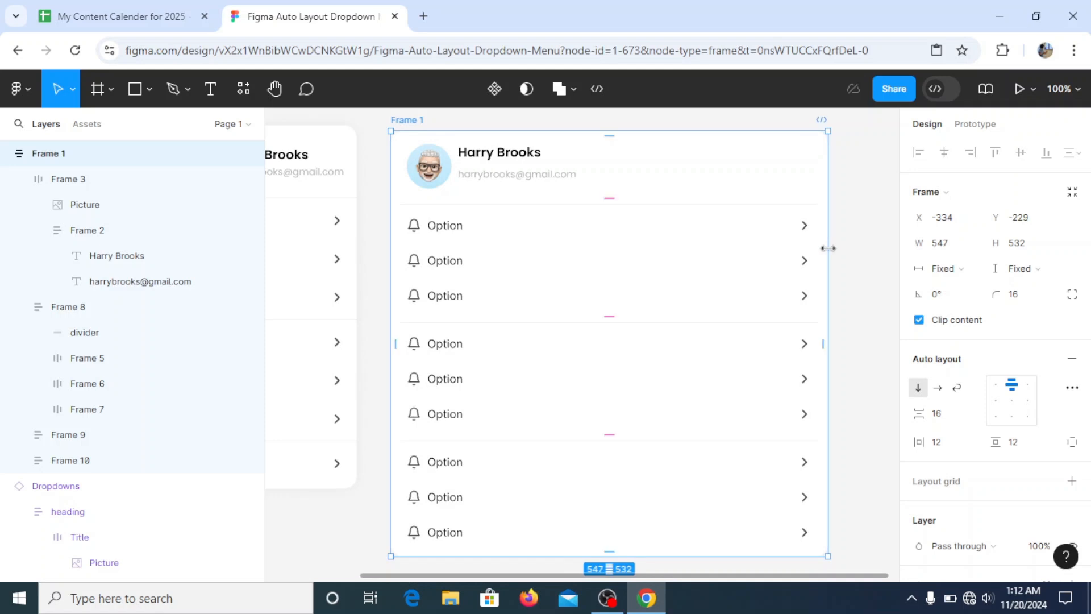
{"action": "key", "text": "ctrl+z"}
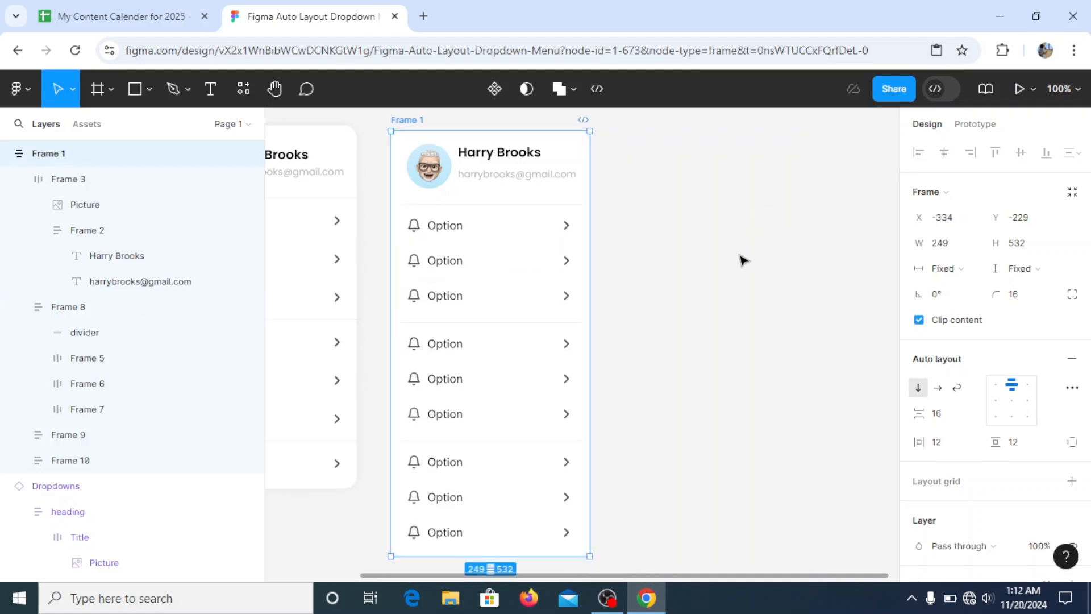